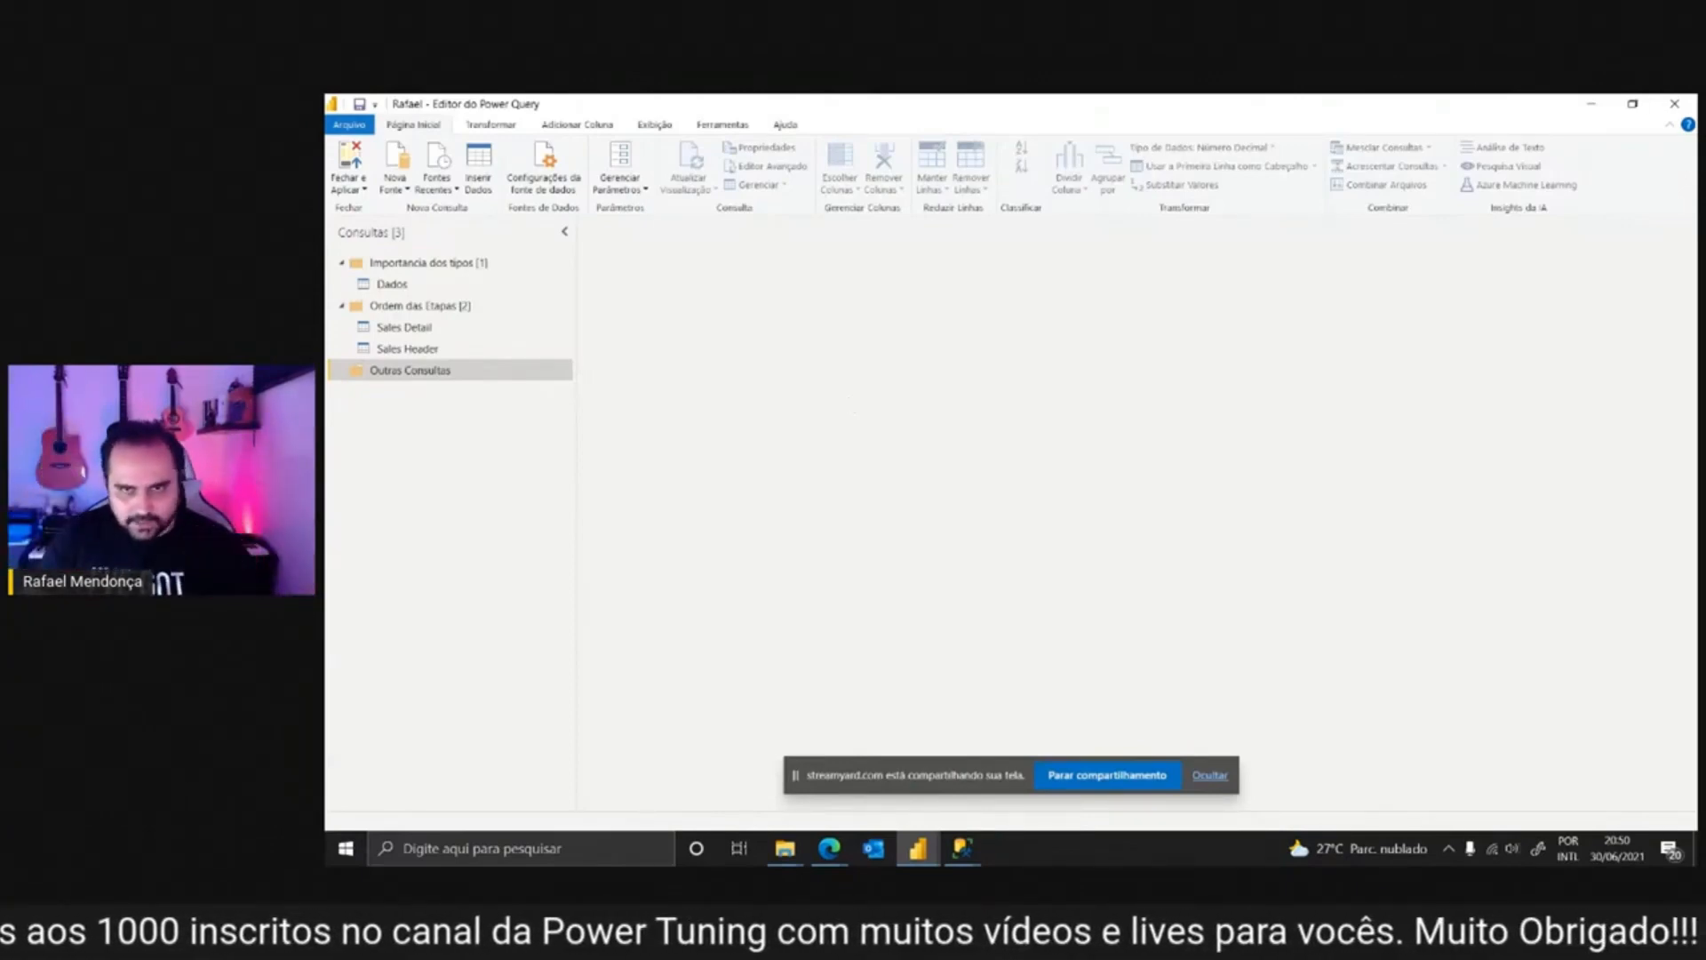
# Open the Dados query, then create a blank query and move it into the Outras Consultas group.
pyautogui.click(408, 294)
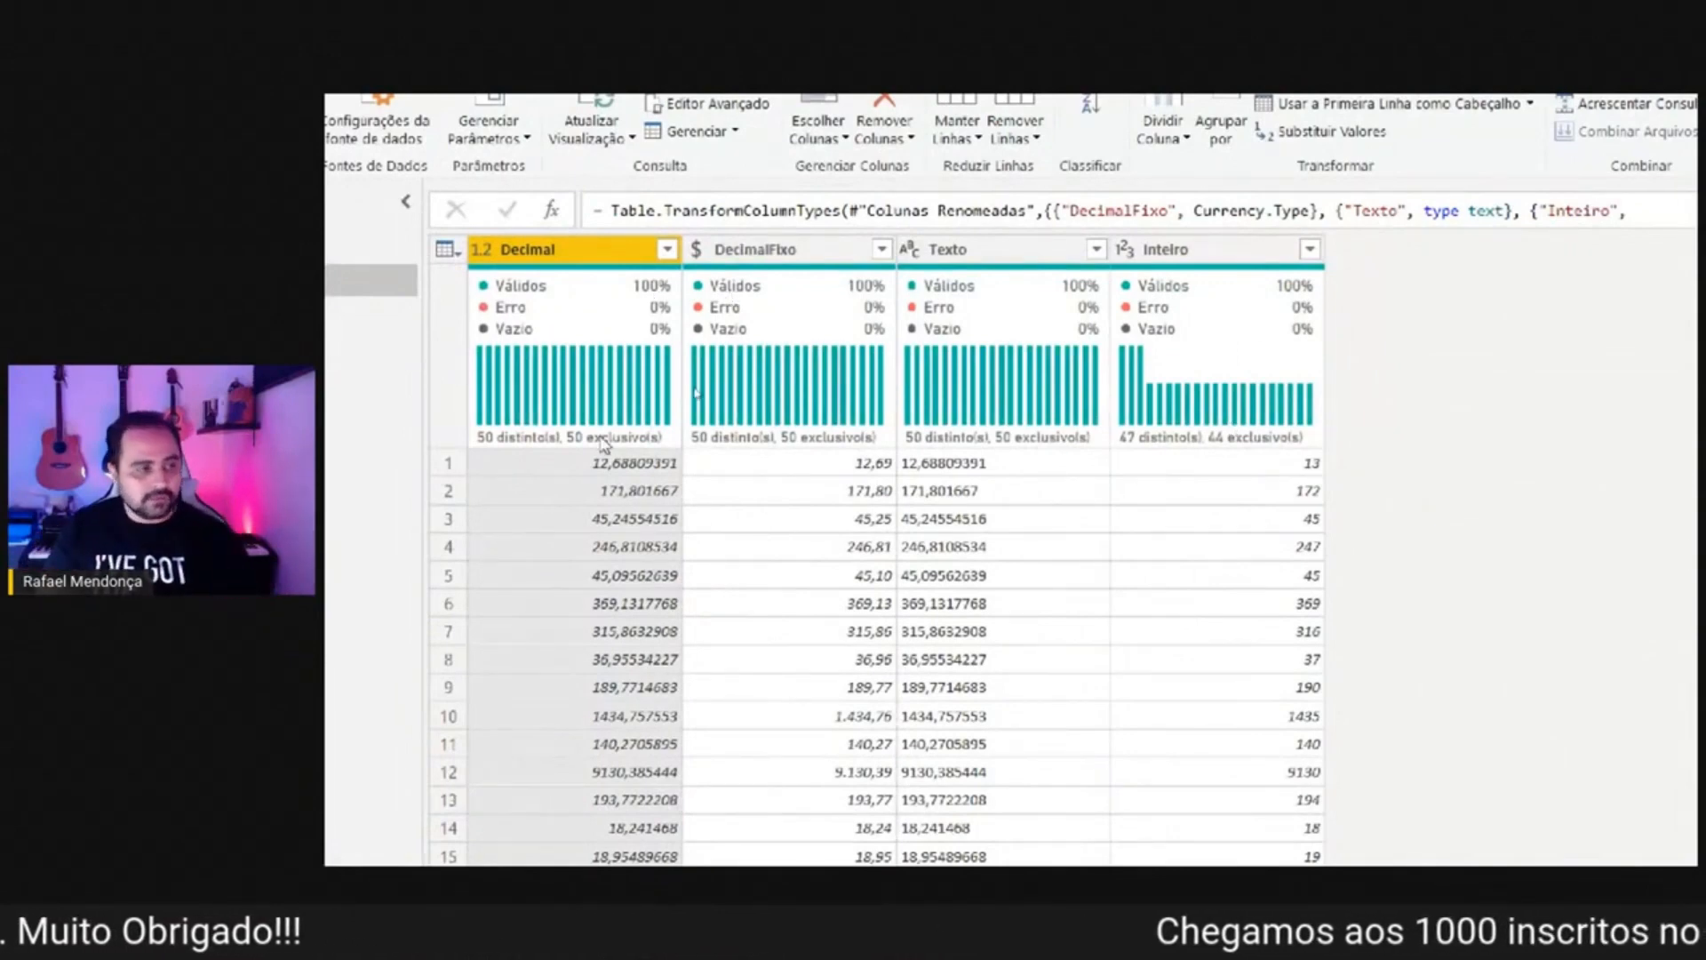
pyautogui.moveTo(604, 441)
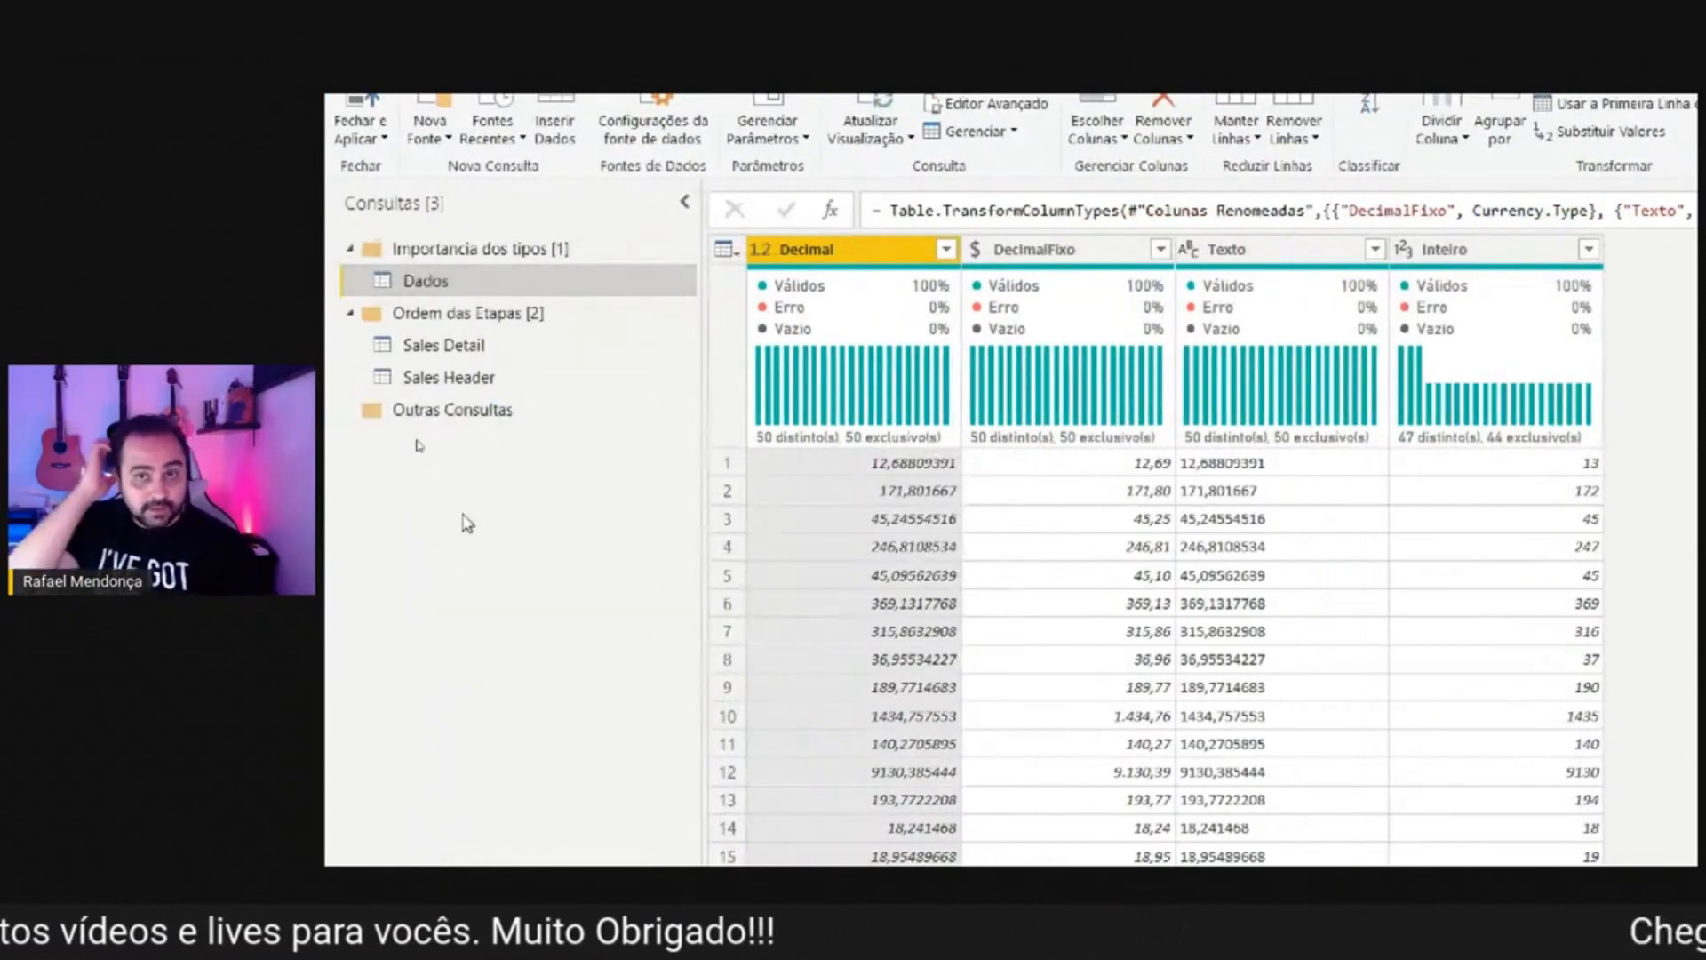
pyautogui.rightClick(467, 523)
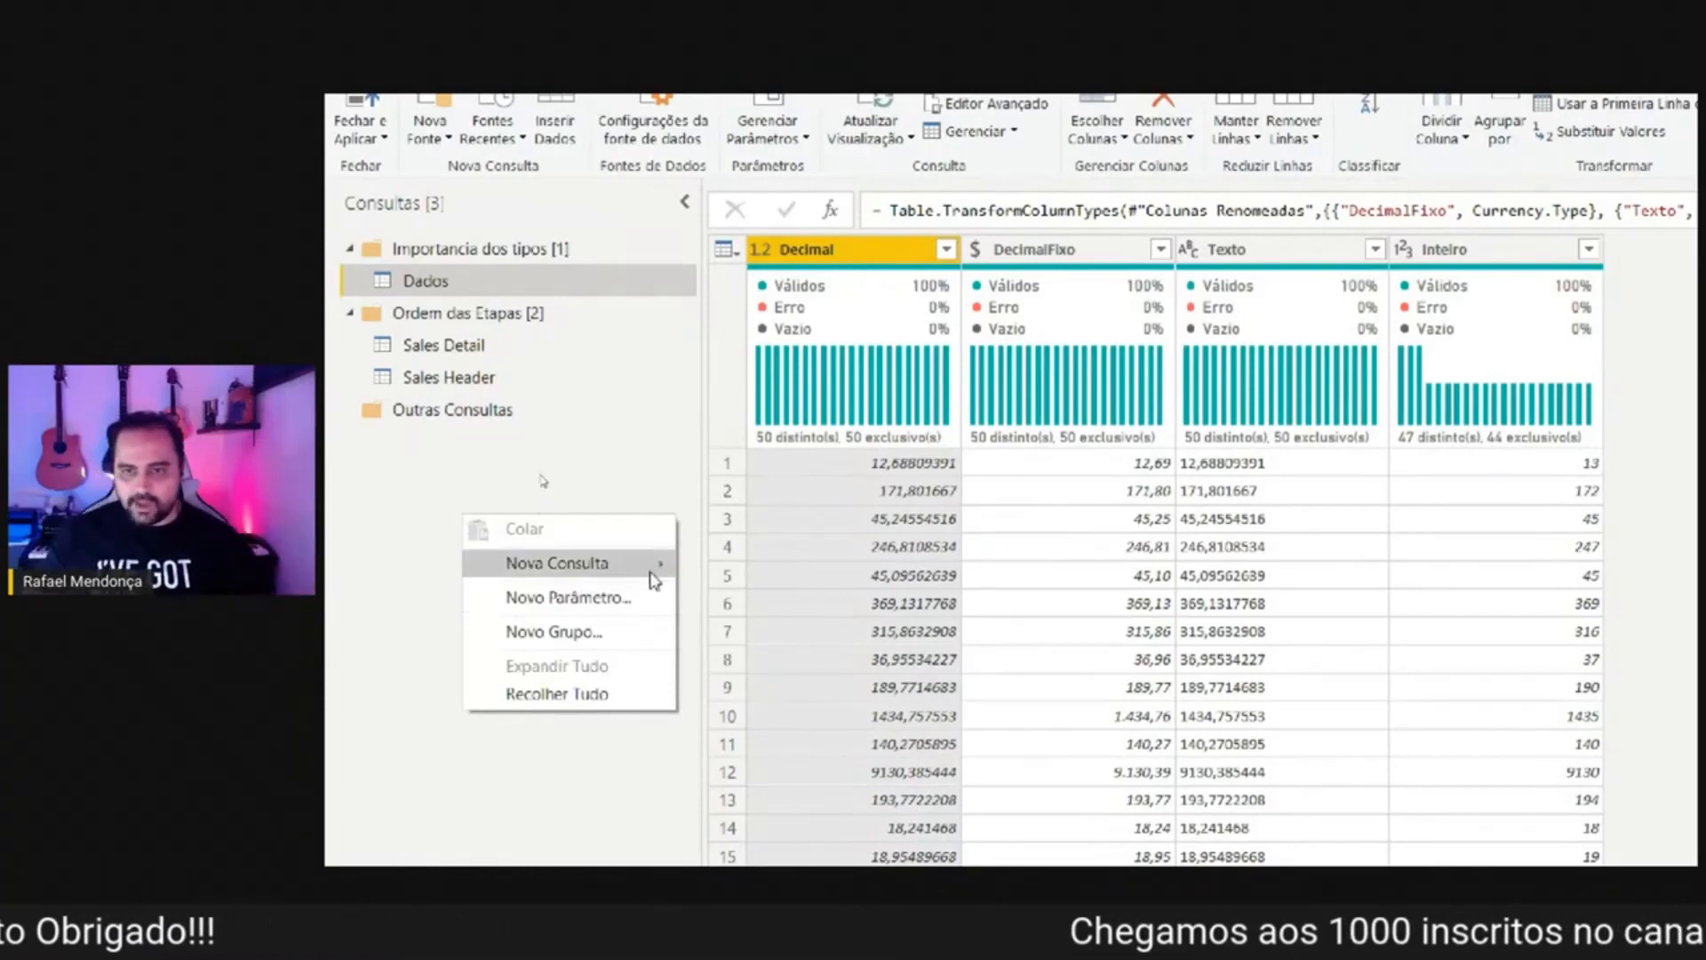
pyautogui.moveTo(653, 564)
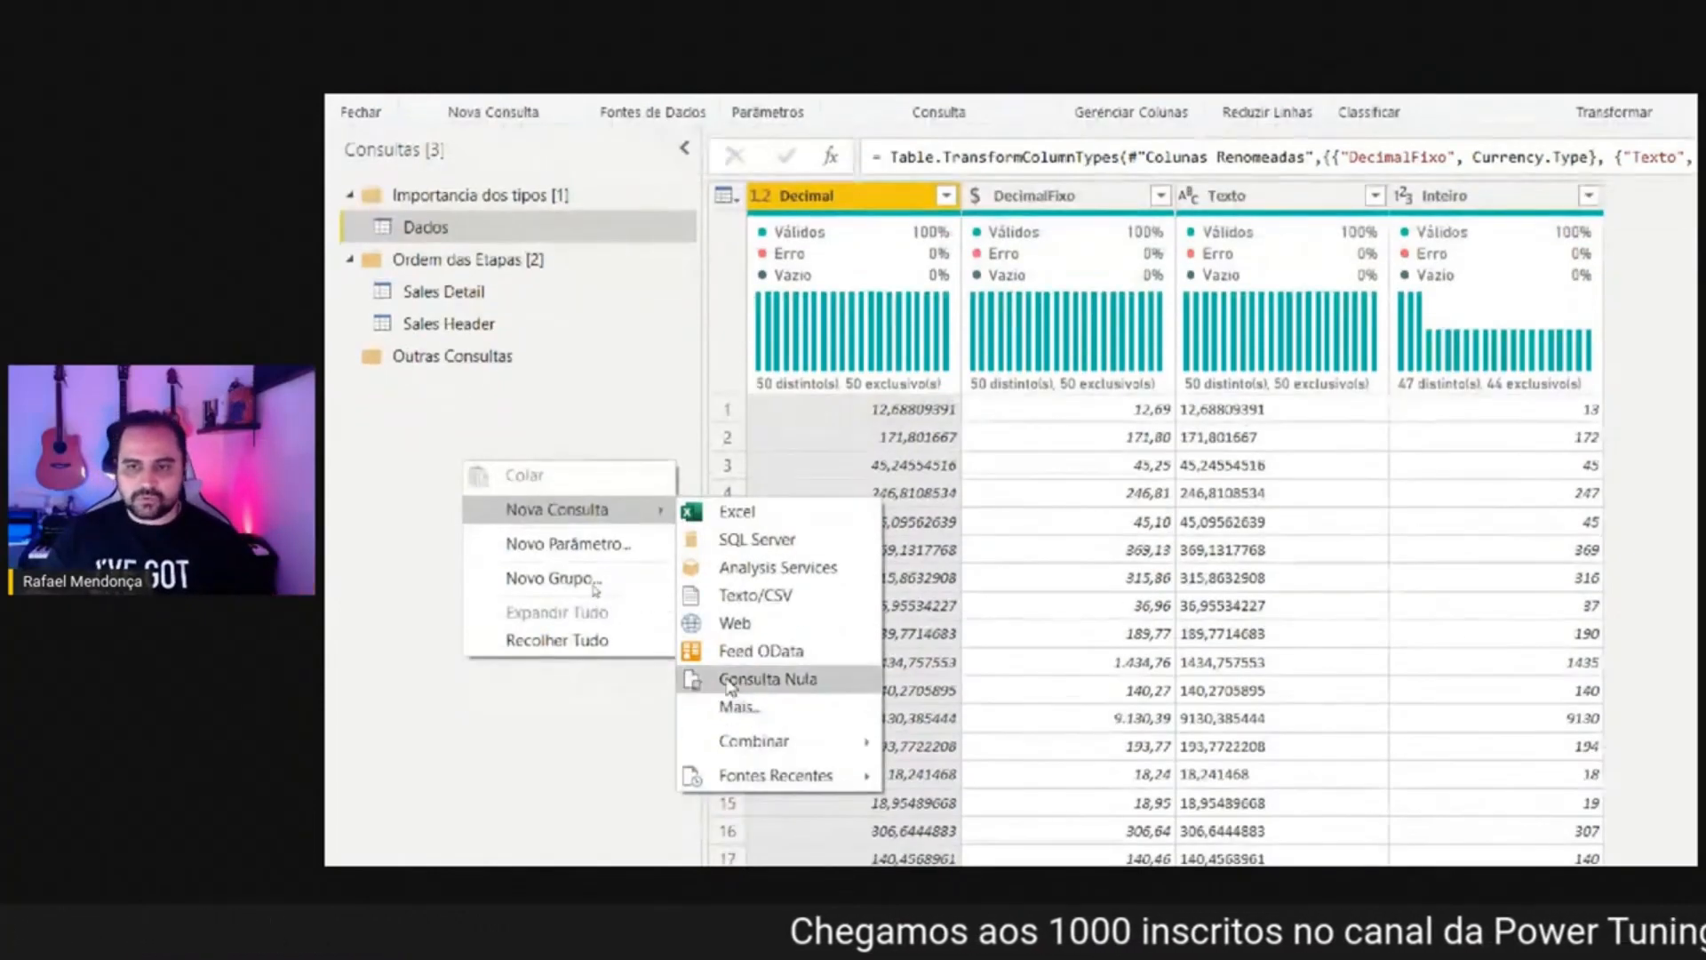
pyautogui.click(726, 678)
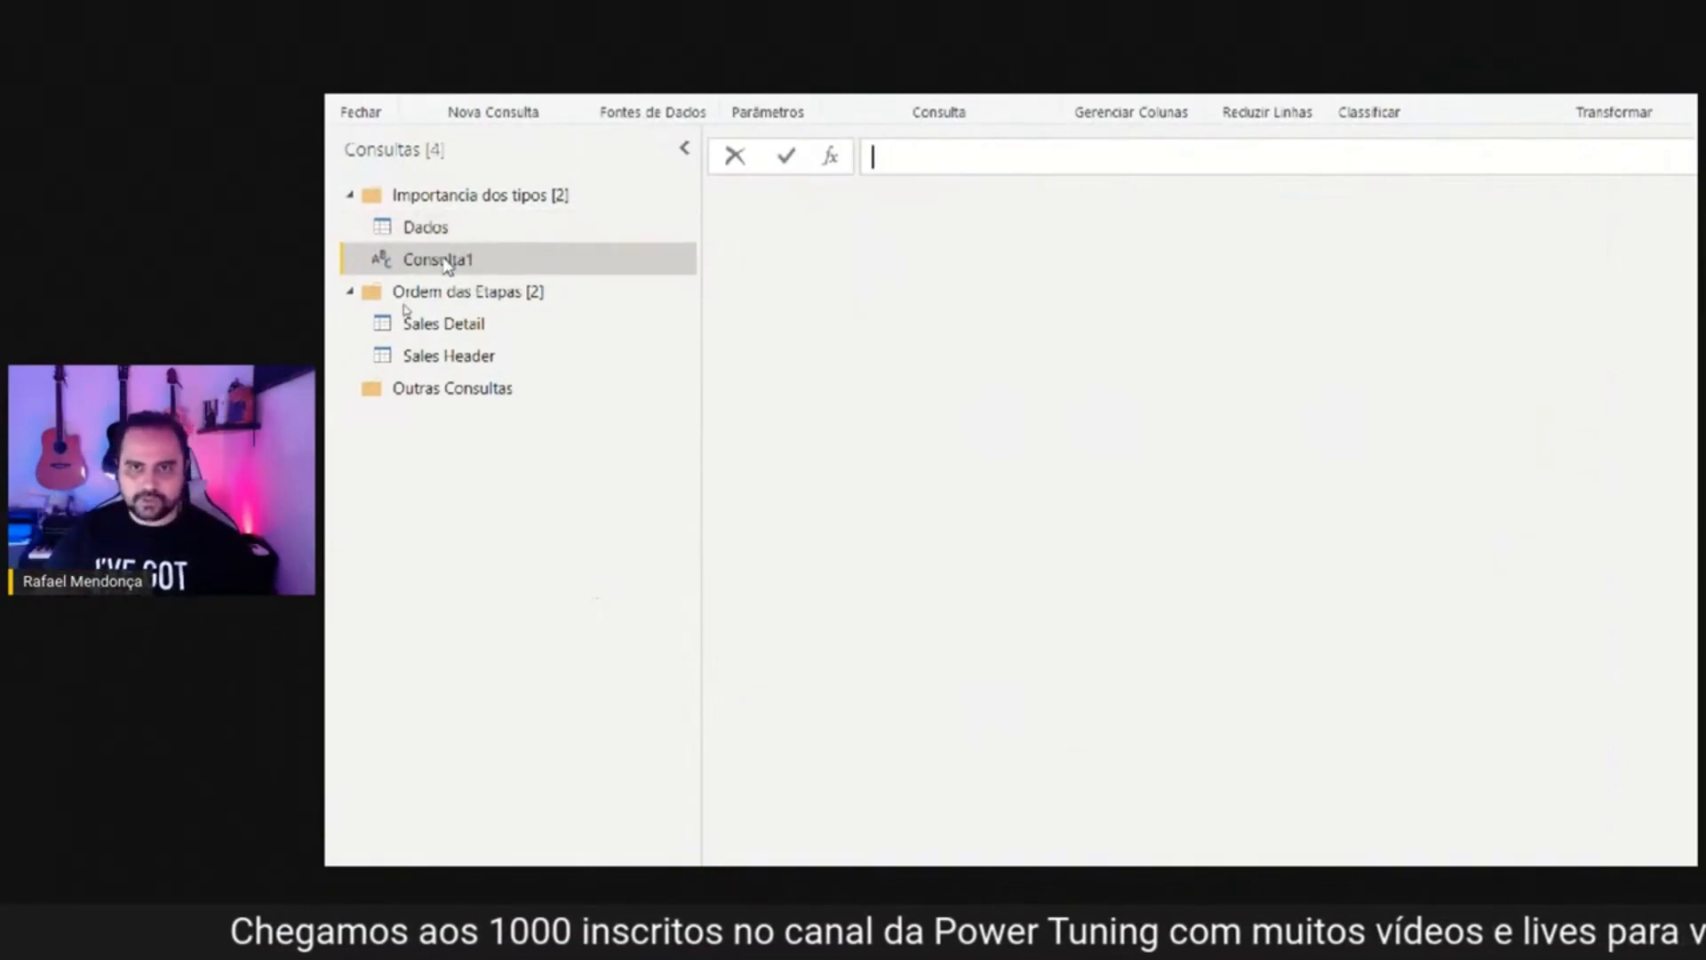
pyautogui.click(445, 480)
pyautogui.moveTo(434, 277); pyautogui.dragTo(438, 418)
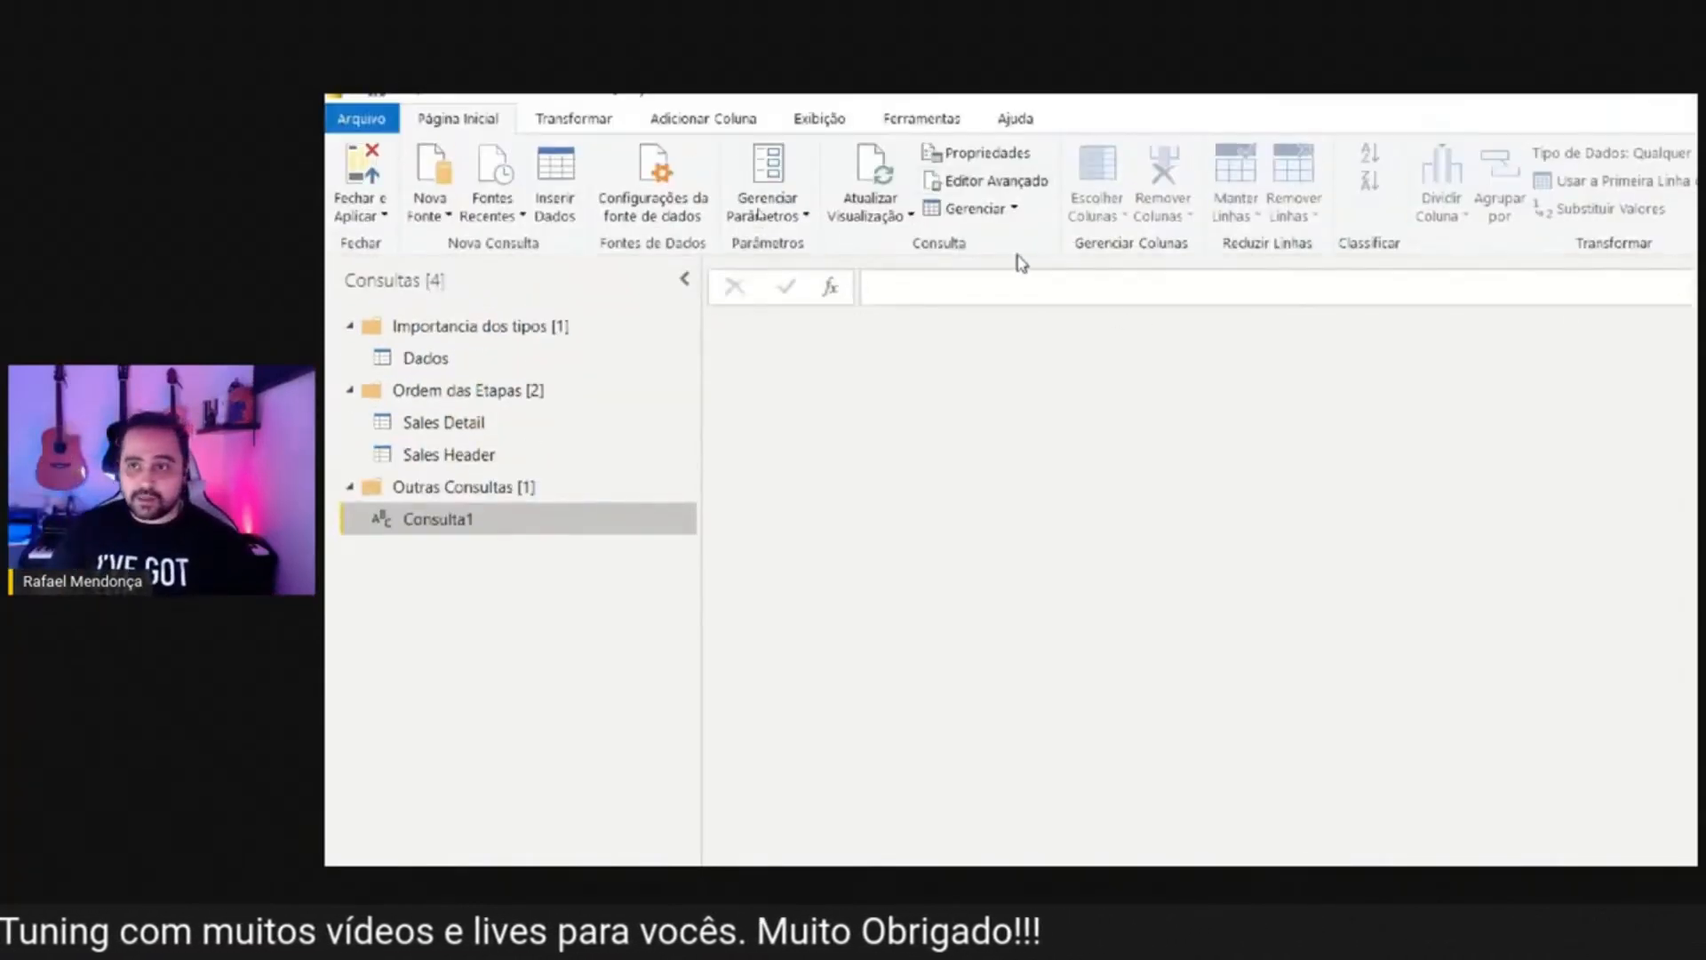
# Enter the text value = "ABC" as the blank query's formula.
pyautogui.click(958, 290)
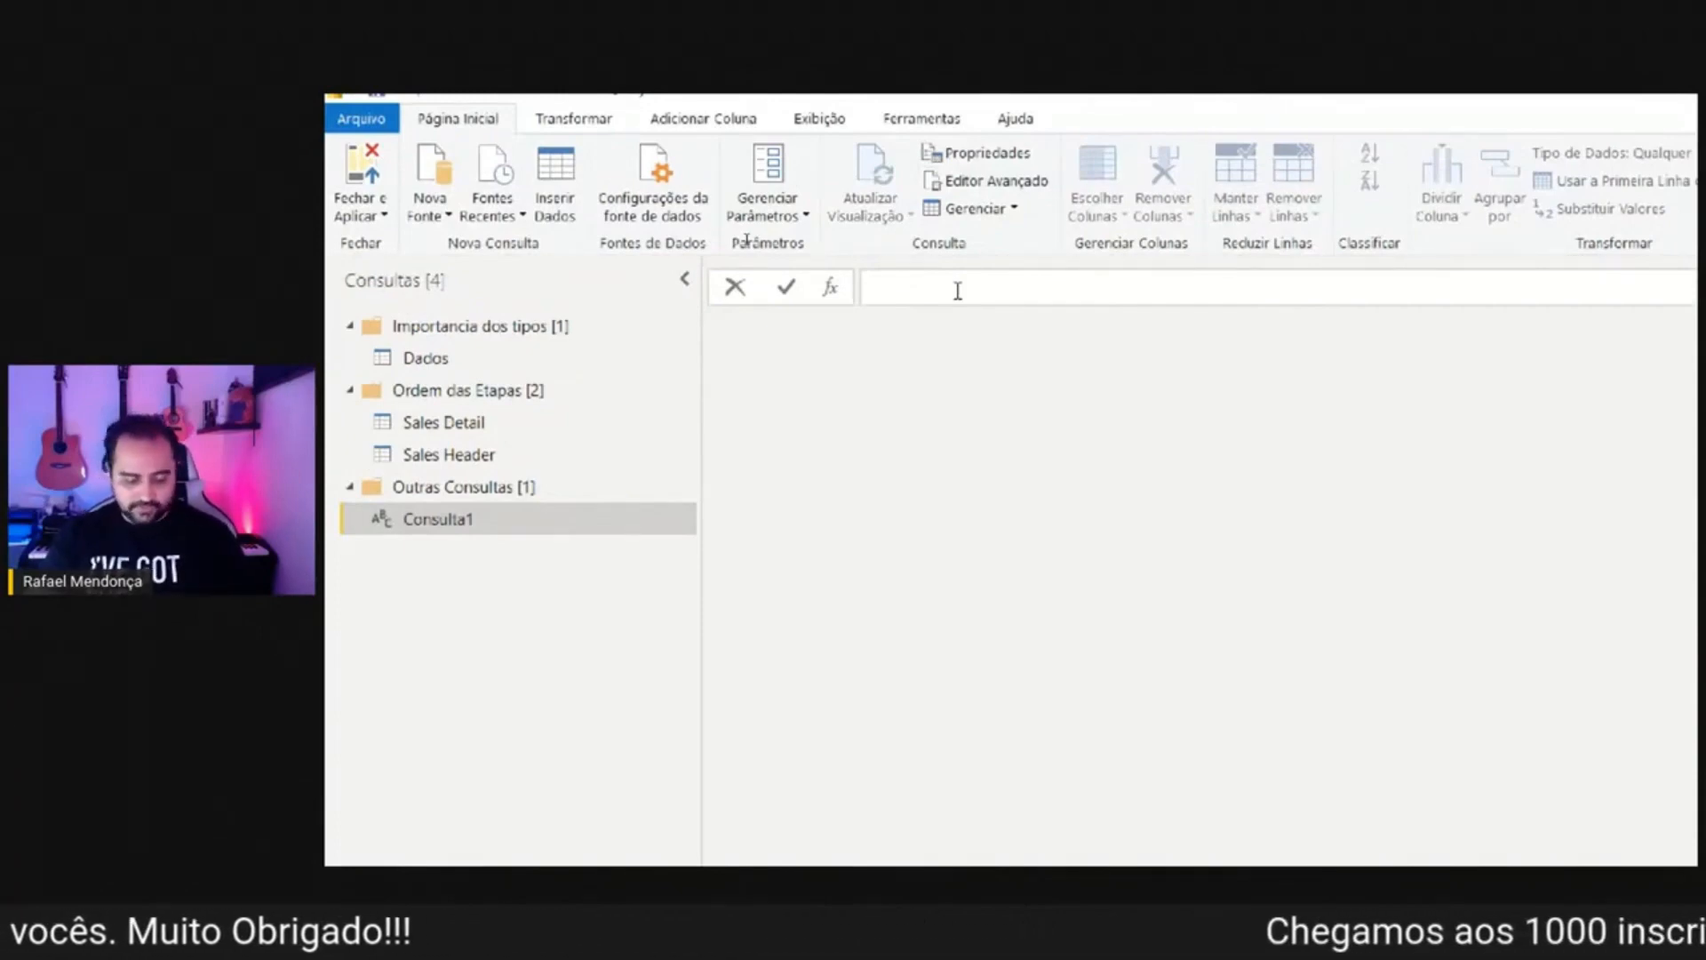
pyautogui.write('= "')
pyautogui.write('ABC')
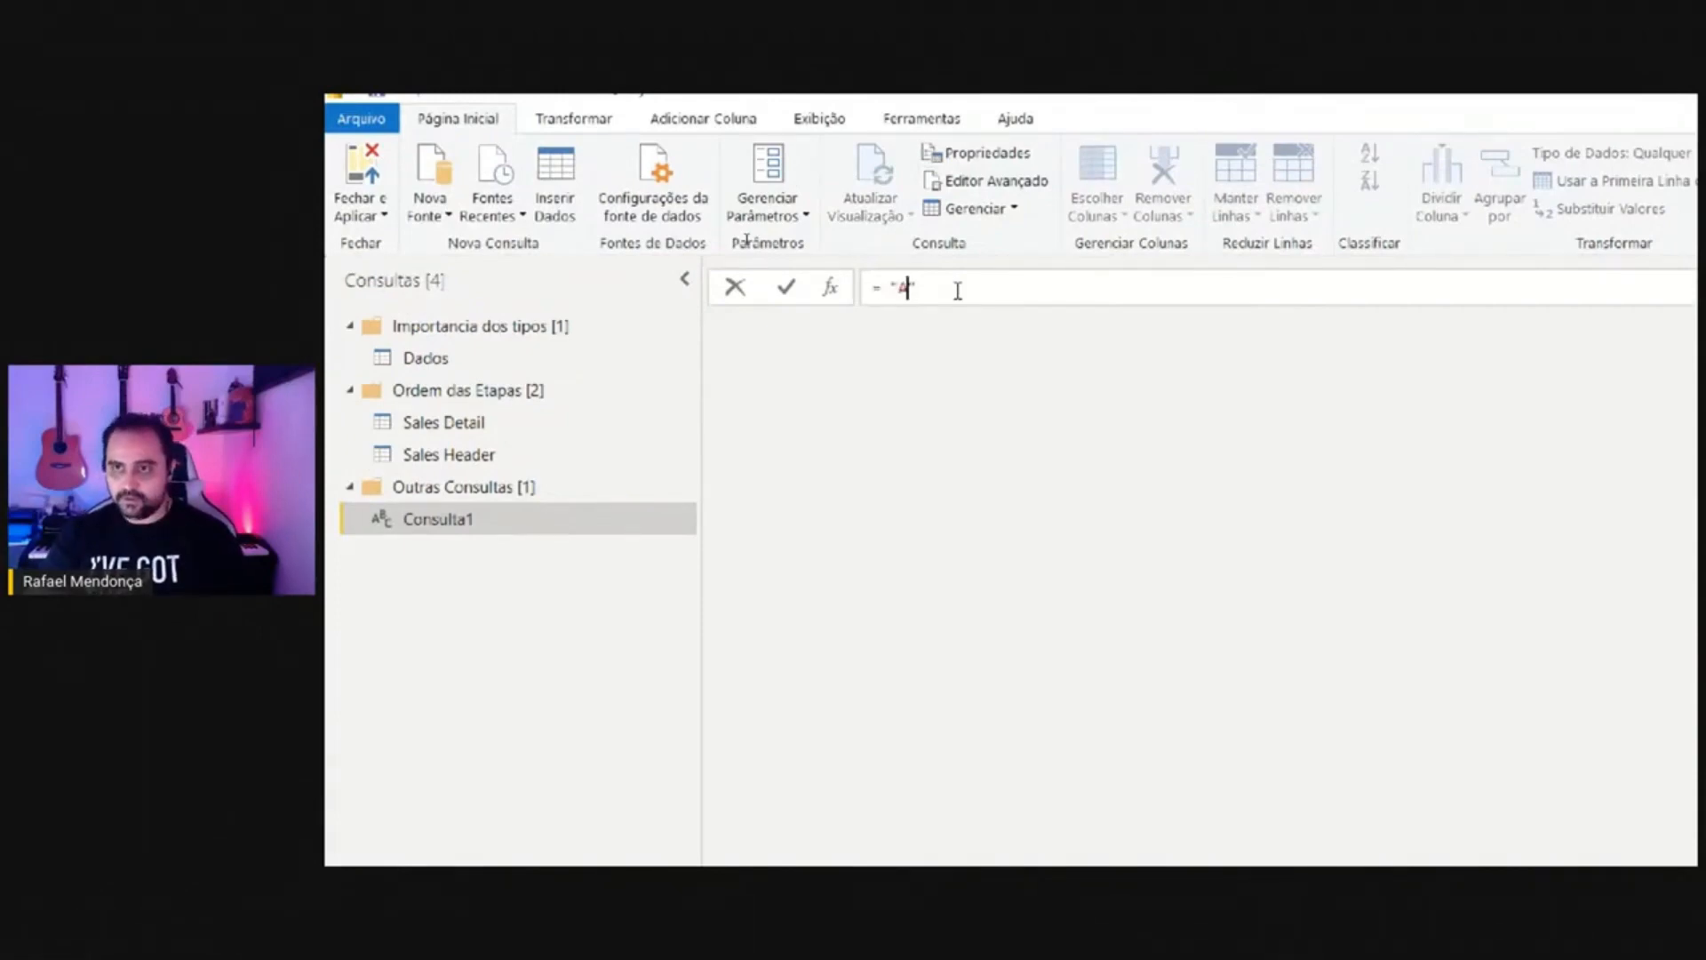
pyautogui.press('Return')
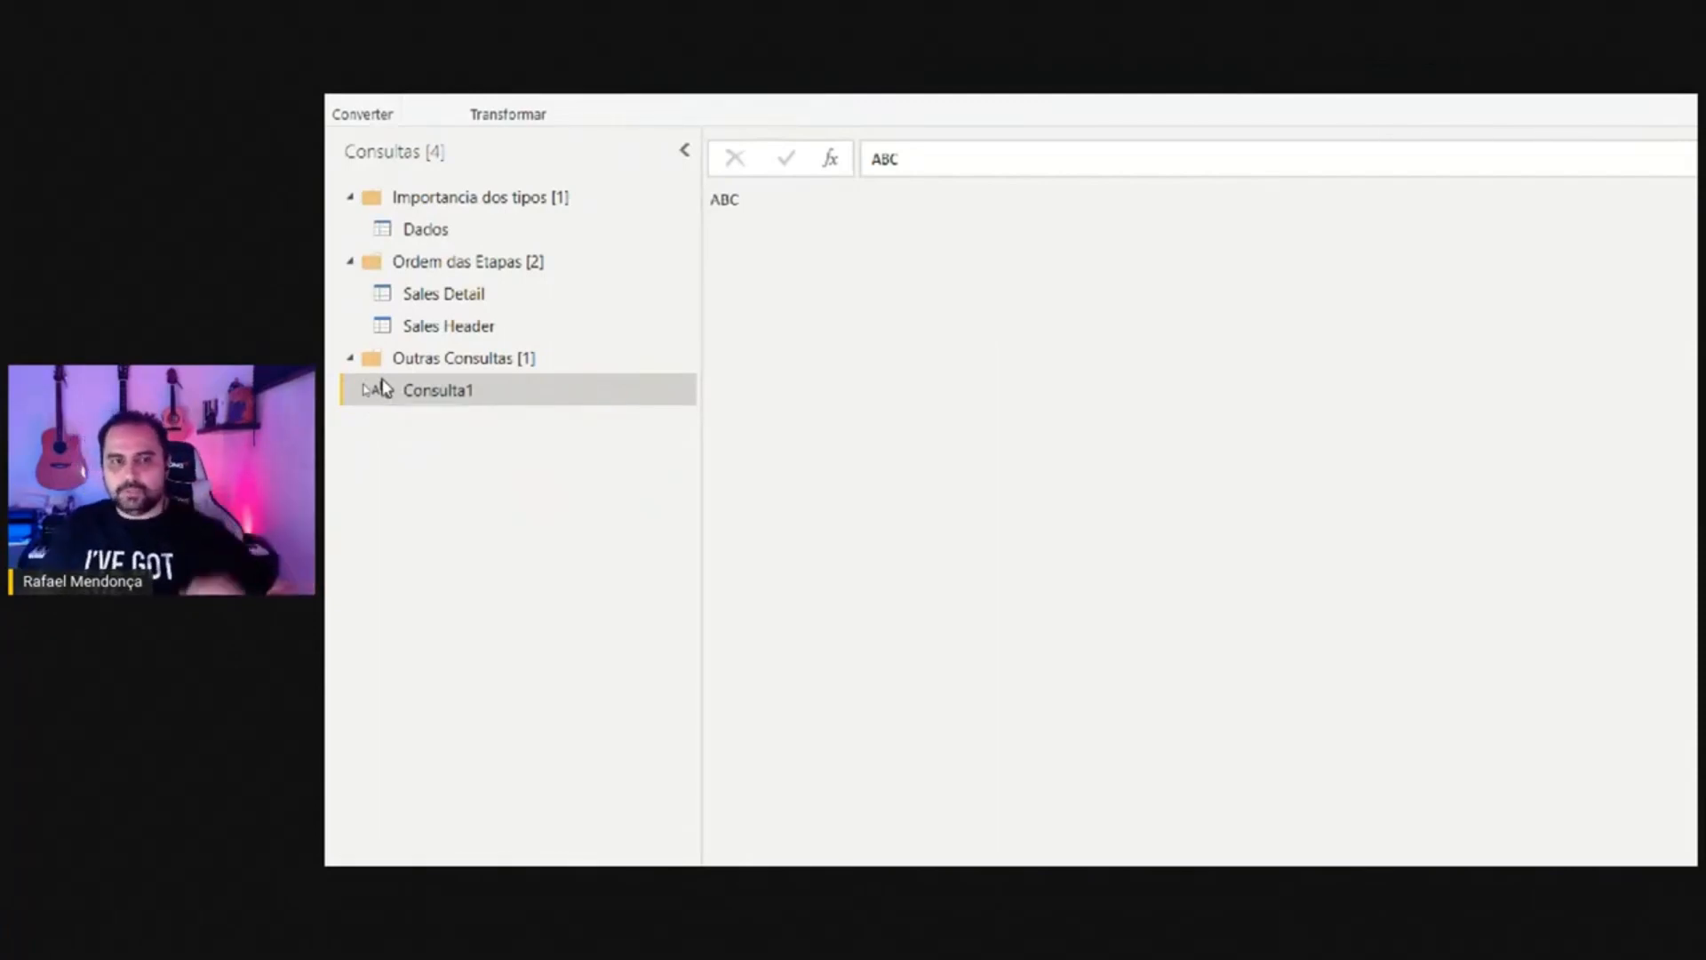
# Rename the new ABC query to Text.
pyautogui.rightClick(450, 397)
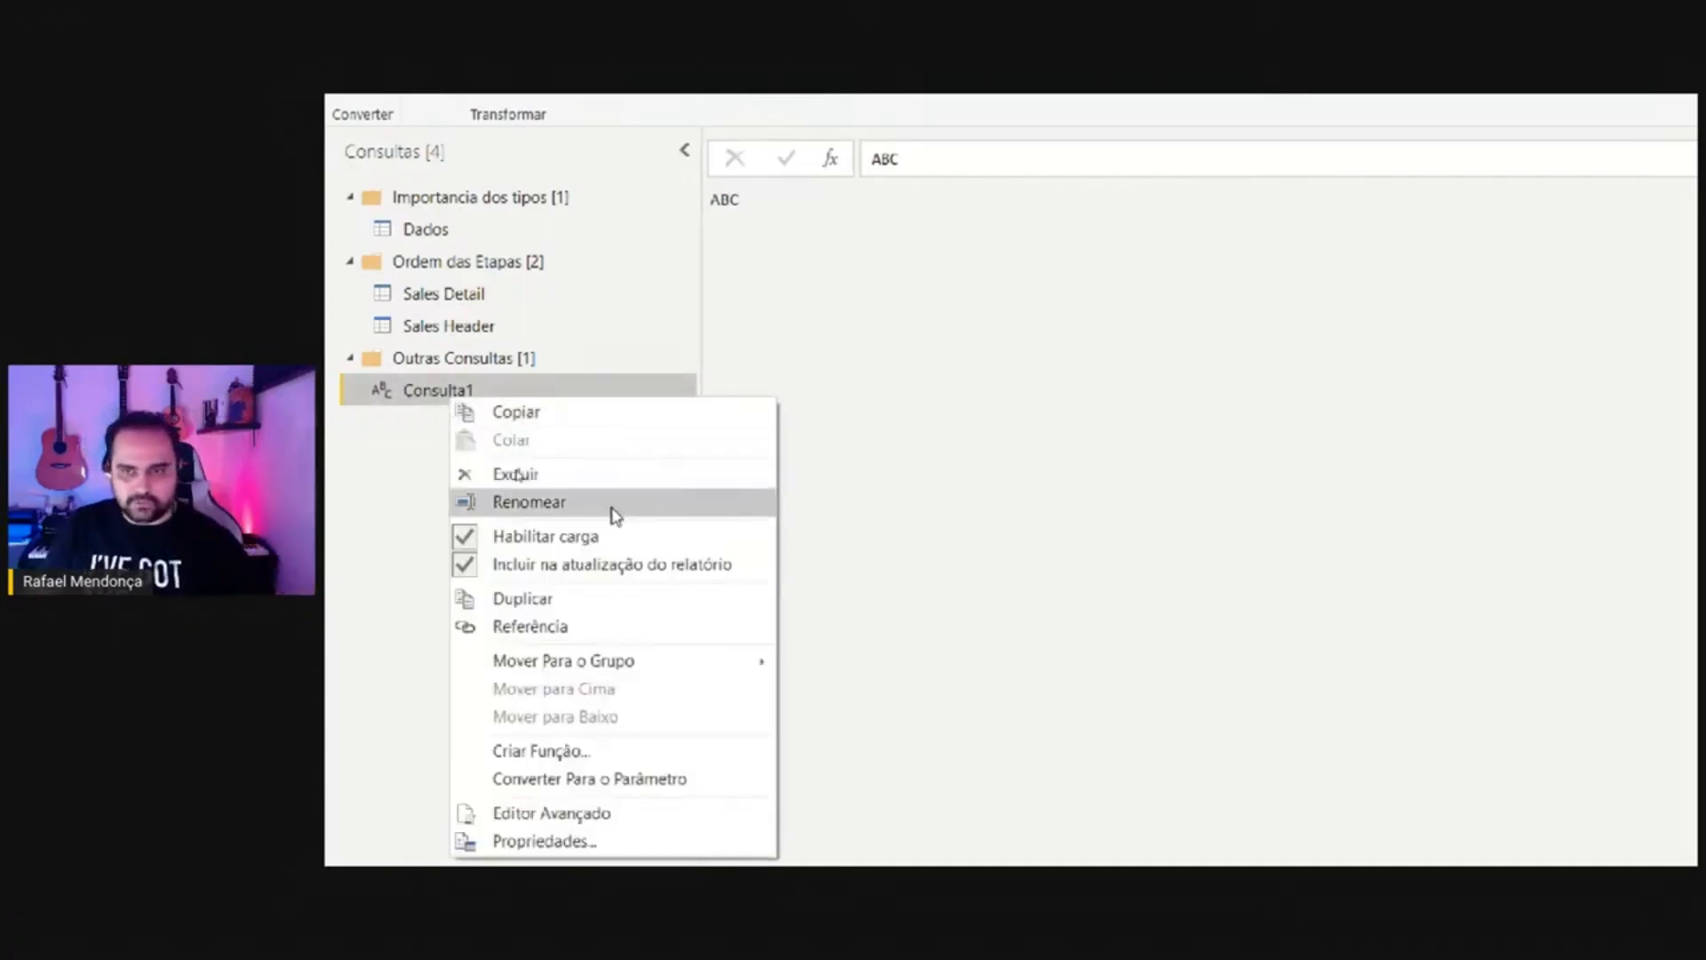
pyautogui.click(611, 508)
pyautogui.write('Txt')
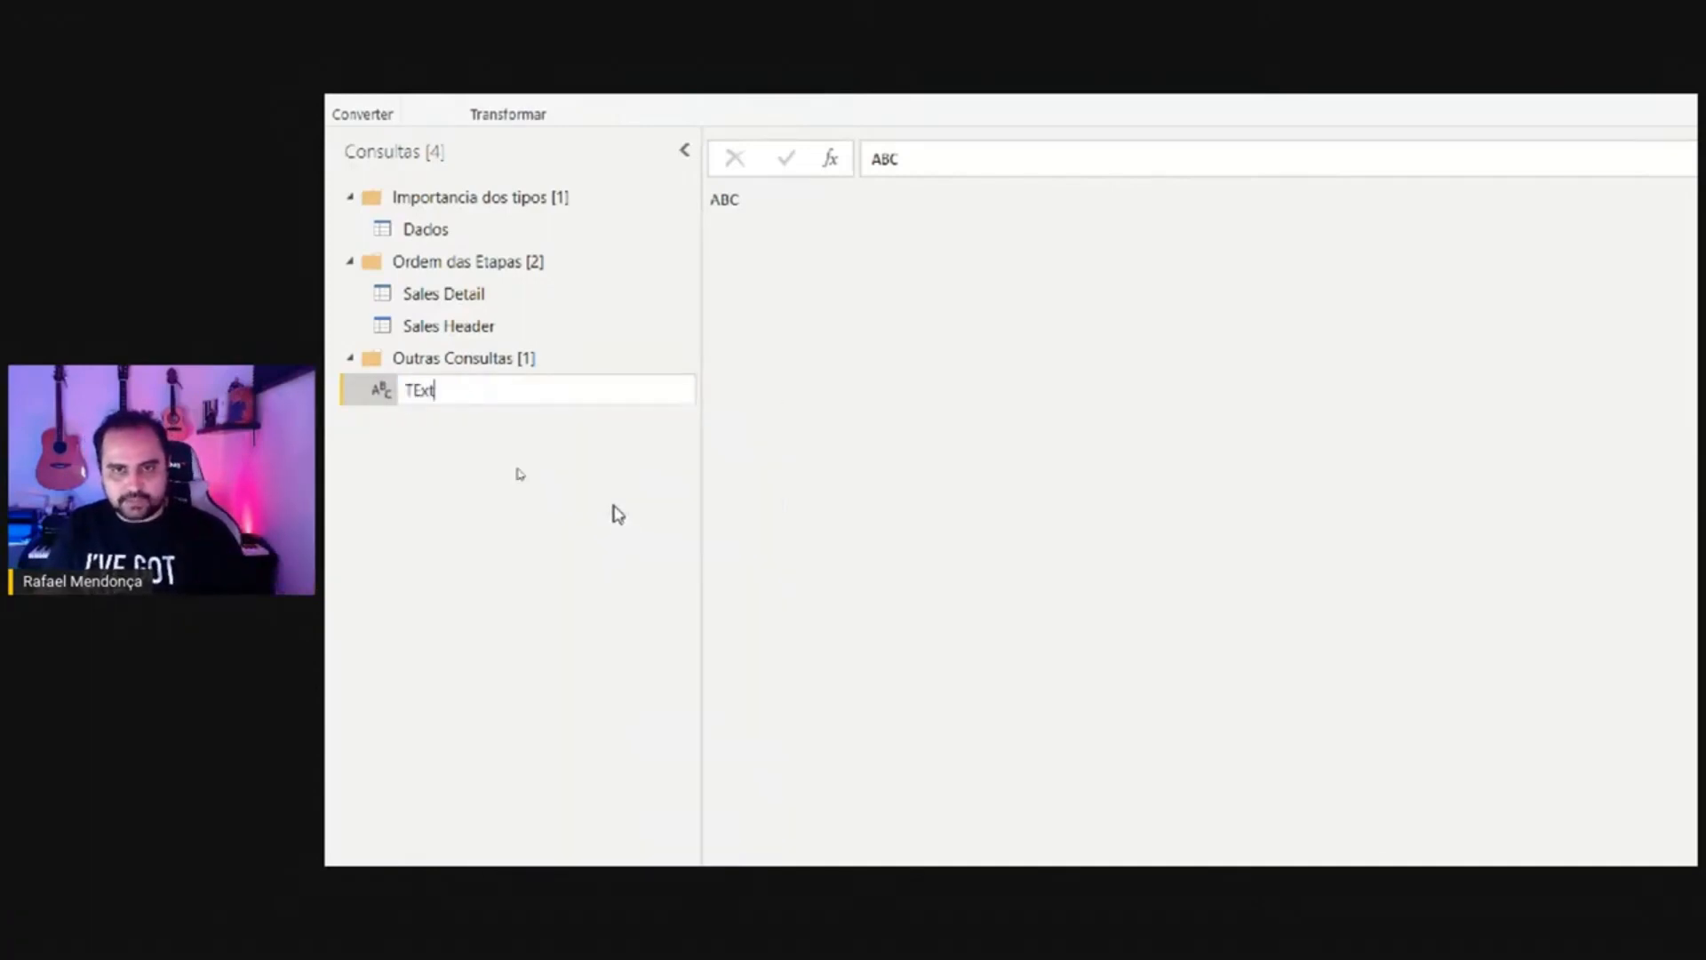
pyautogui.press('BackSpace')
pyautogui.press('BackSpace')
pyautogui.write('ext')
pyautogui.press('Return')
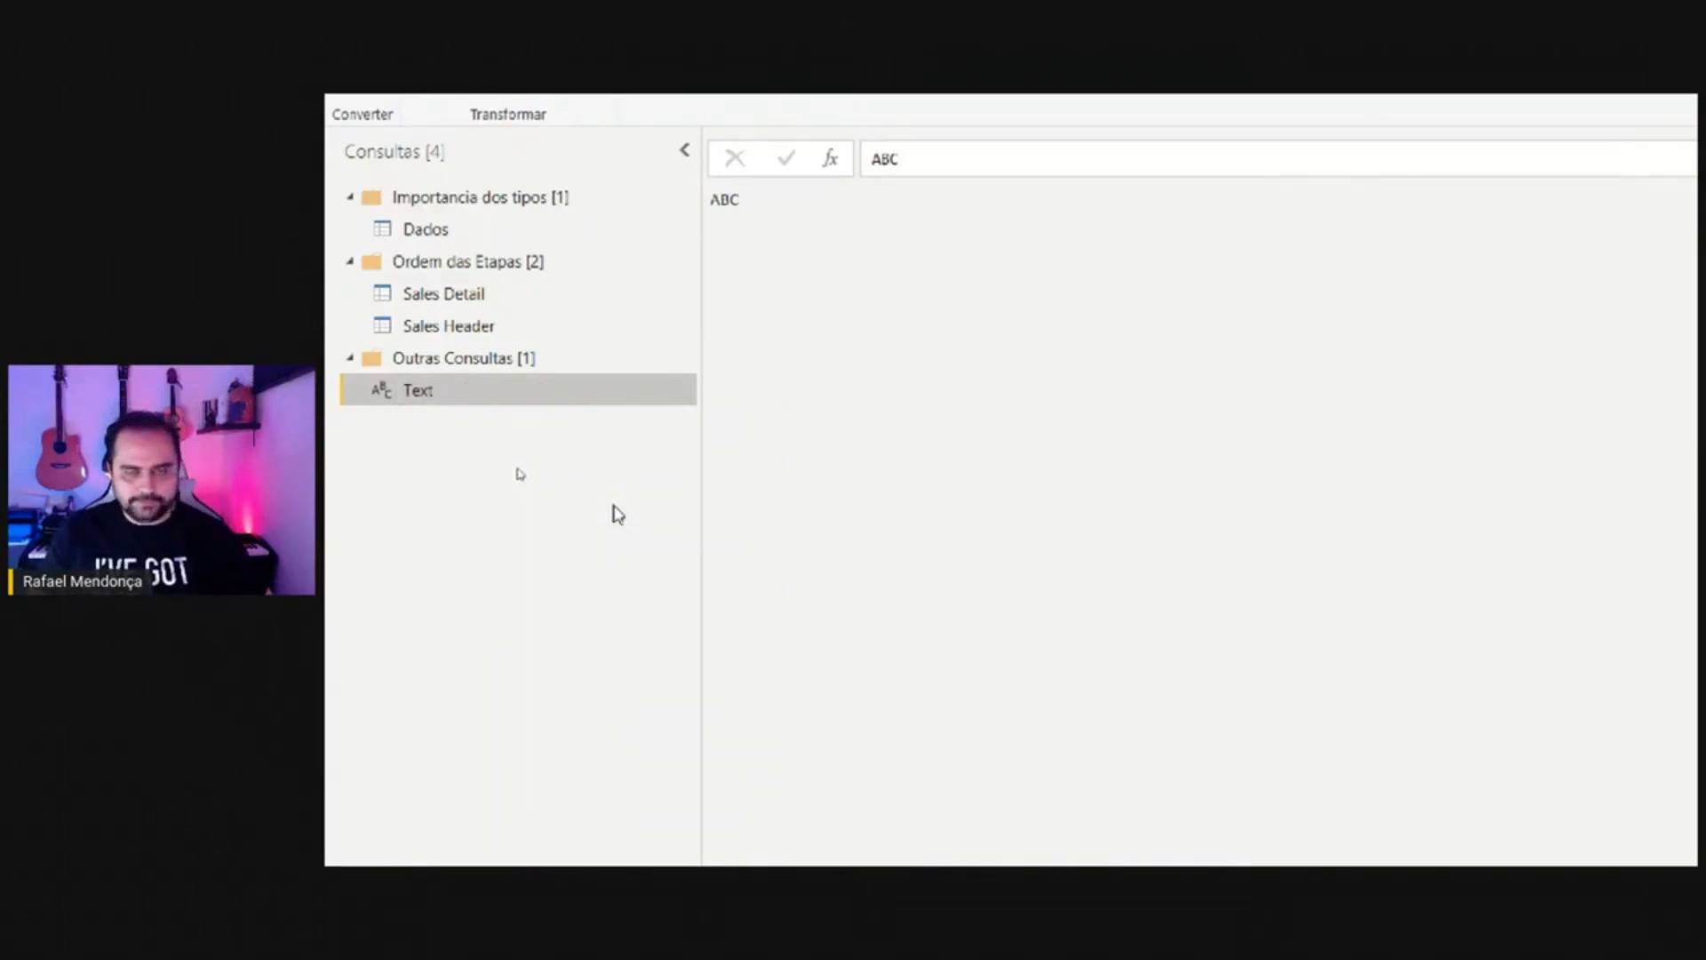
pyautogui.rightClick(531, 398)
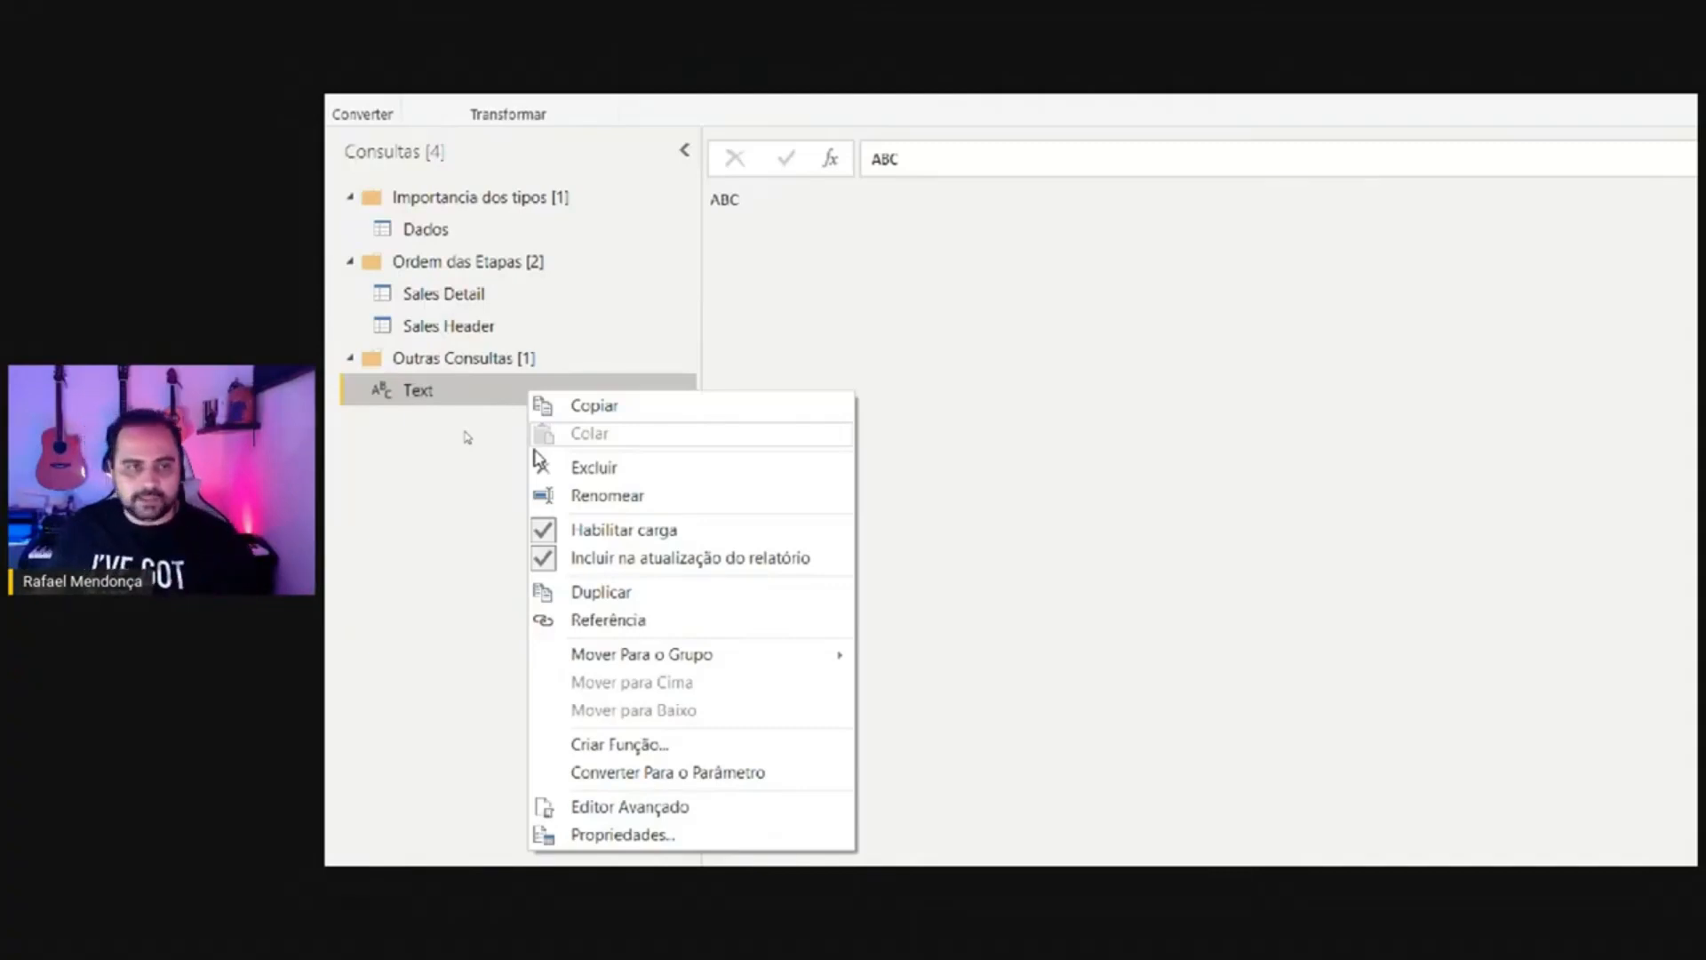
pyautogui.click(453, 445)
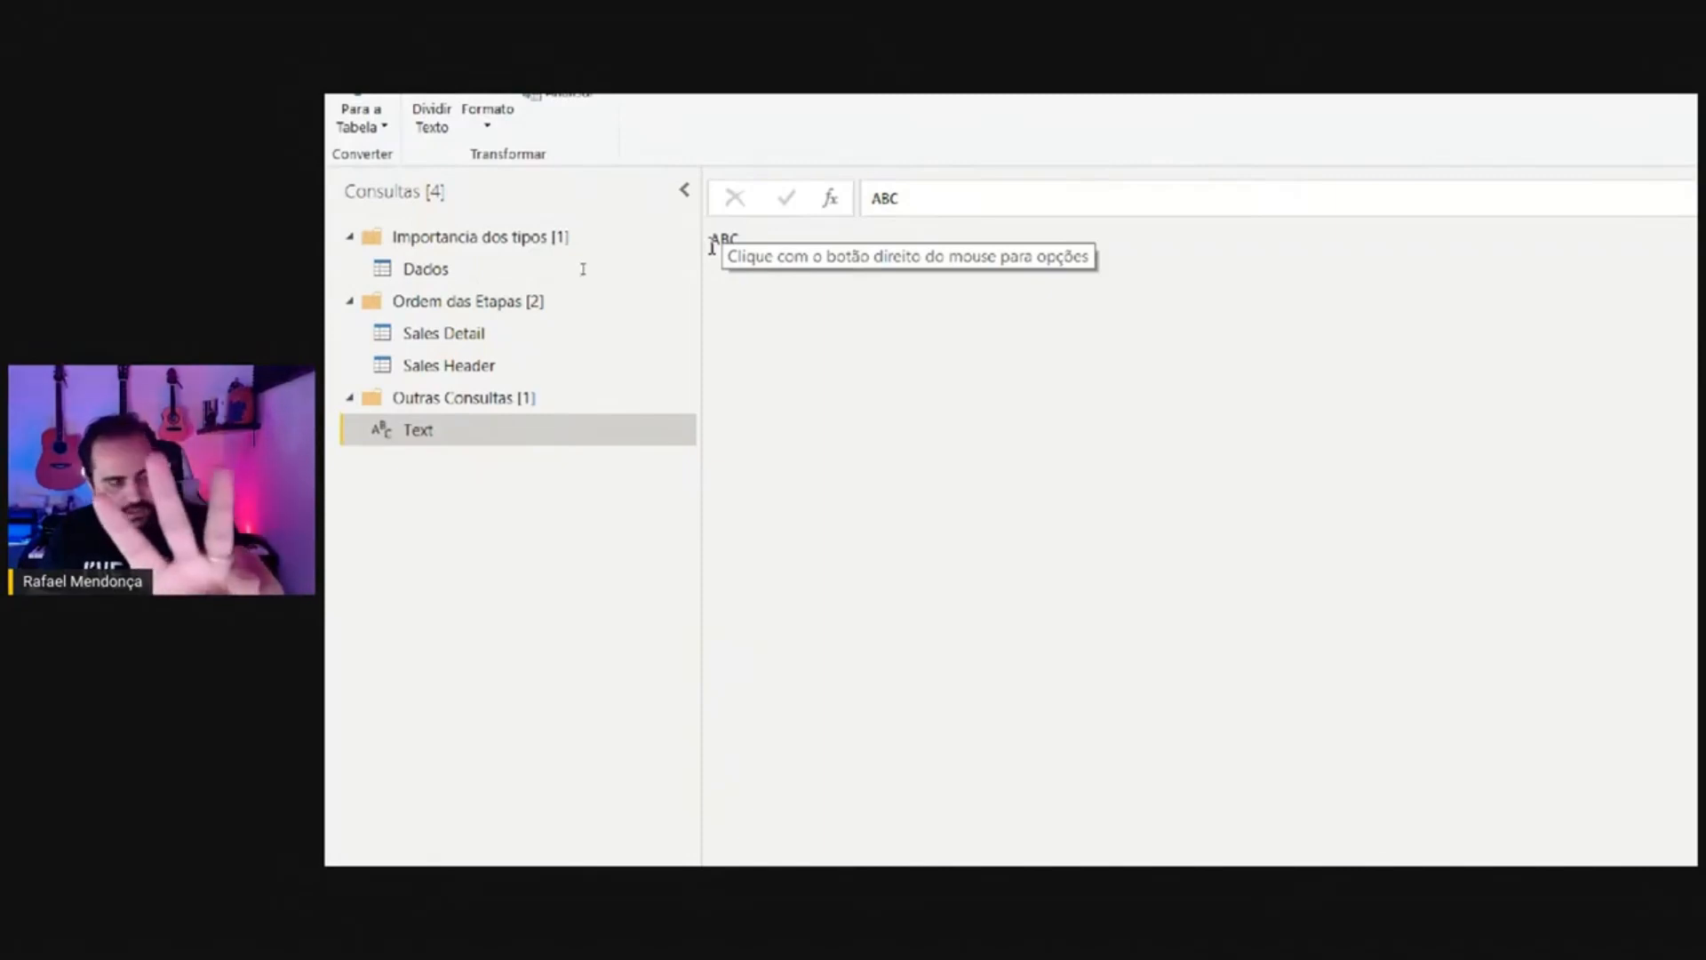
pyautogui.rightClick(425, 431)
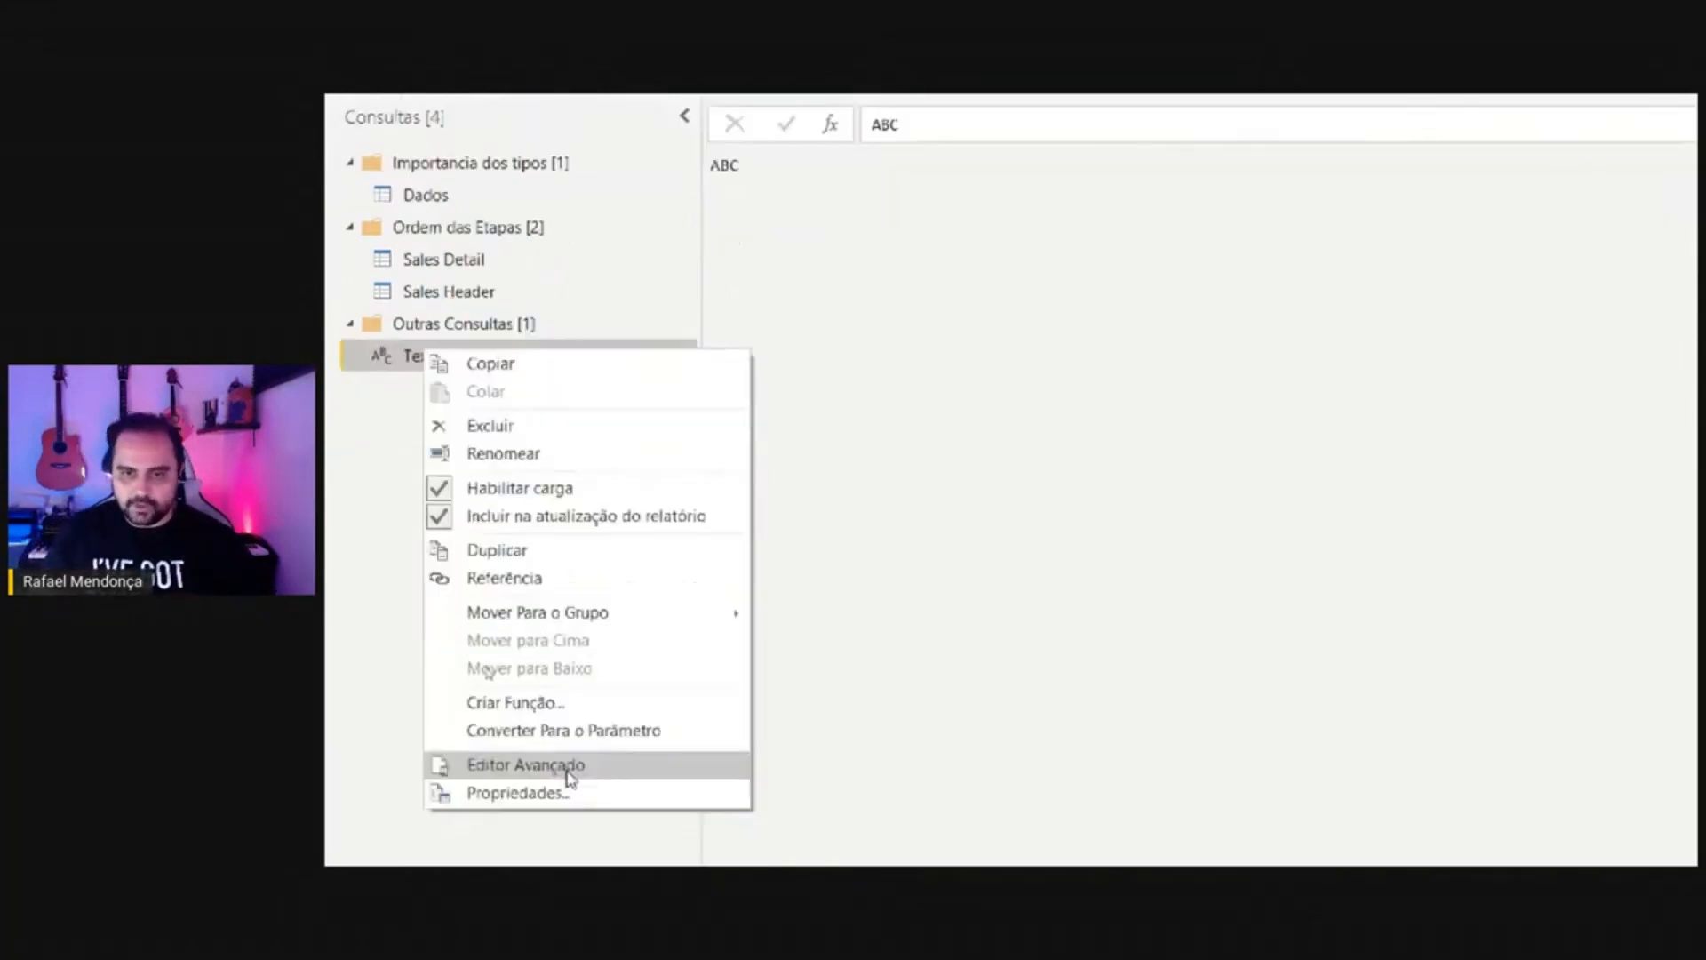
# Create another blank query alongside the Text query in the Outras Consultas group.
pyautogui.rightClick(388, 608)
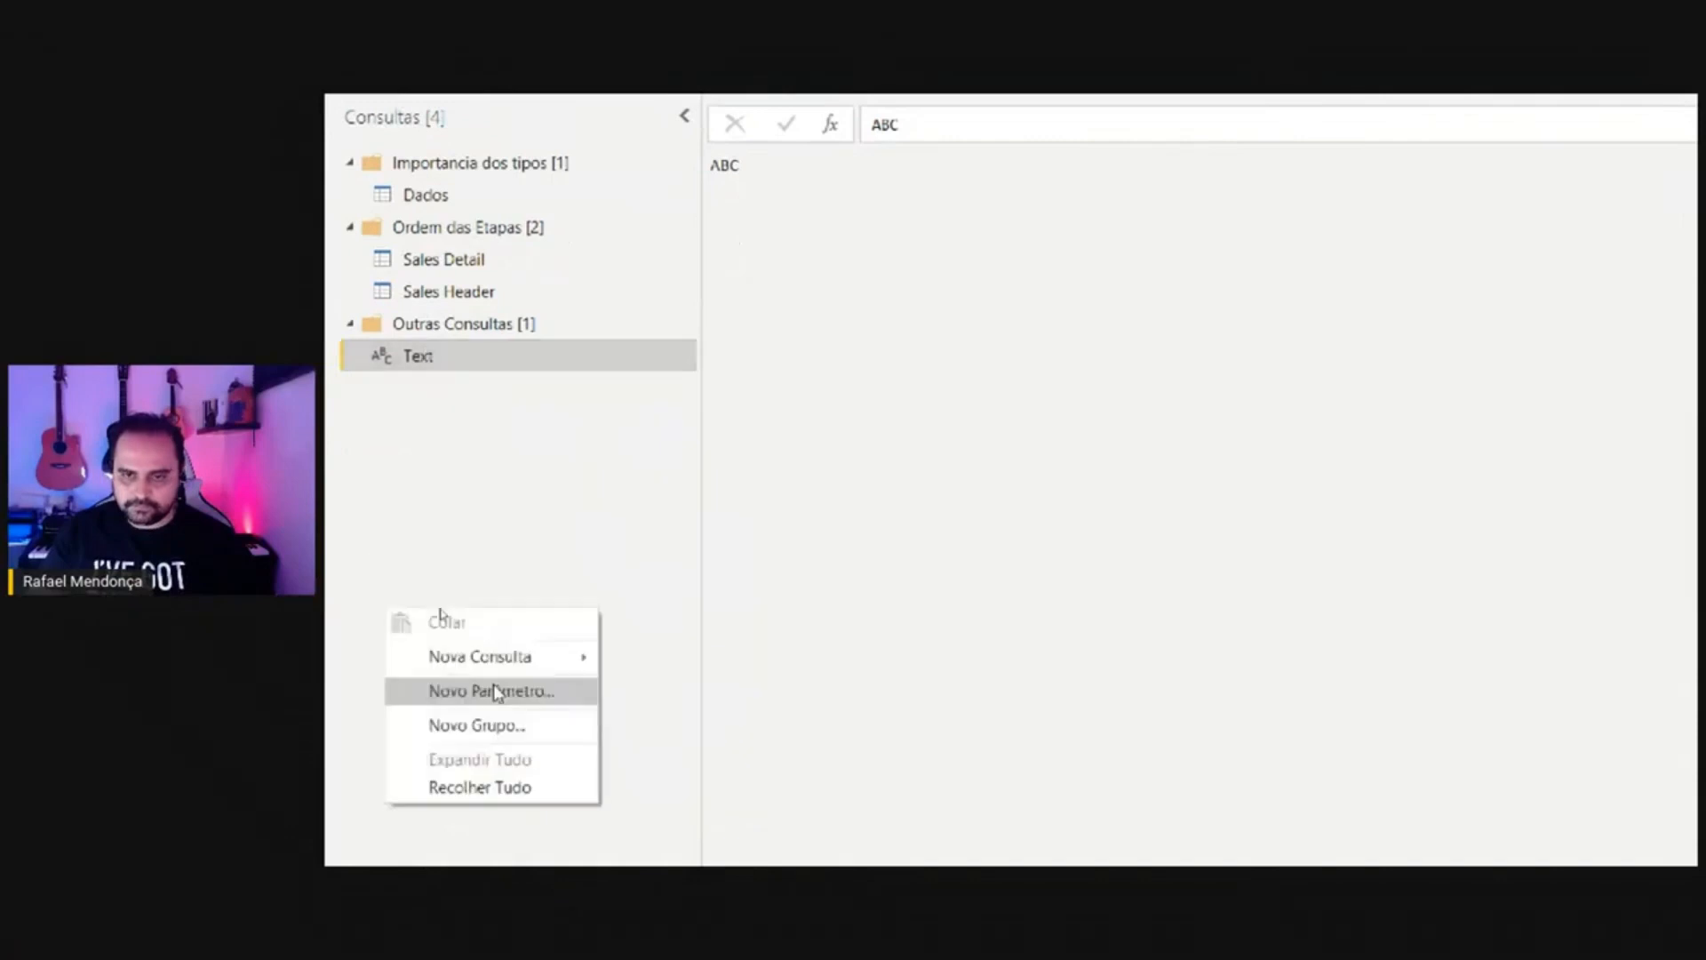
pyautogui.moveTo(521, 666)
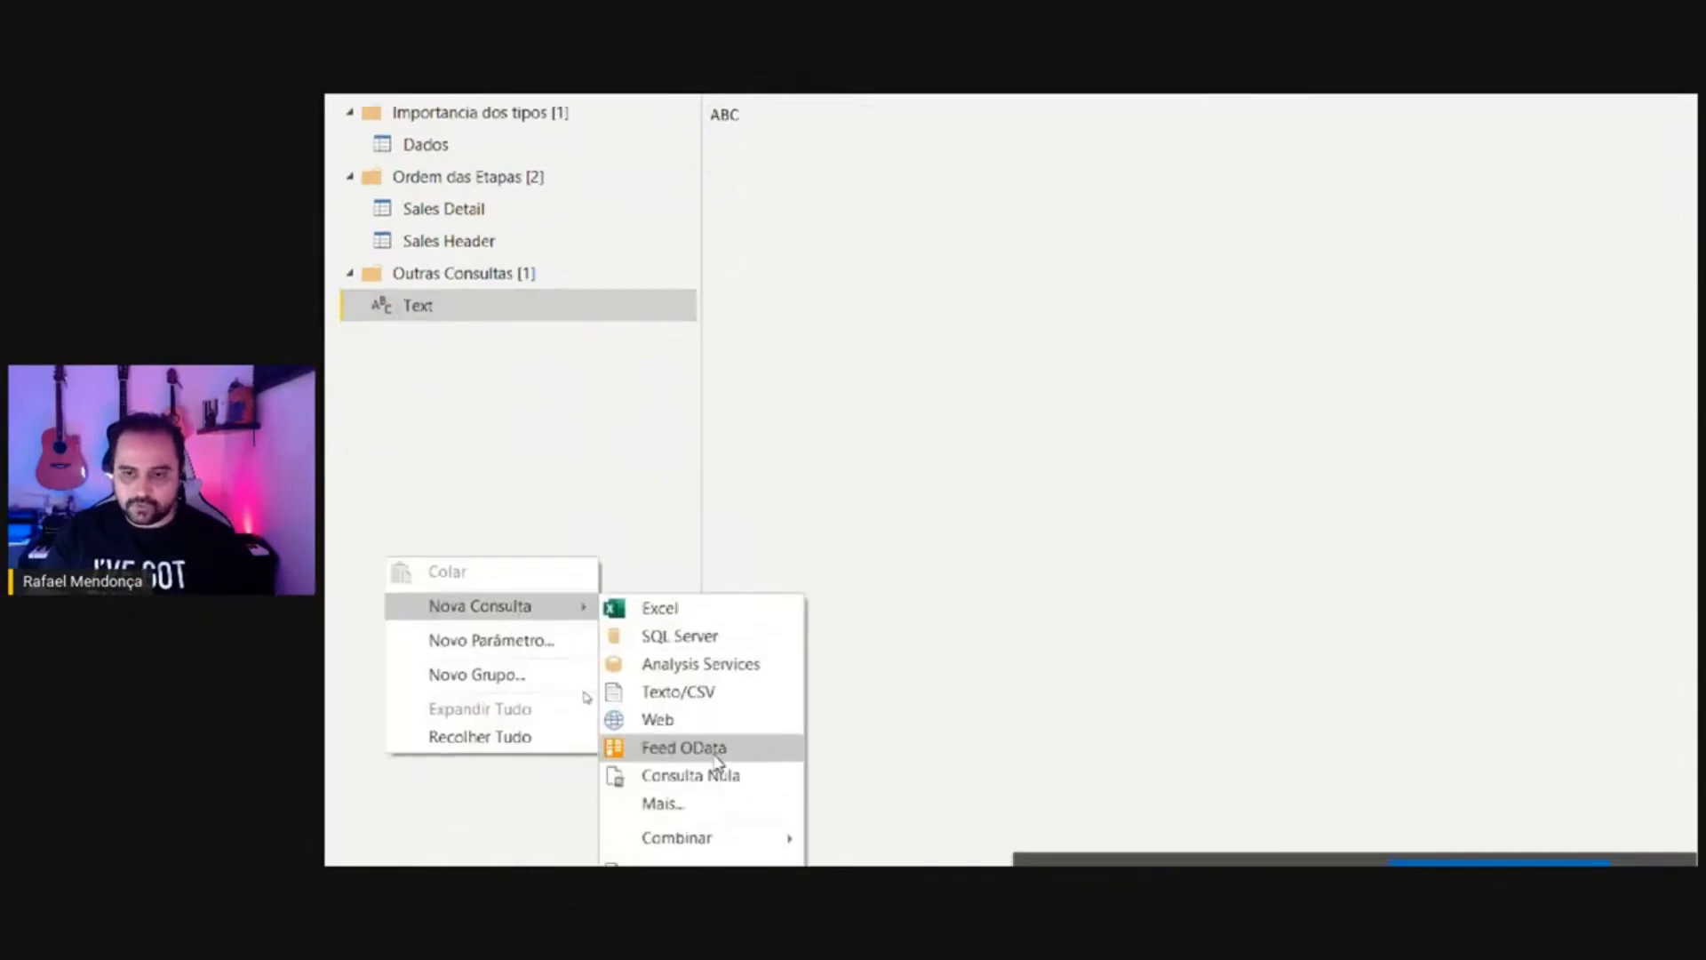
pyautogui.click(718, 775)
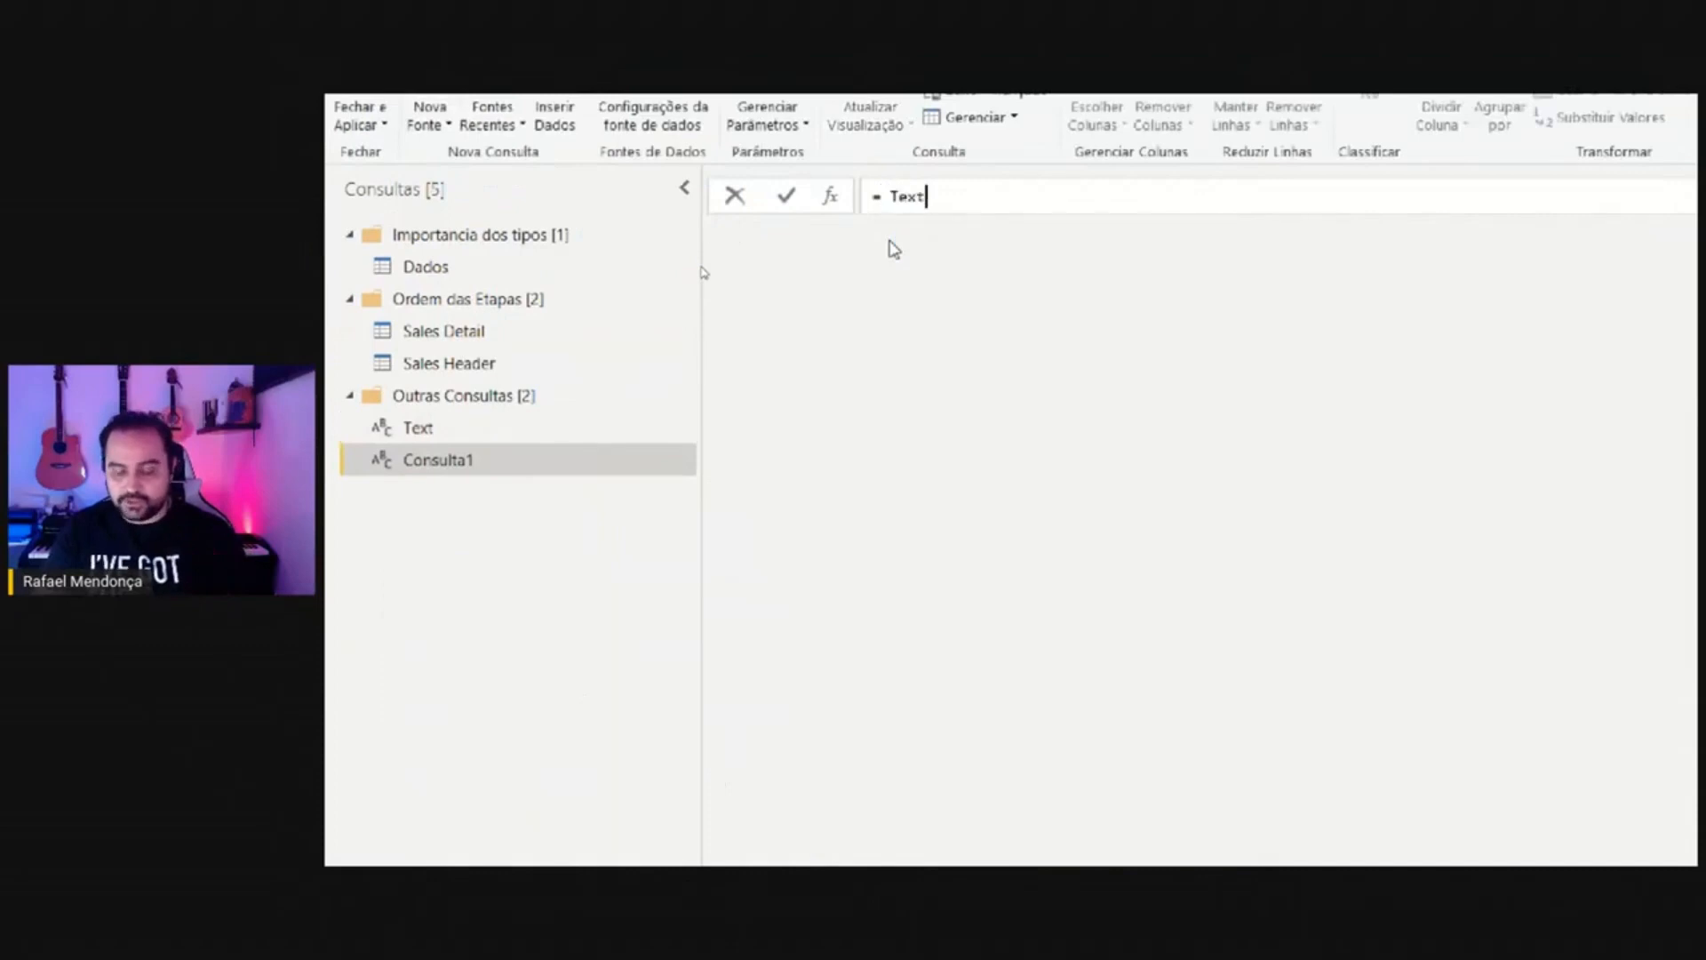
# Enter the formula = Text.Length(Text) in the new query to count the Text query's characters.
pyautogui.write('Text.')
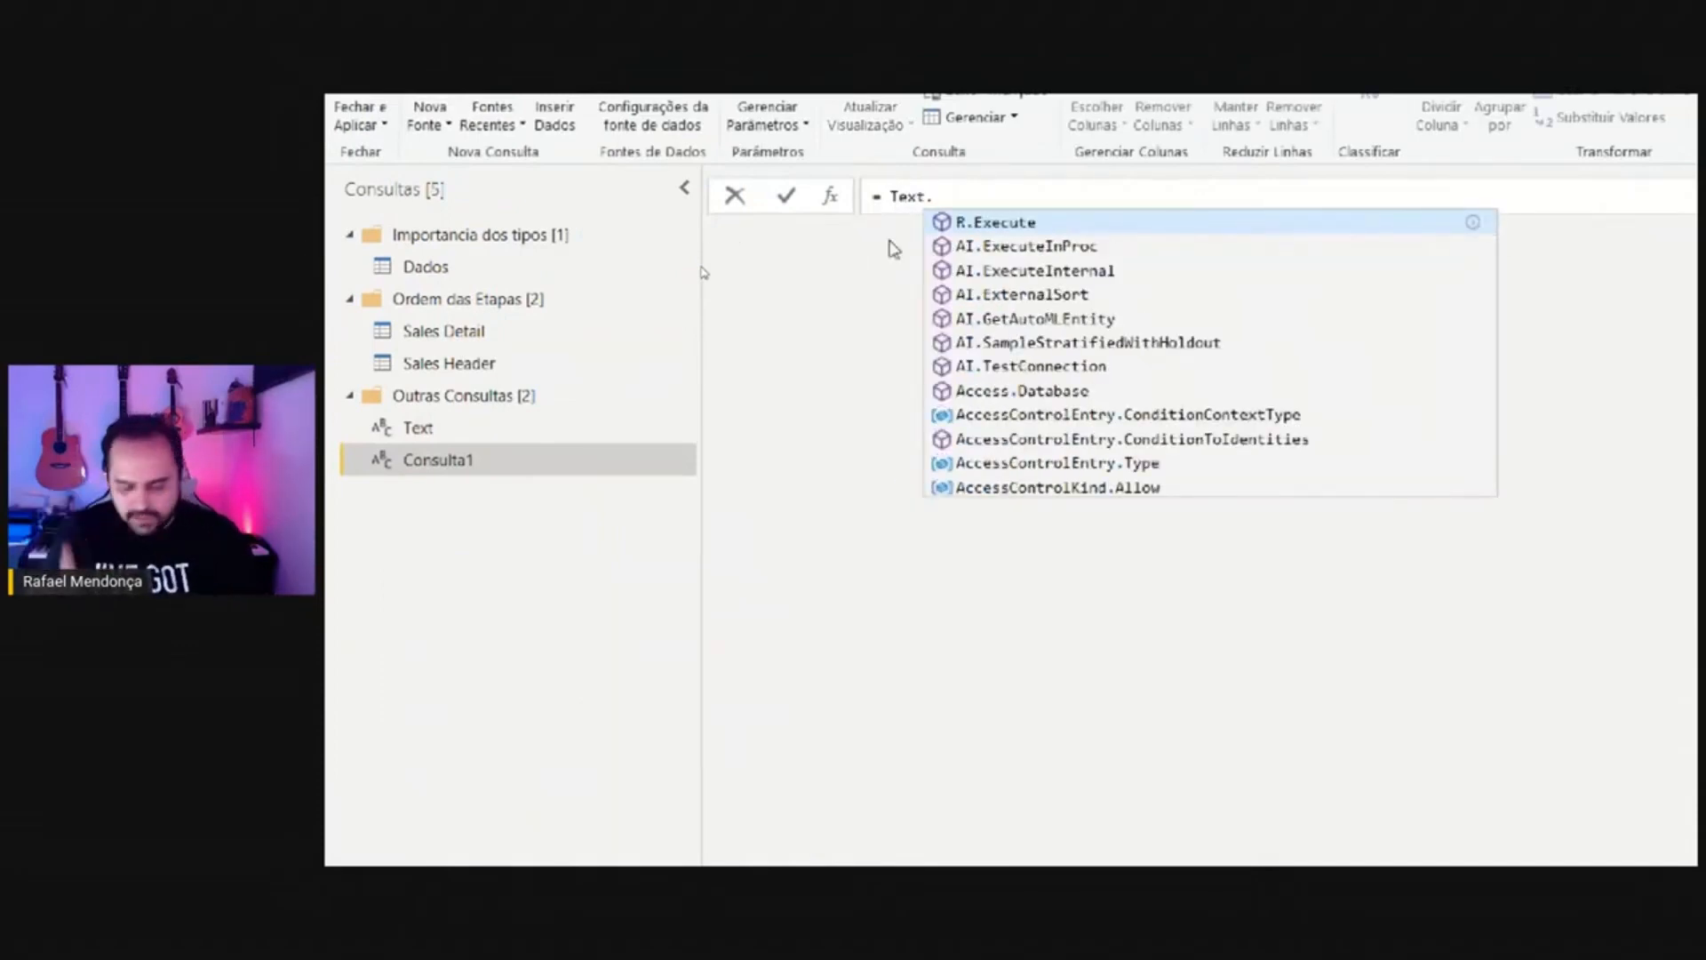
pyautogui.write('Len')
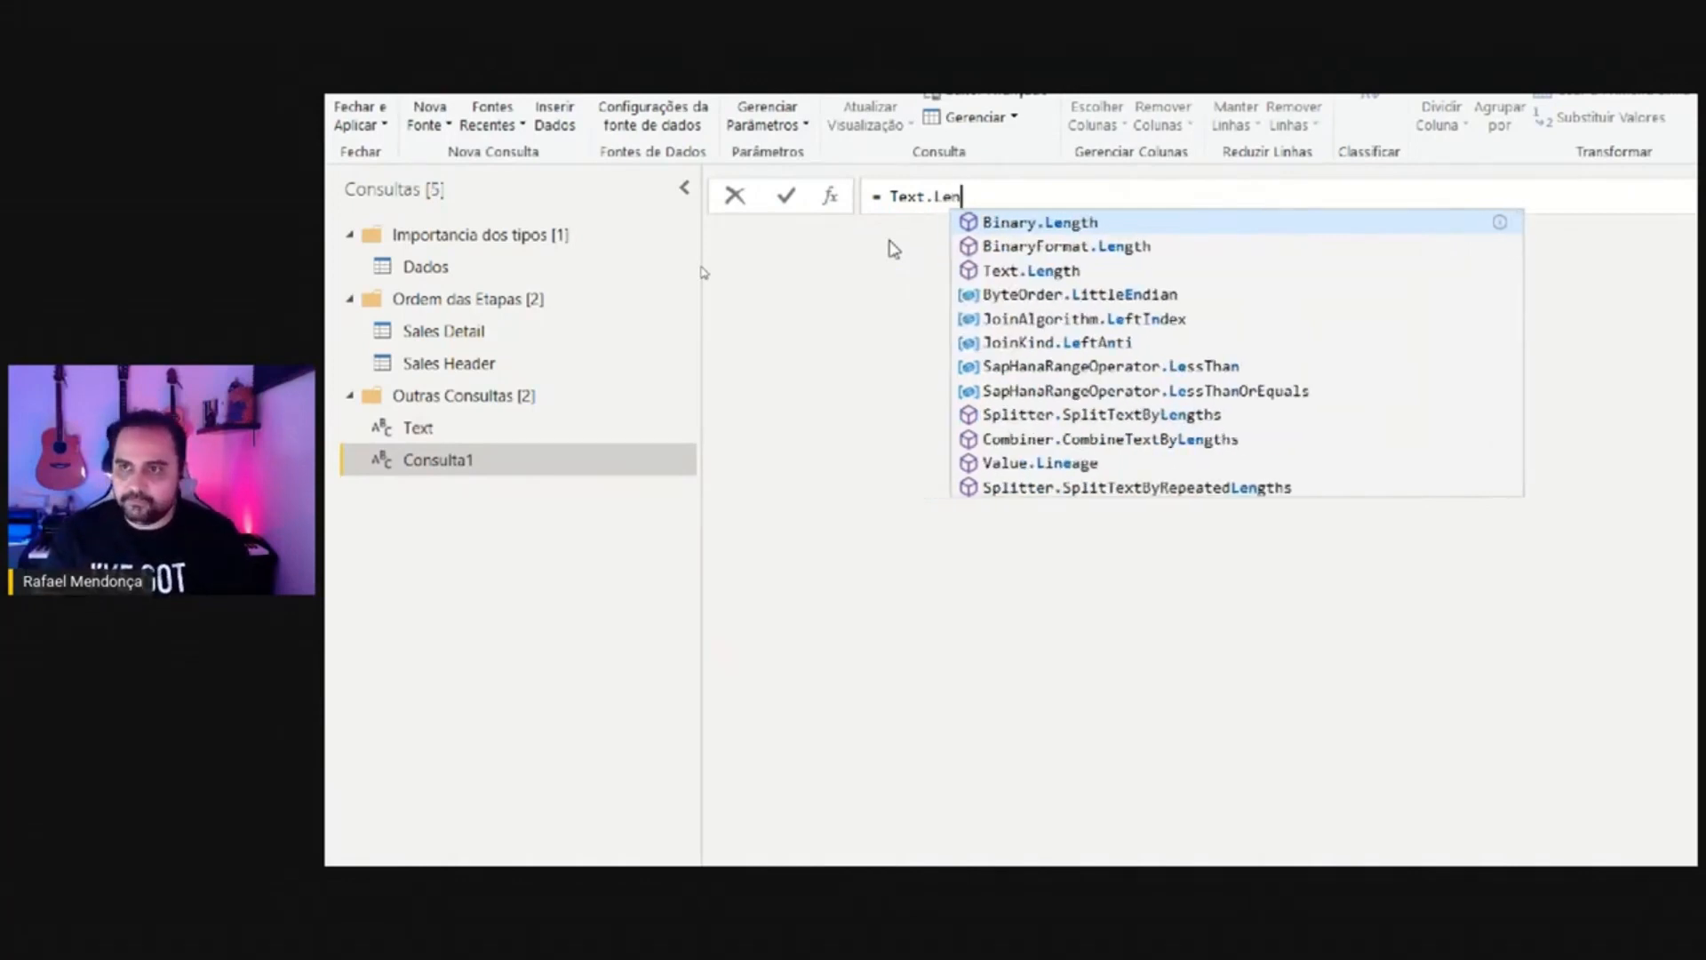
pyautogui.press('Tab')
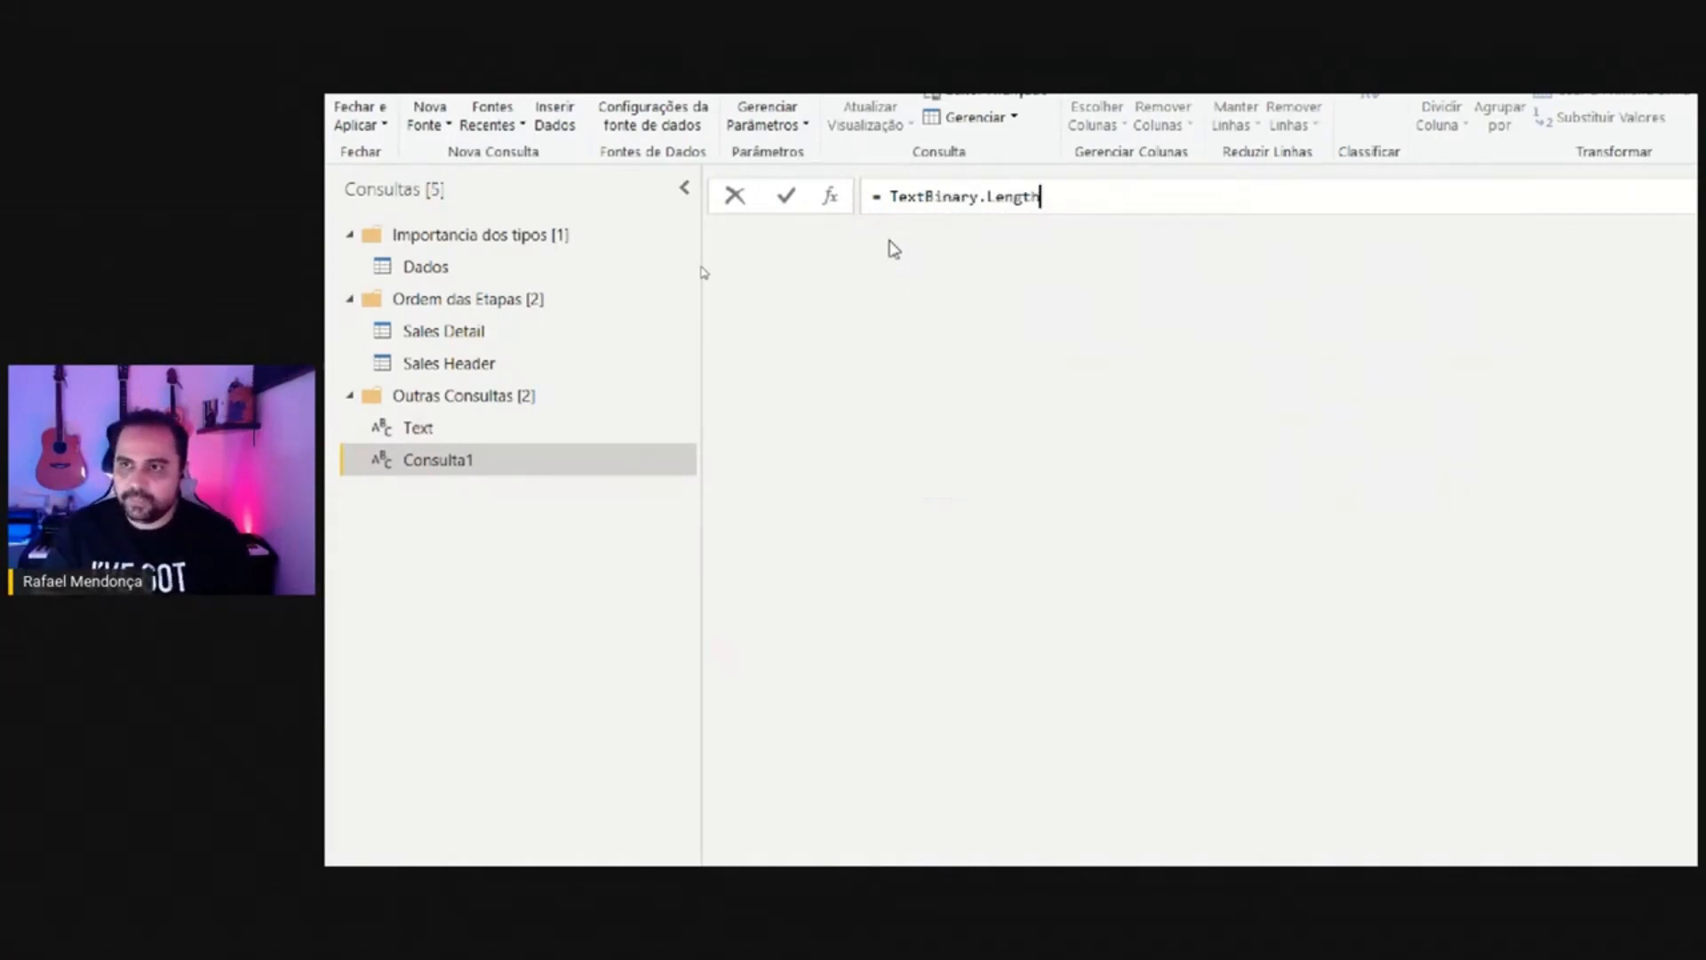
pyautogui.hotkey('ctrl', 'z')
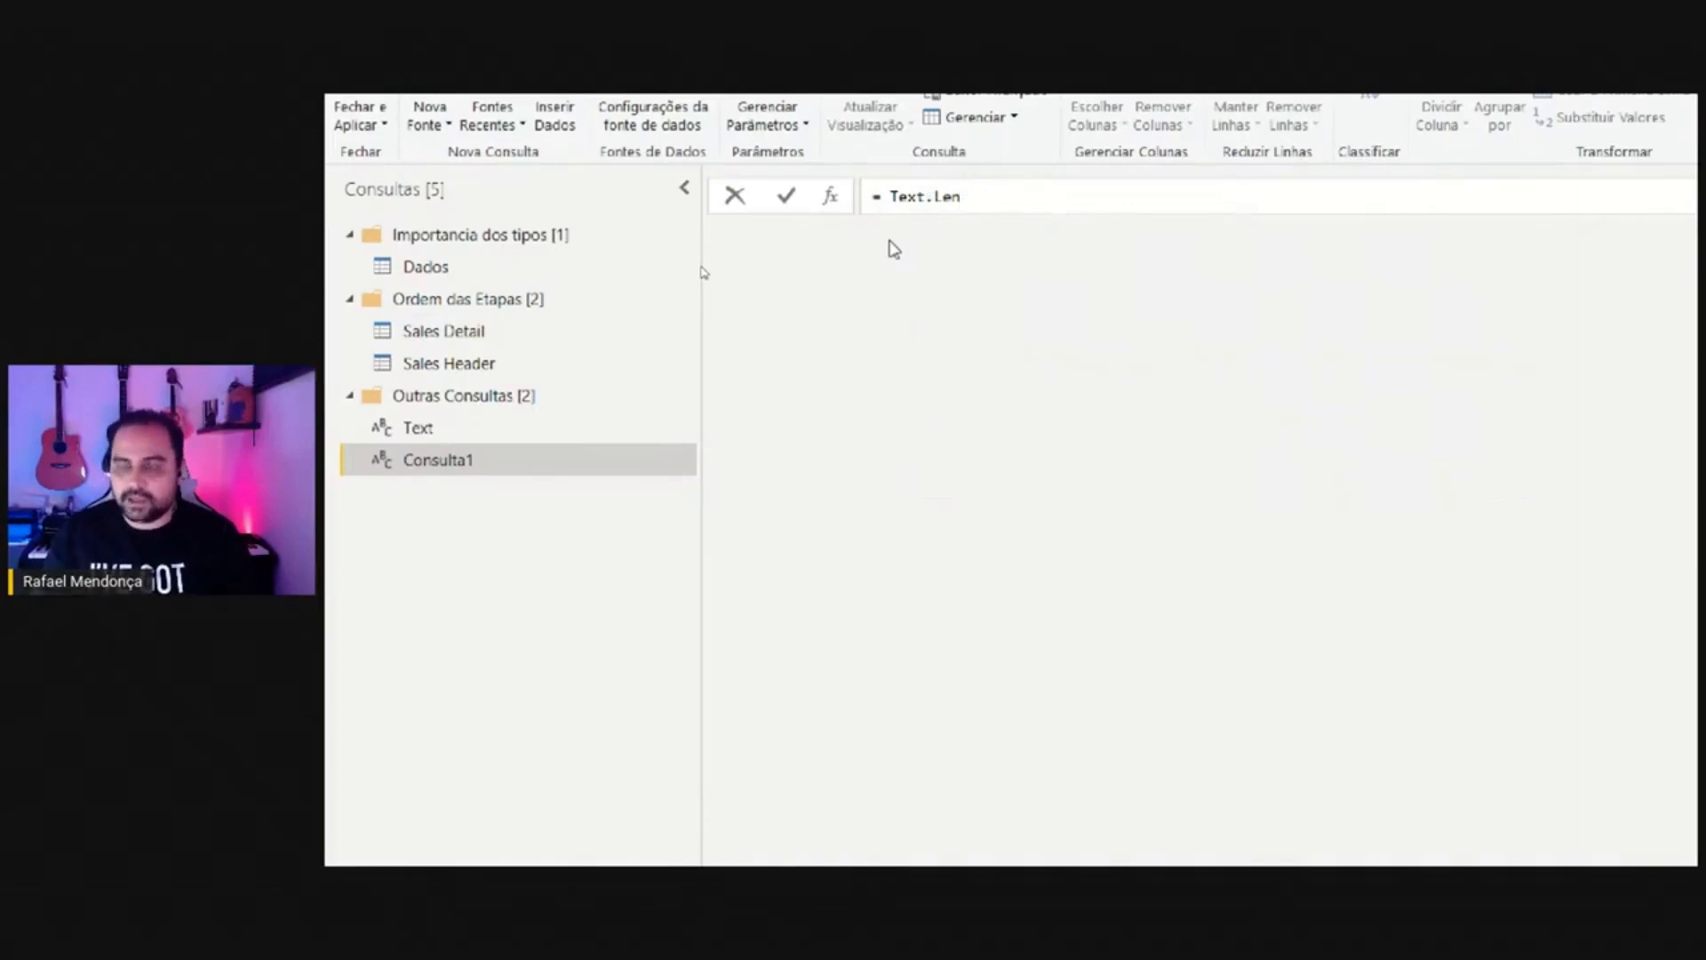
pyautogui.write('gth')
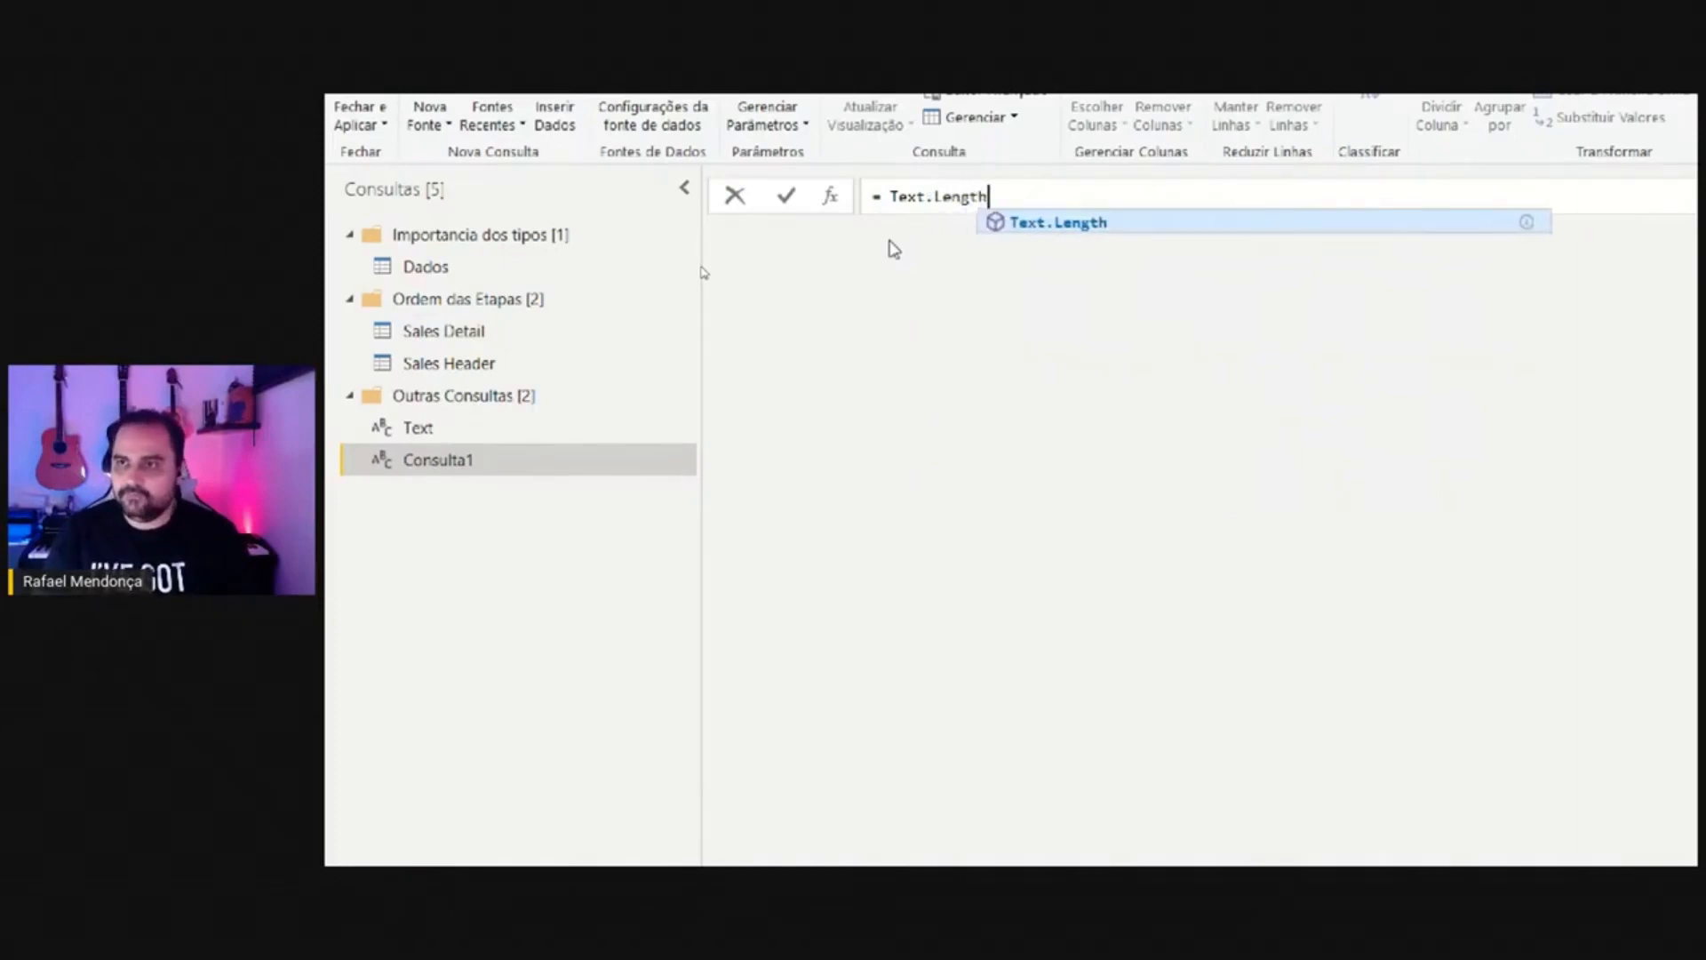
pyautogui.write('(')
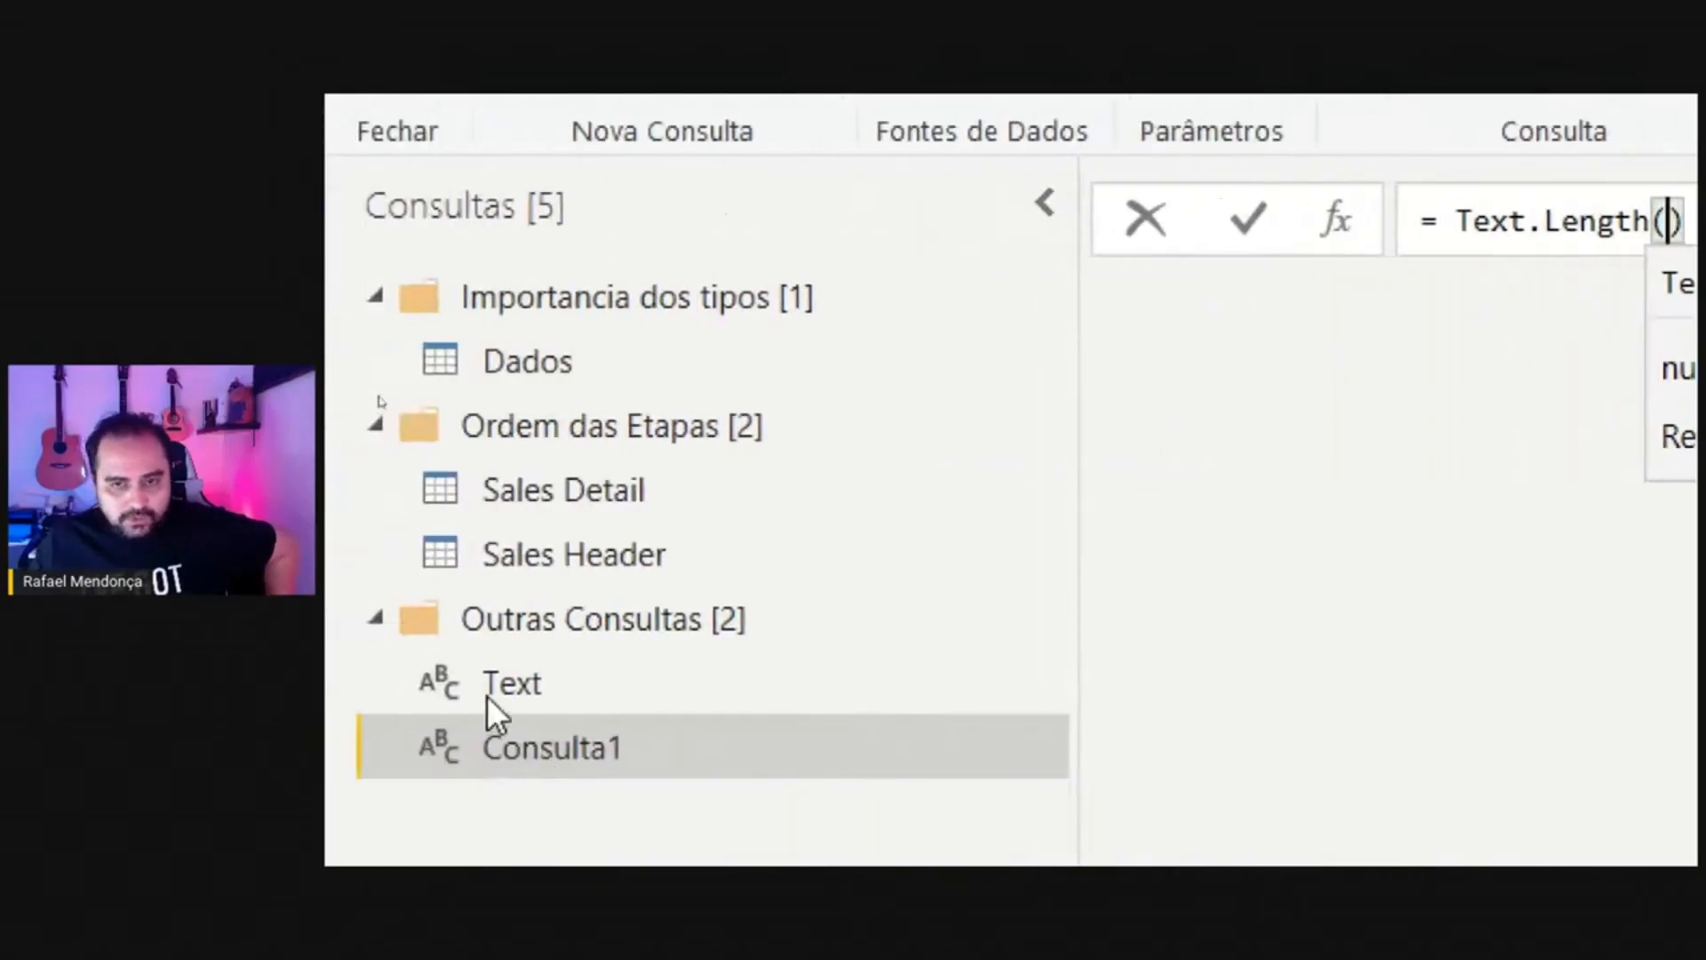
pyautogui.write('Tex')
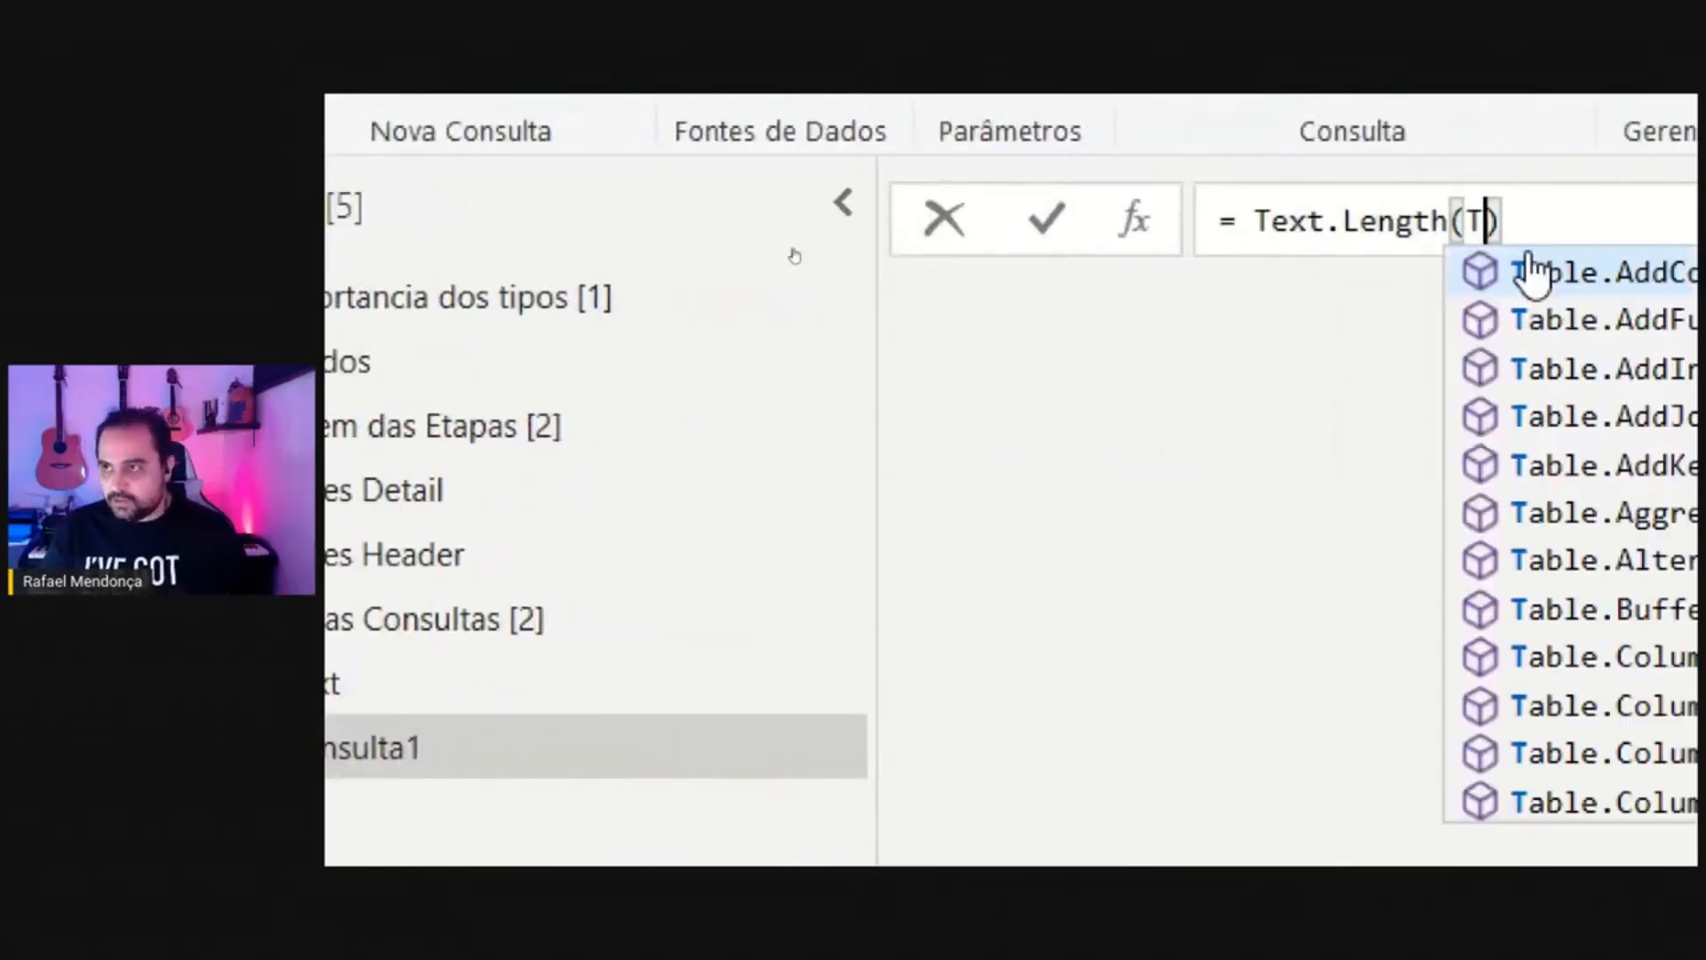
pyautogui.write('t')
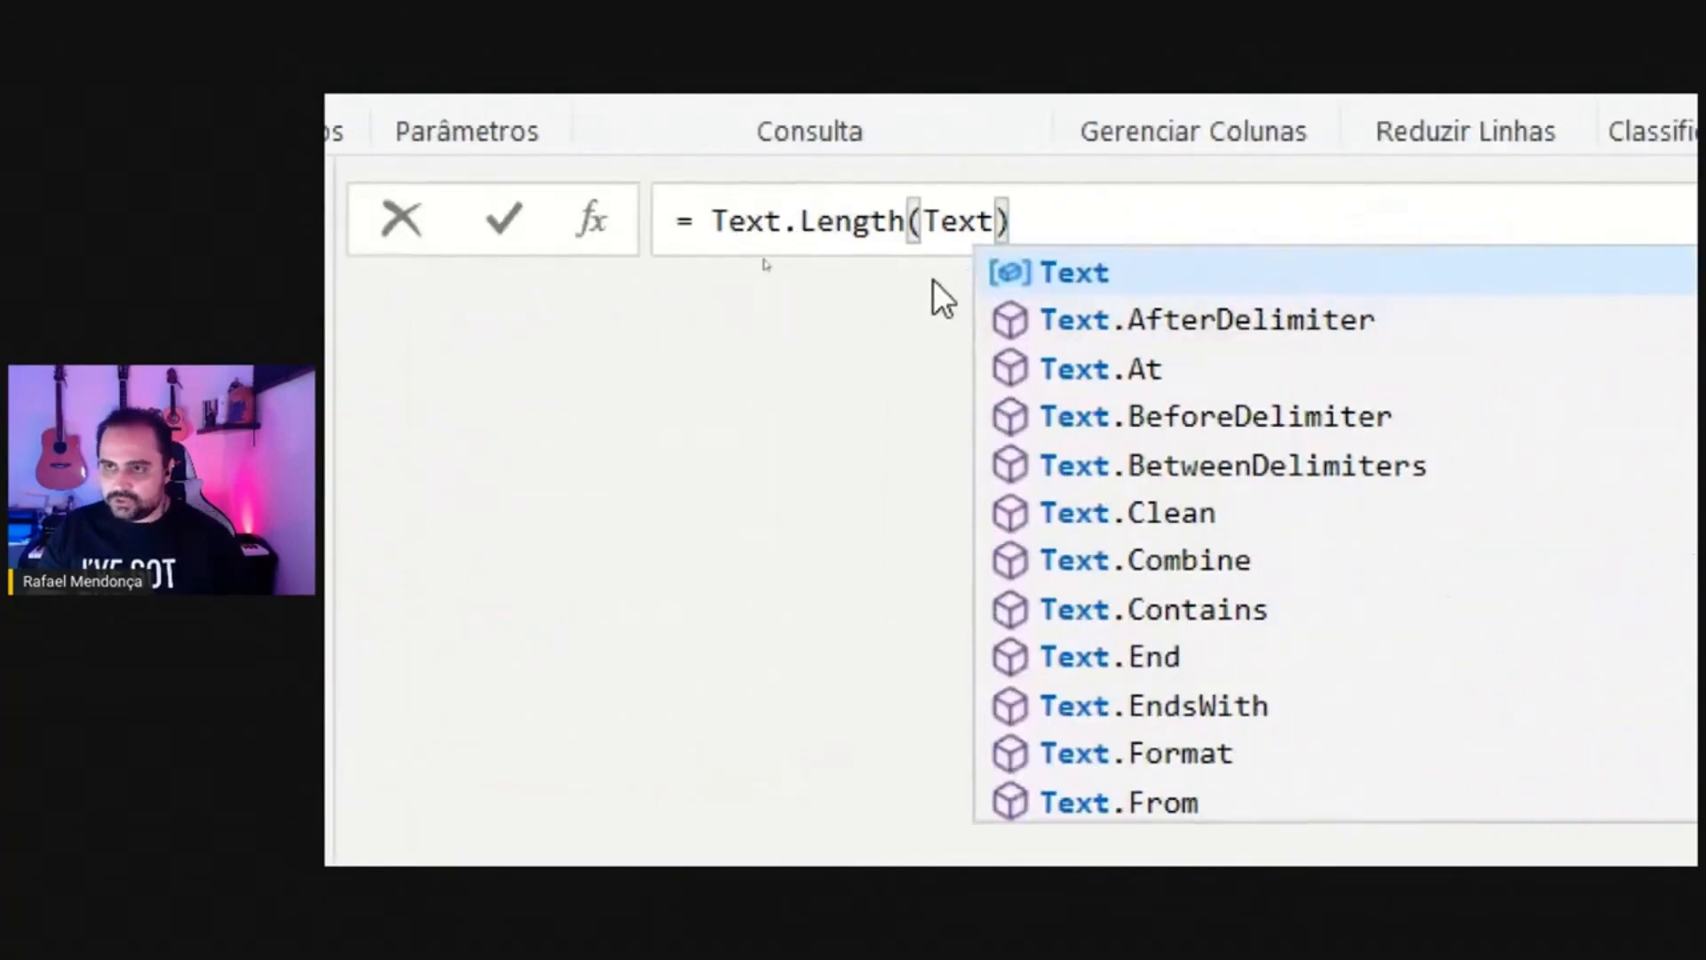
pyautogui.click(1031, 285)
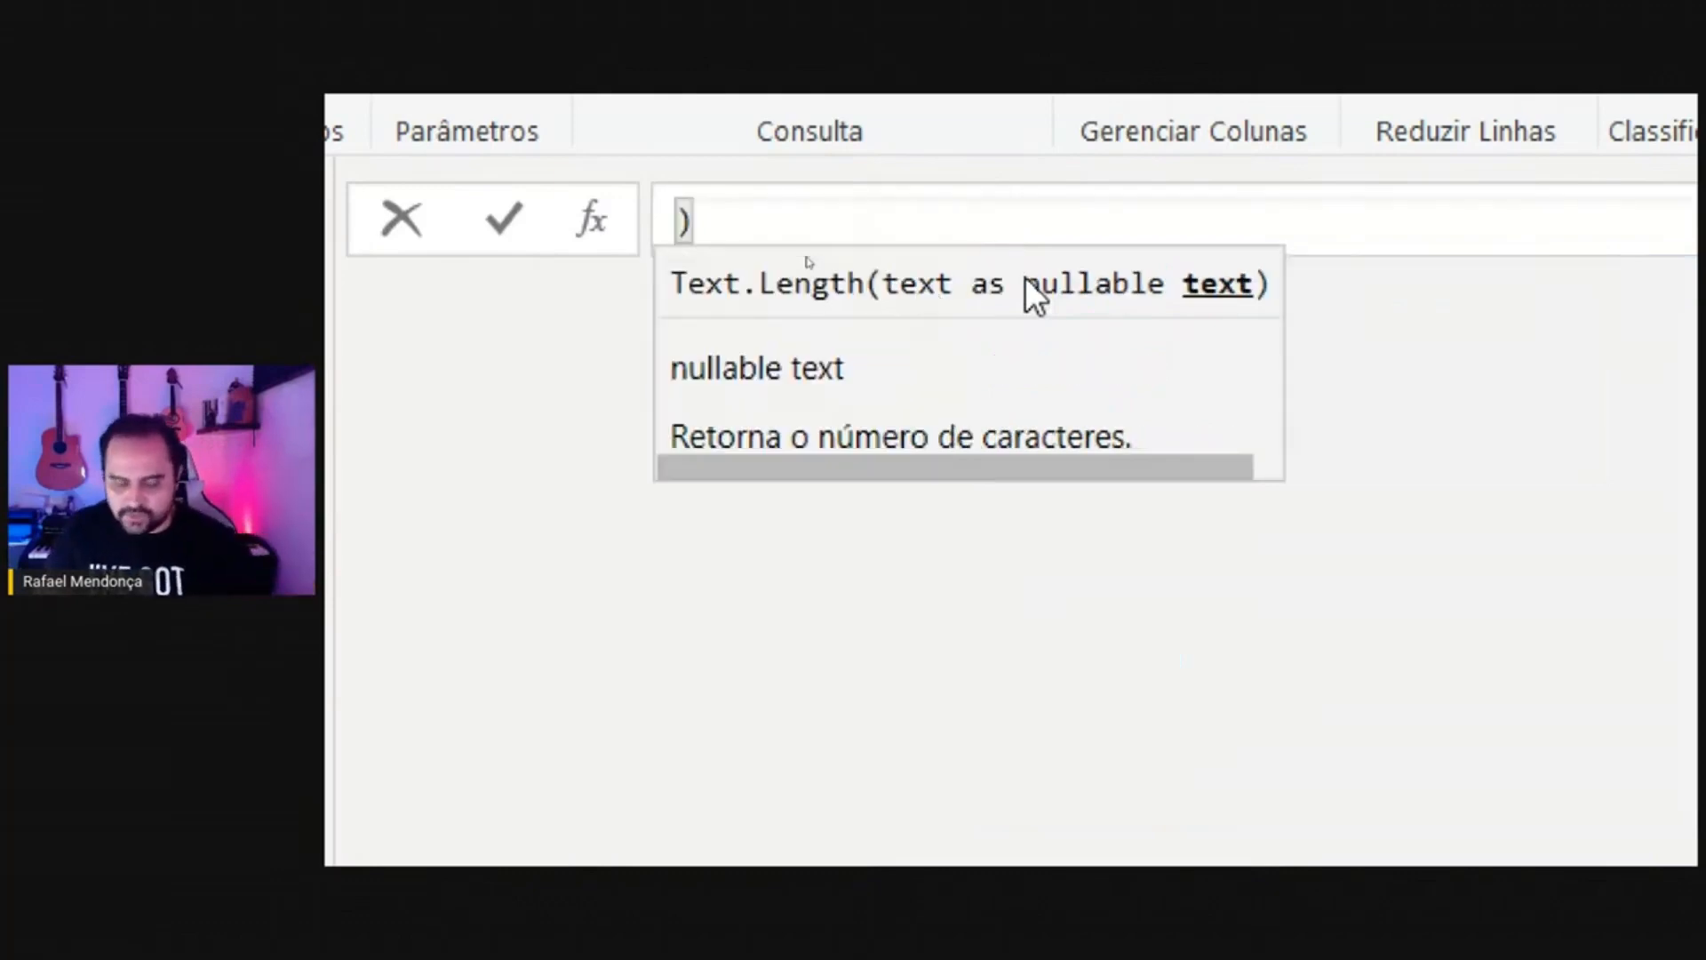
pyautogui.press('Return')
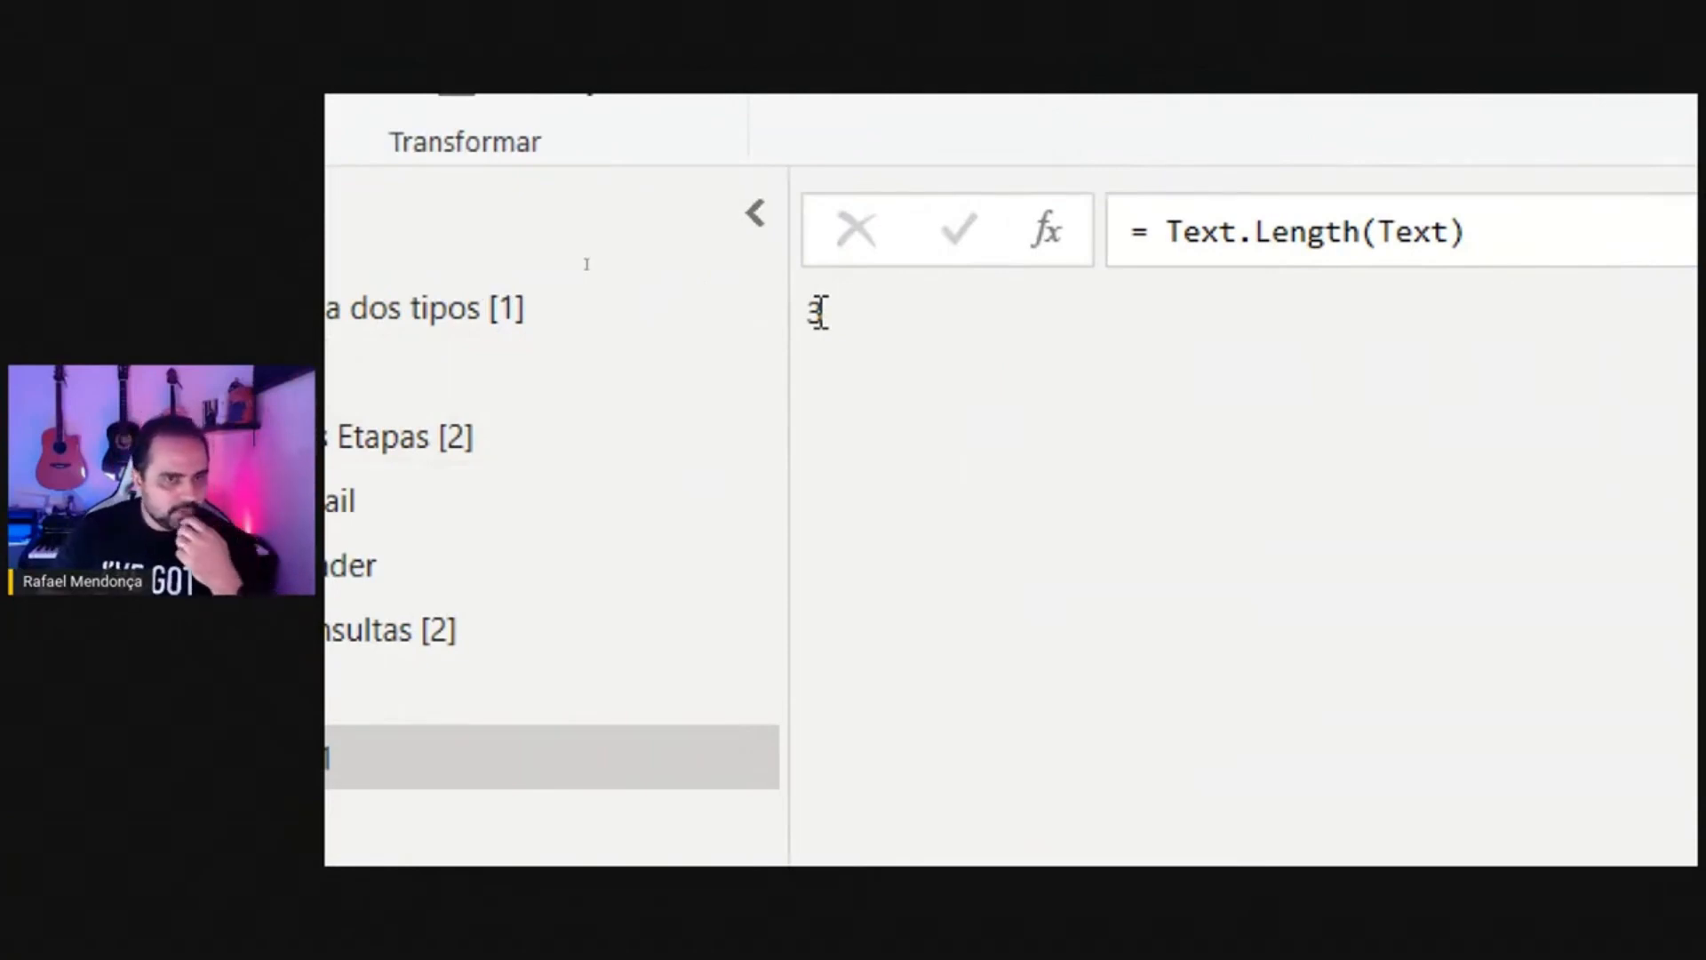
# Replace the Text.Length function with Text.Combine in the query's formula.
pyautogui.doubleClick(1322, 233)
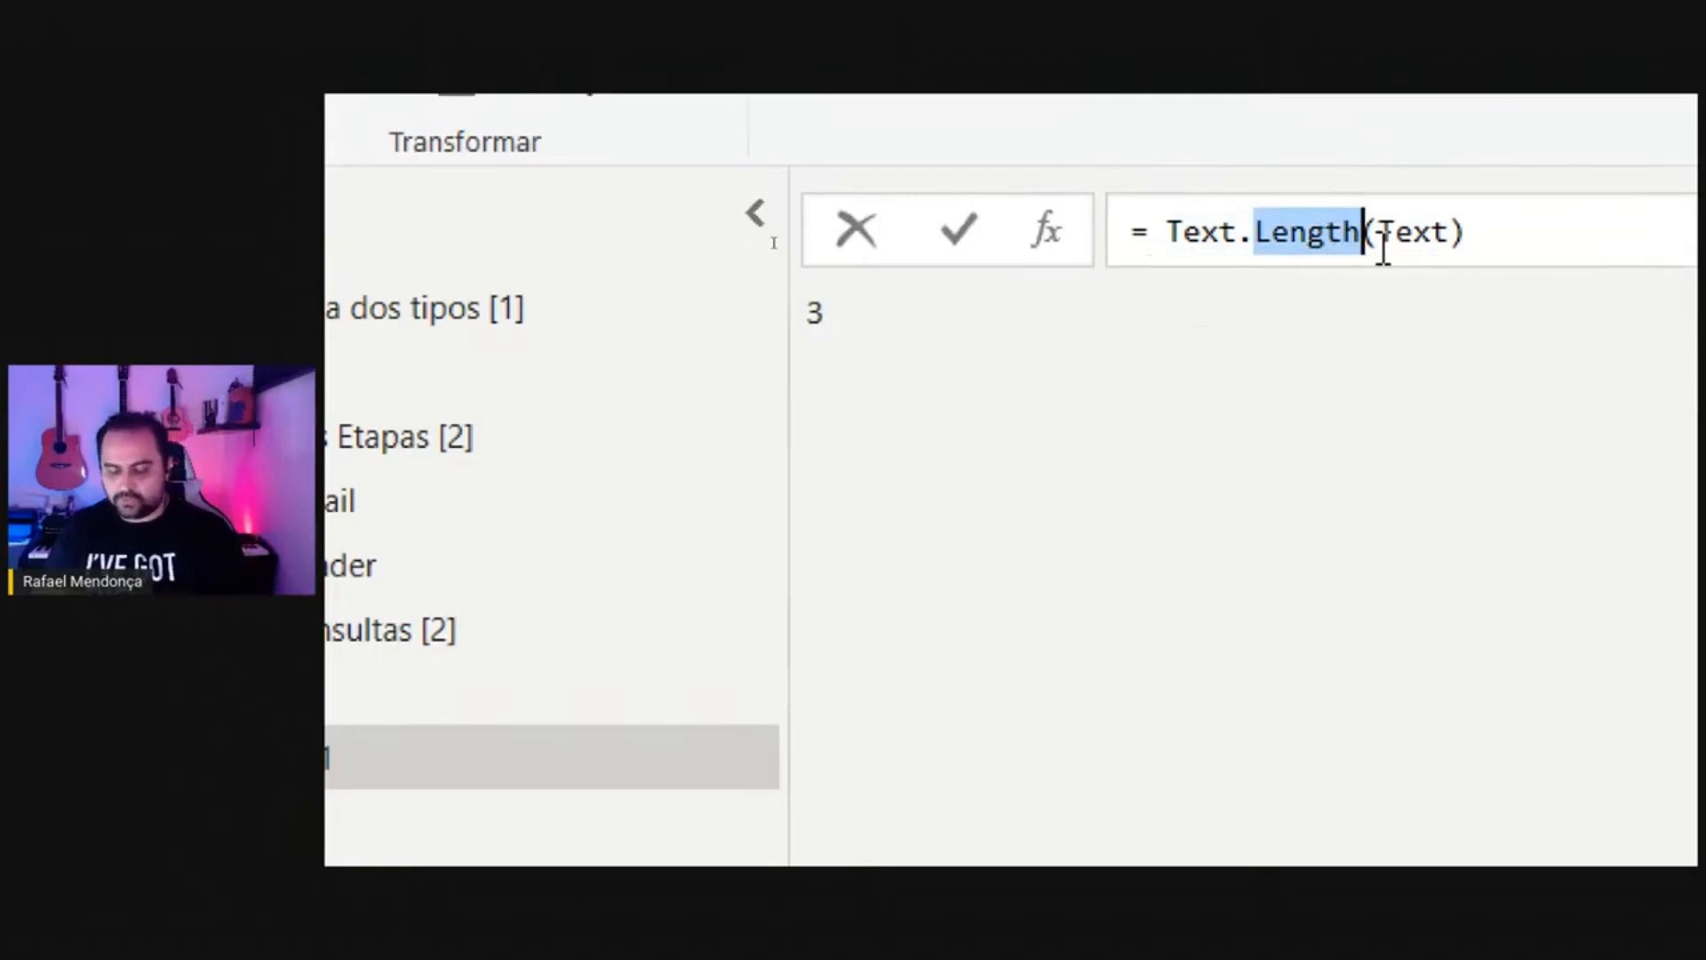
pyautogui.press('BackSpace')
pyautogui.press('BackSpace')
pyautogui.write('.')
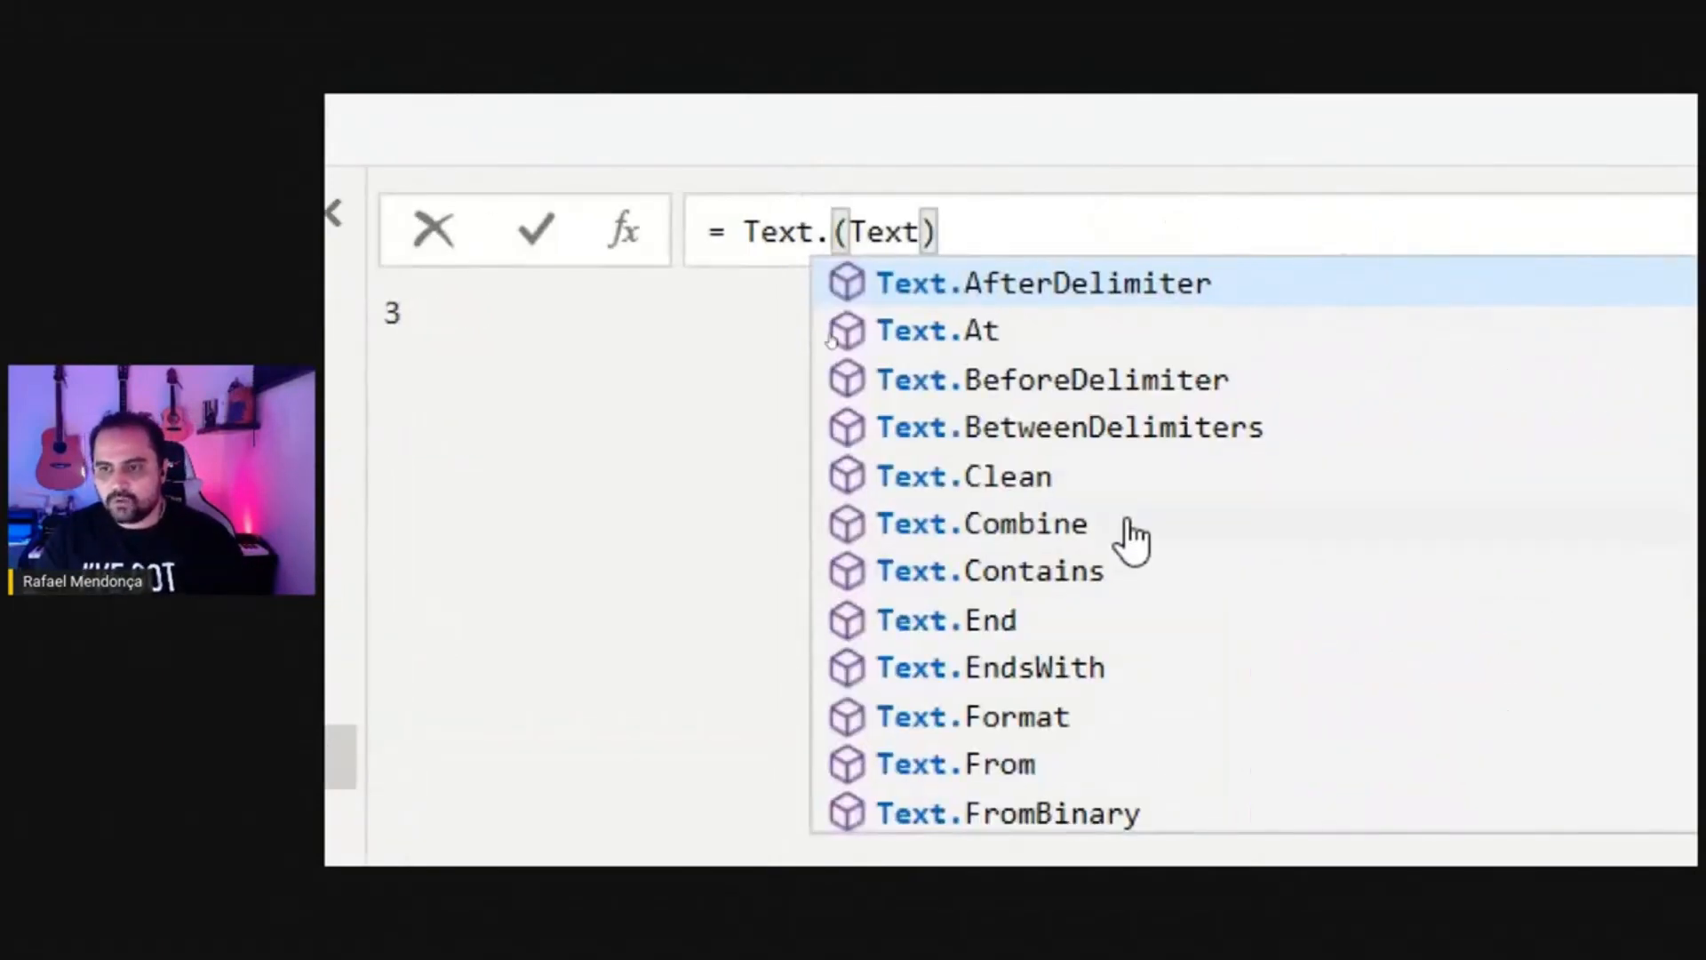
pyautogui.click(1133, 534)
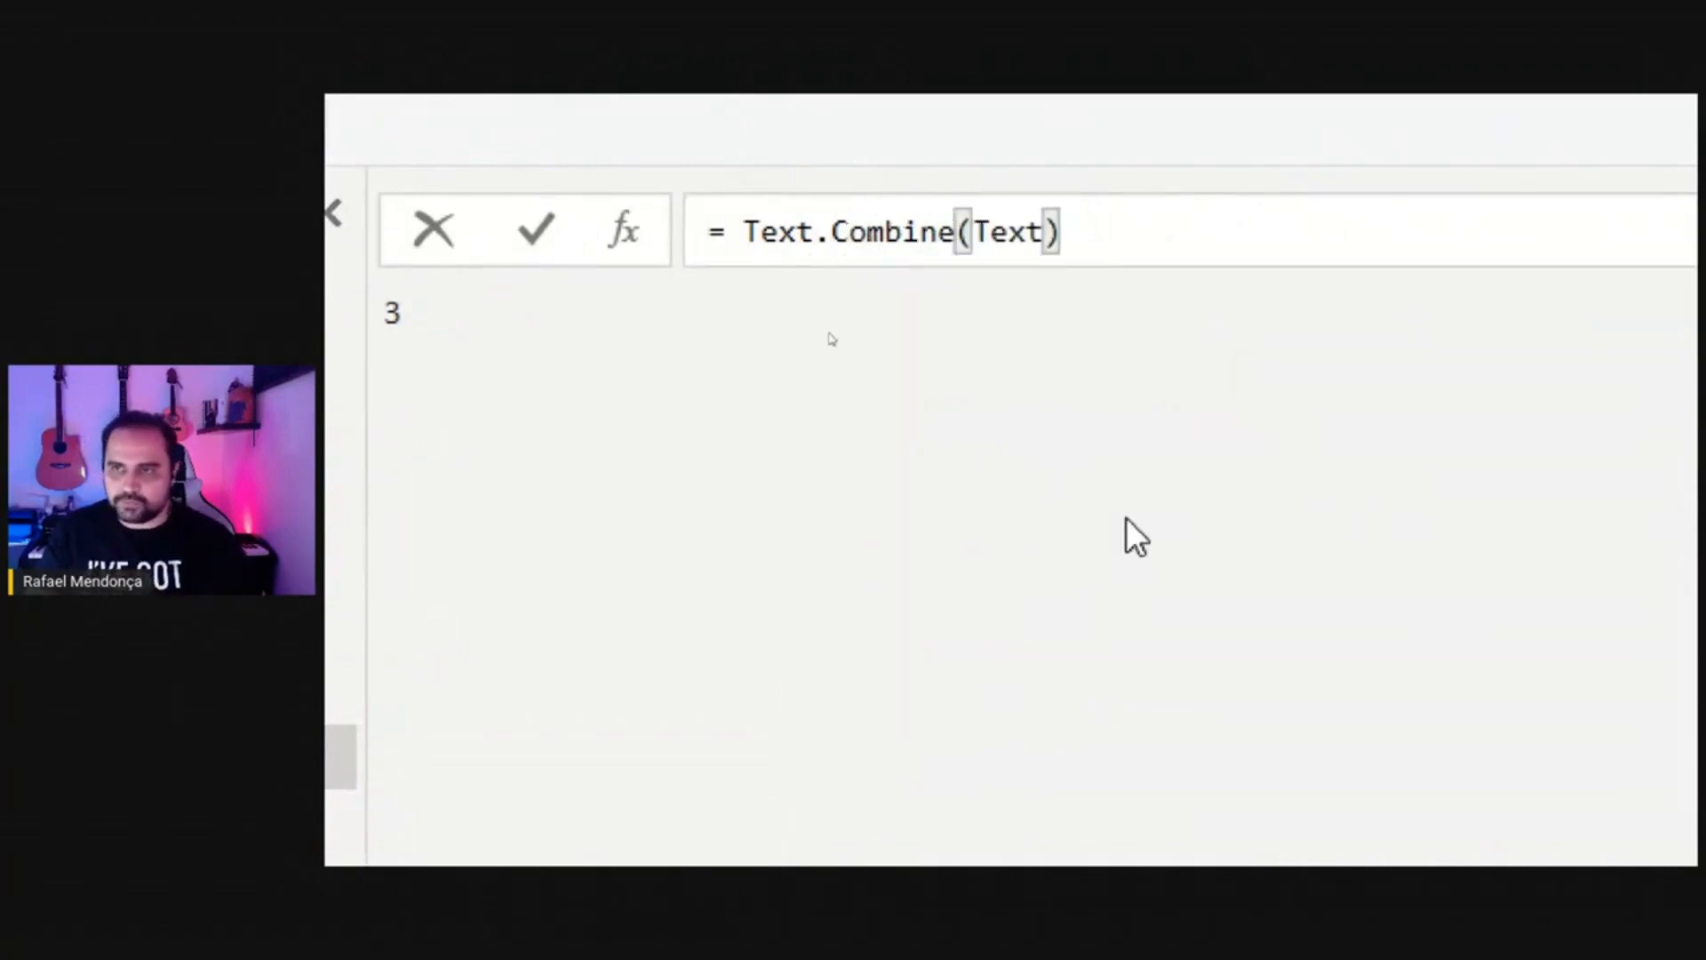
# Replace the Text argument of Text.Combine with an empty list {} in the formula.
pyautogui.press('Right')
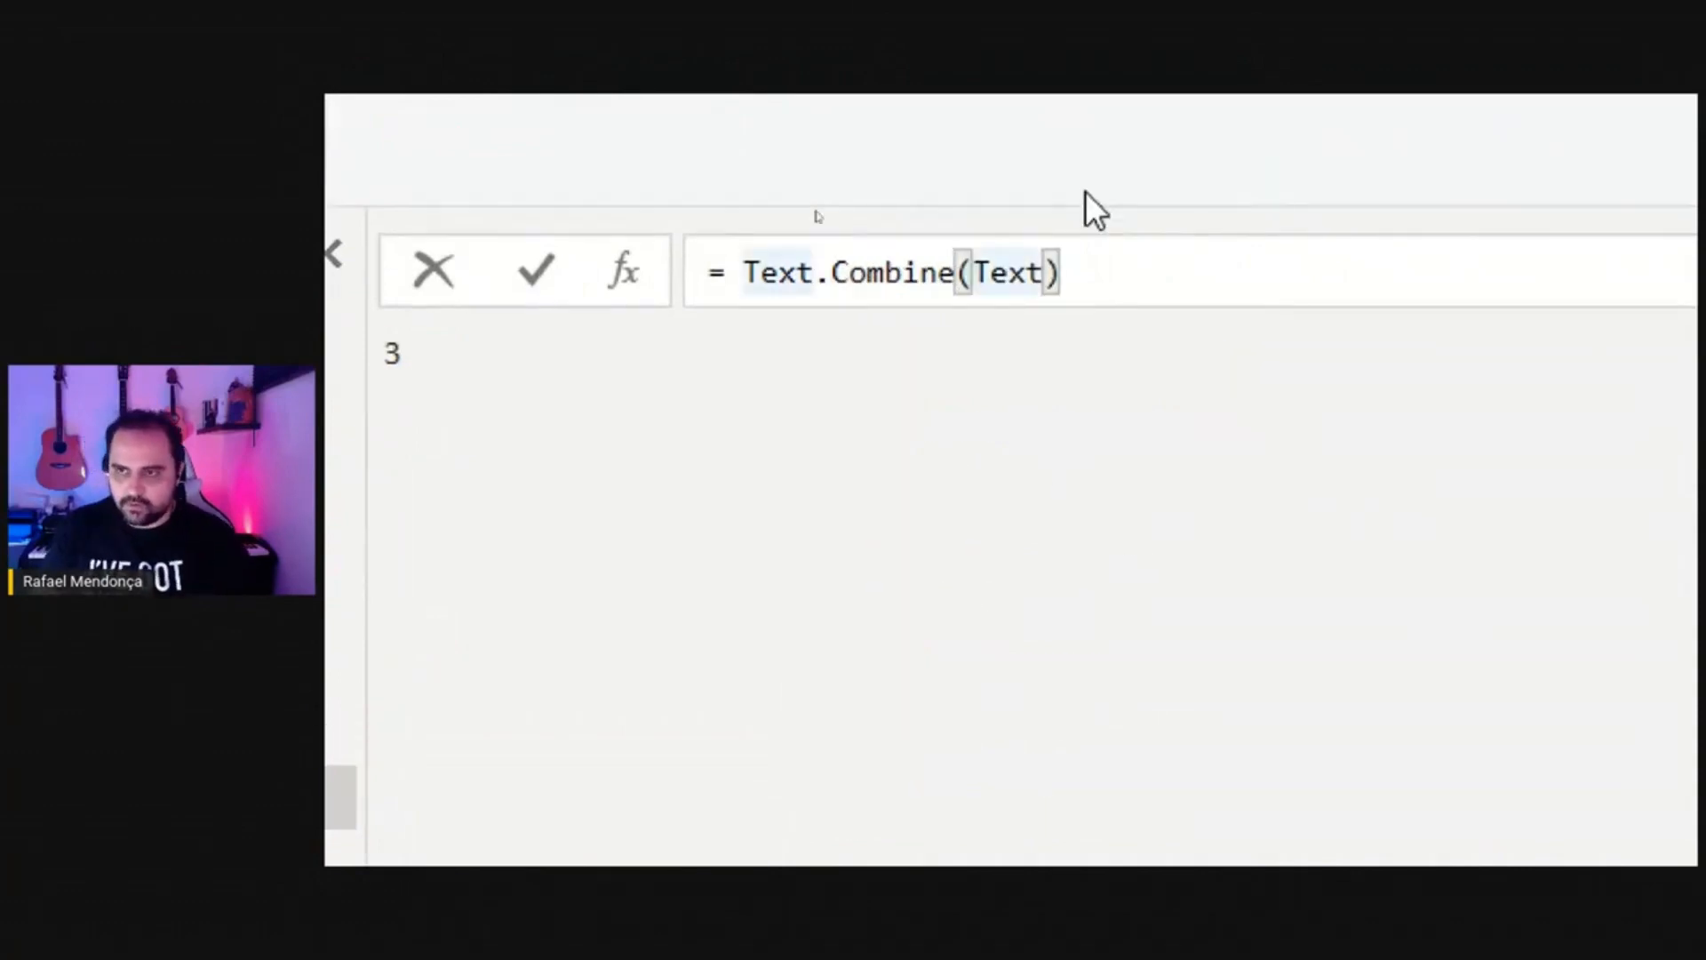
pyautogui.hotkey('shift', 'Right')
pyautogui.hotkey('shift', 'Right')
pyautogui.hotkey('shift', 'Right')
pyautogui.press('Delete')
pyautogui.press('Delete')
pyautogui.press('BackSpace')
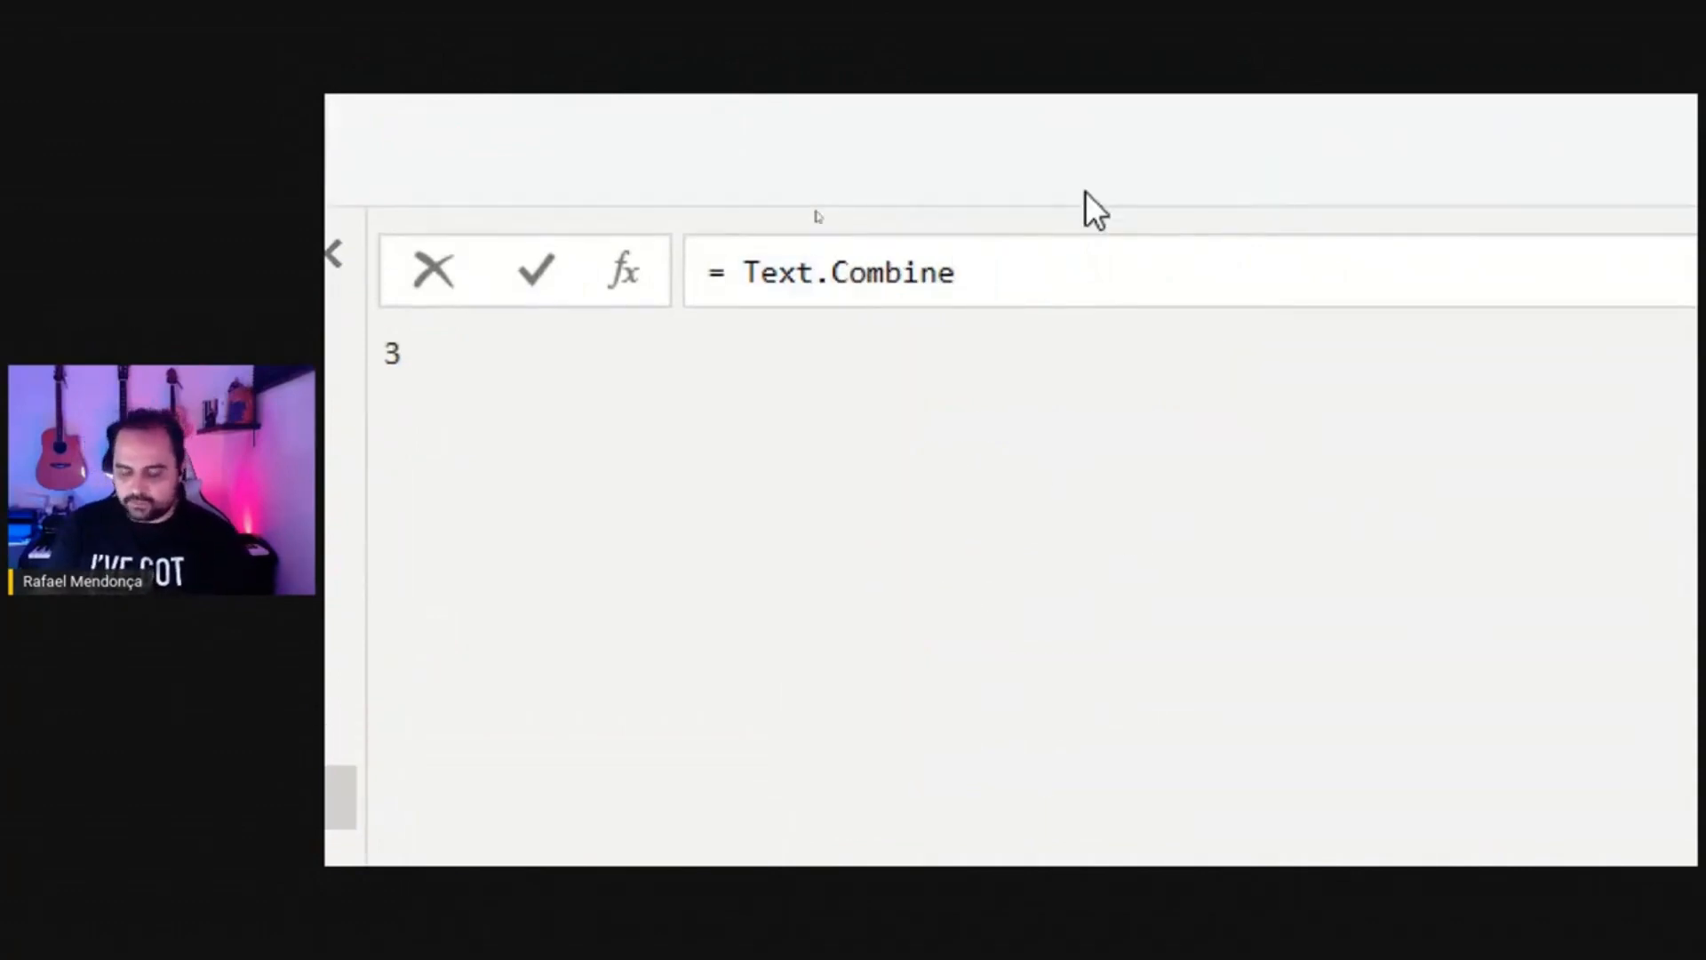
pyautogui.write('(')
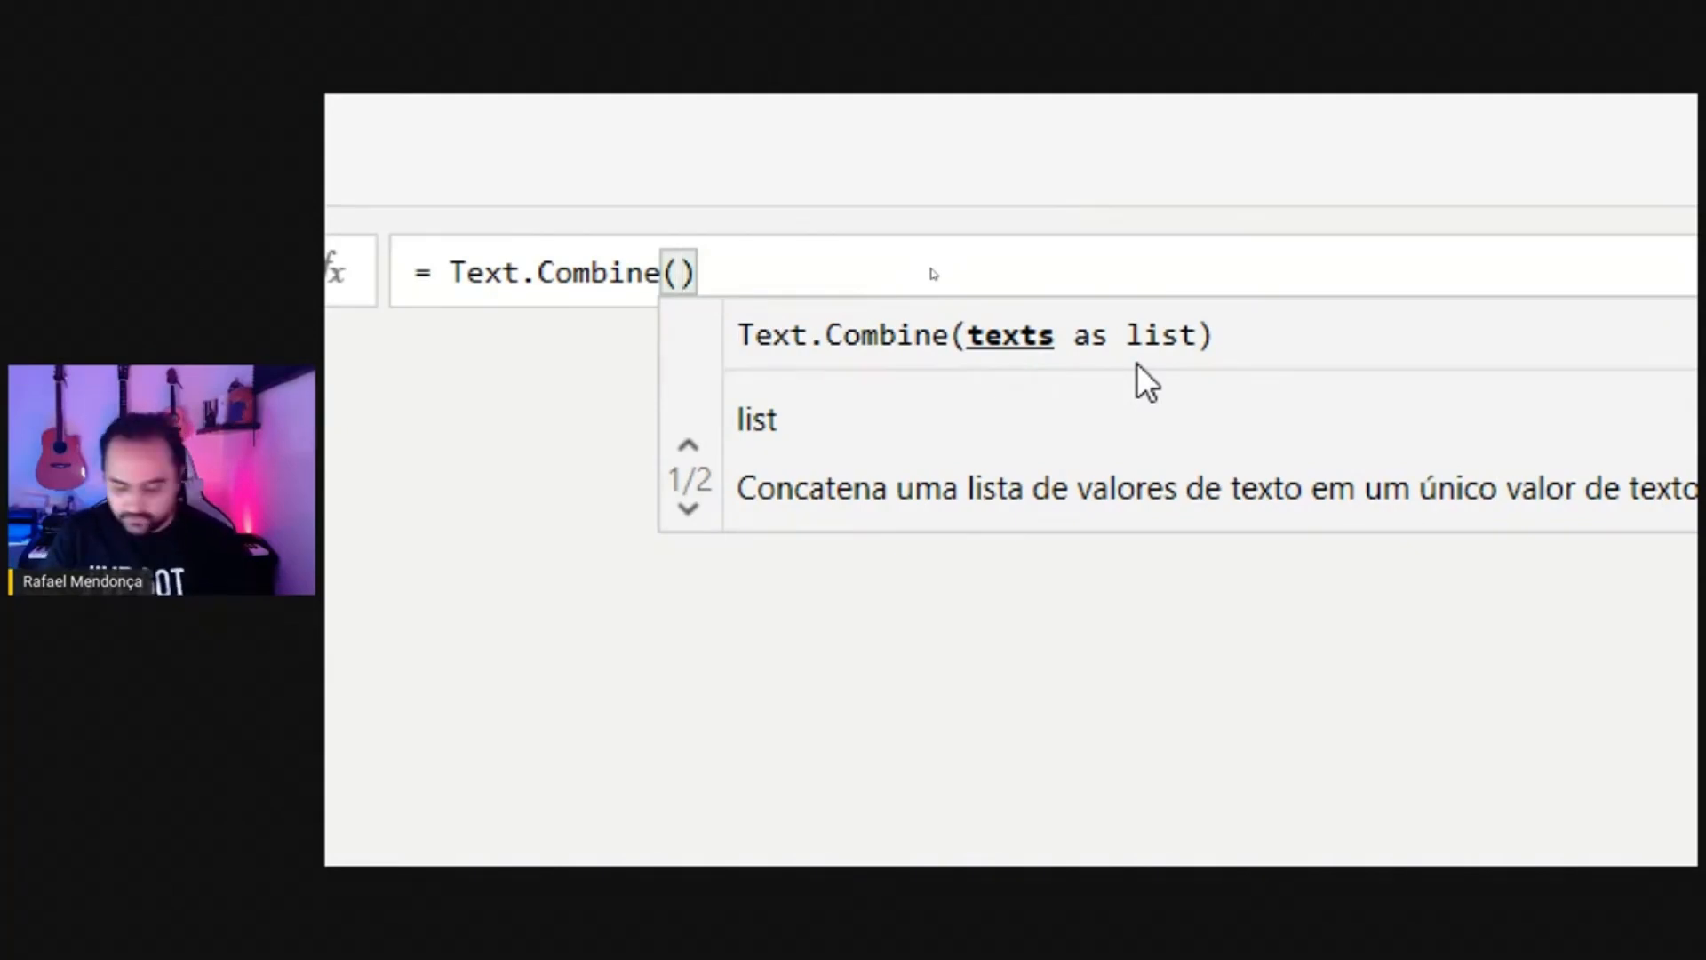
pyautogui.write('{}')
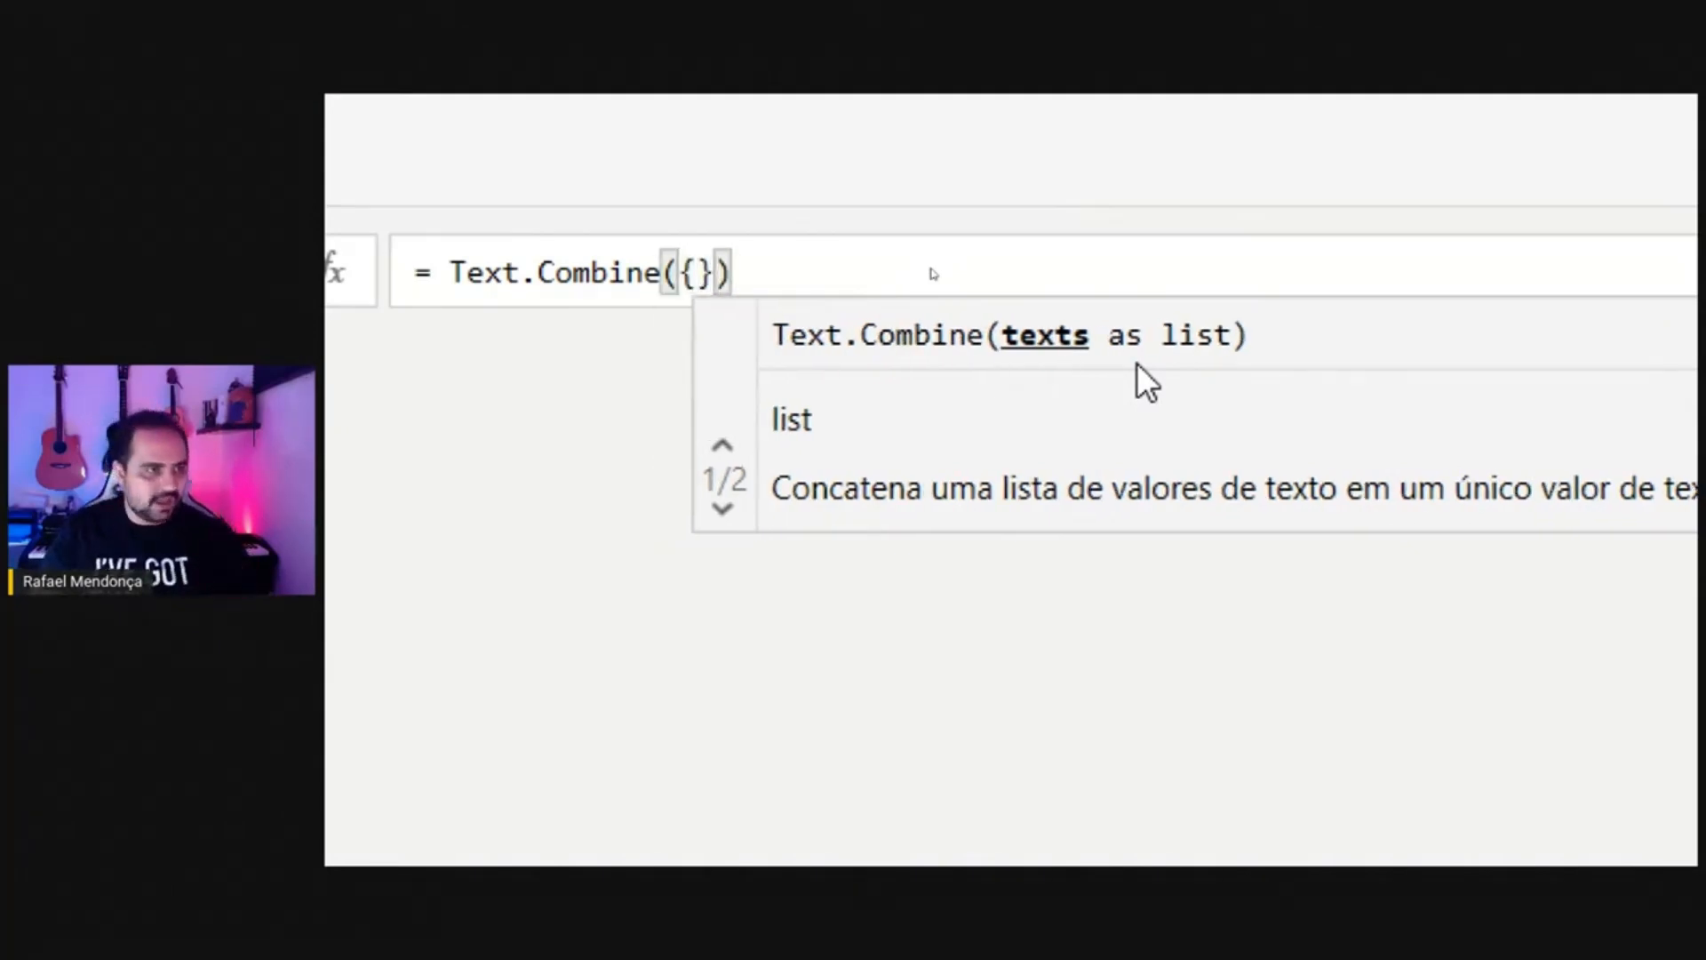
pyautogui.press('Left')
pyautogui.press('Left')
pyautogui.press('Right')
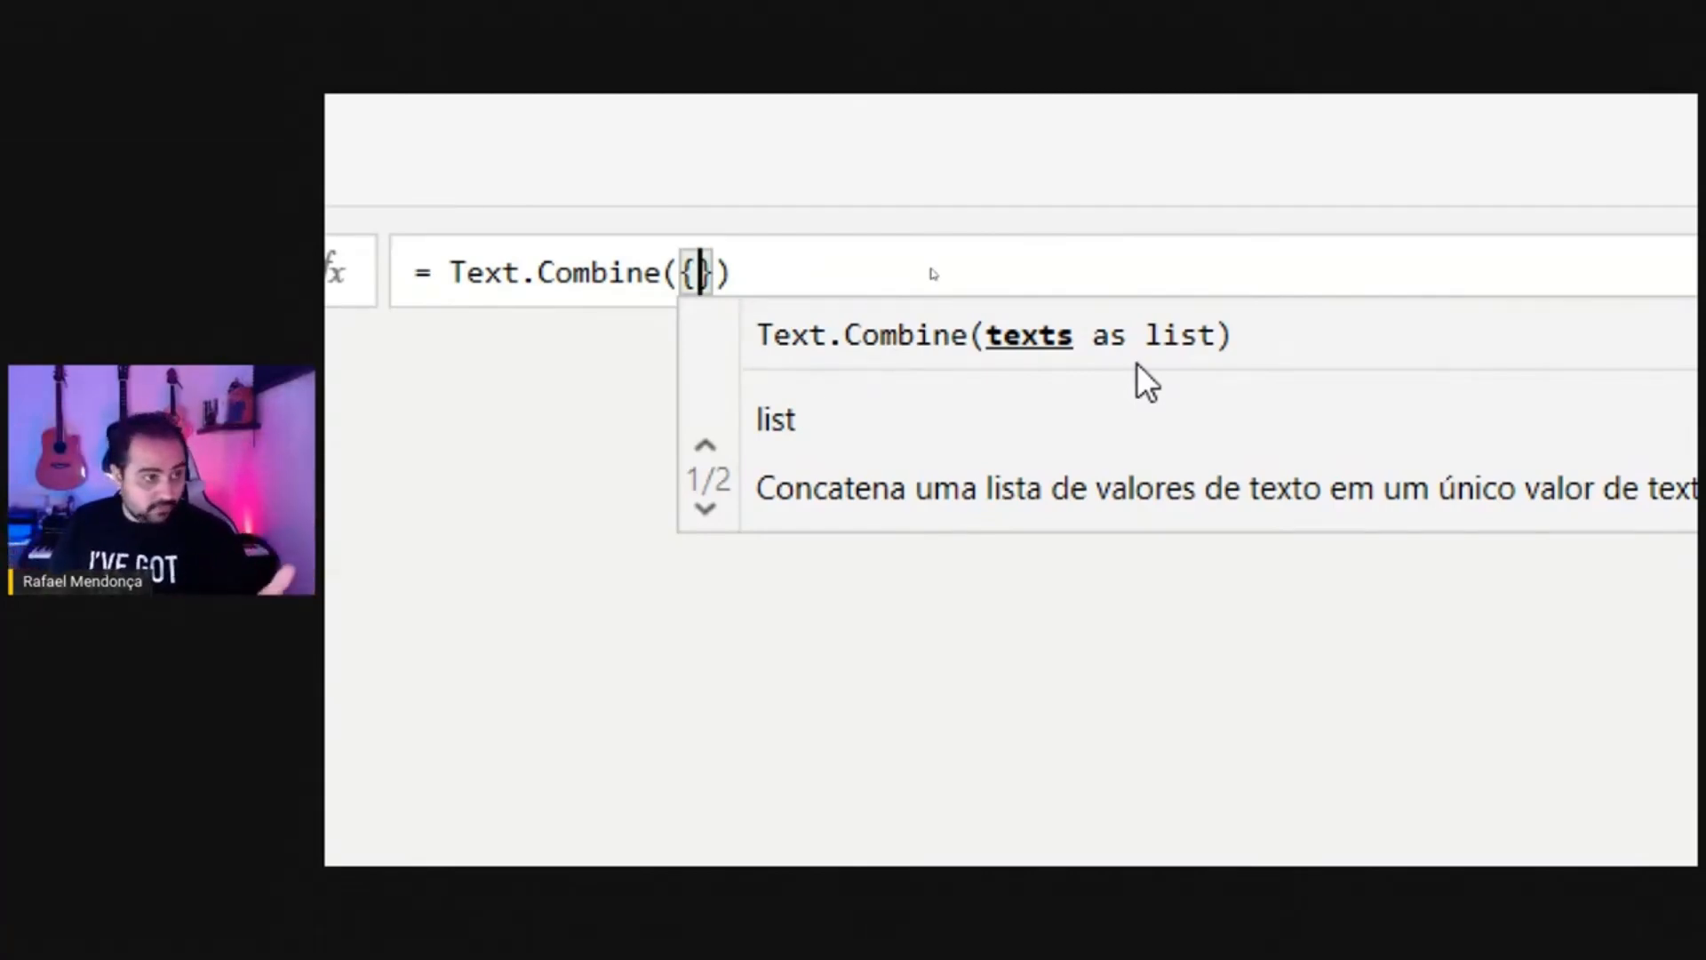
# Fill the list with the Text query and the string "Qualquer", and apply = Text.Combine({Text, "Qualquer"}).
pyautogui.write('Te')
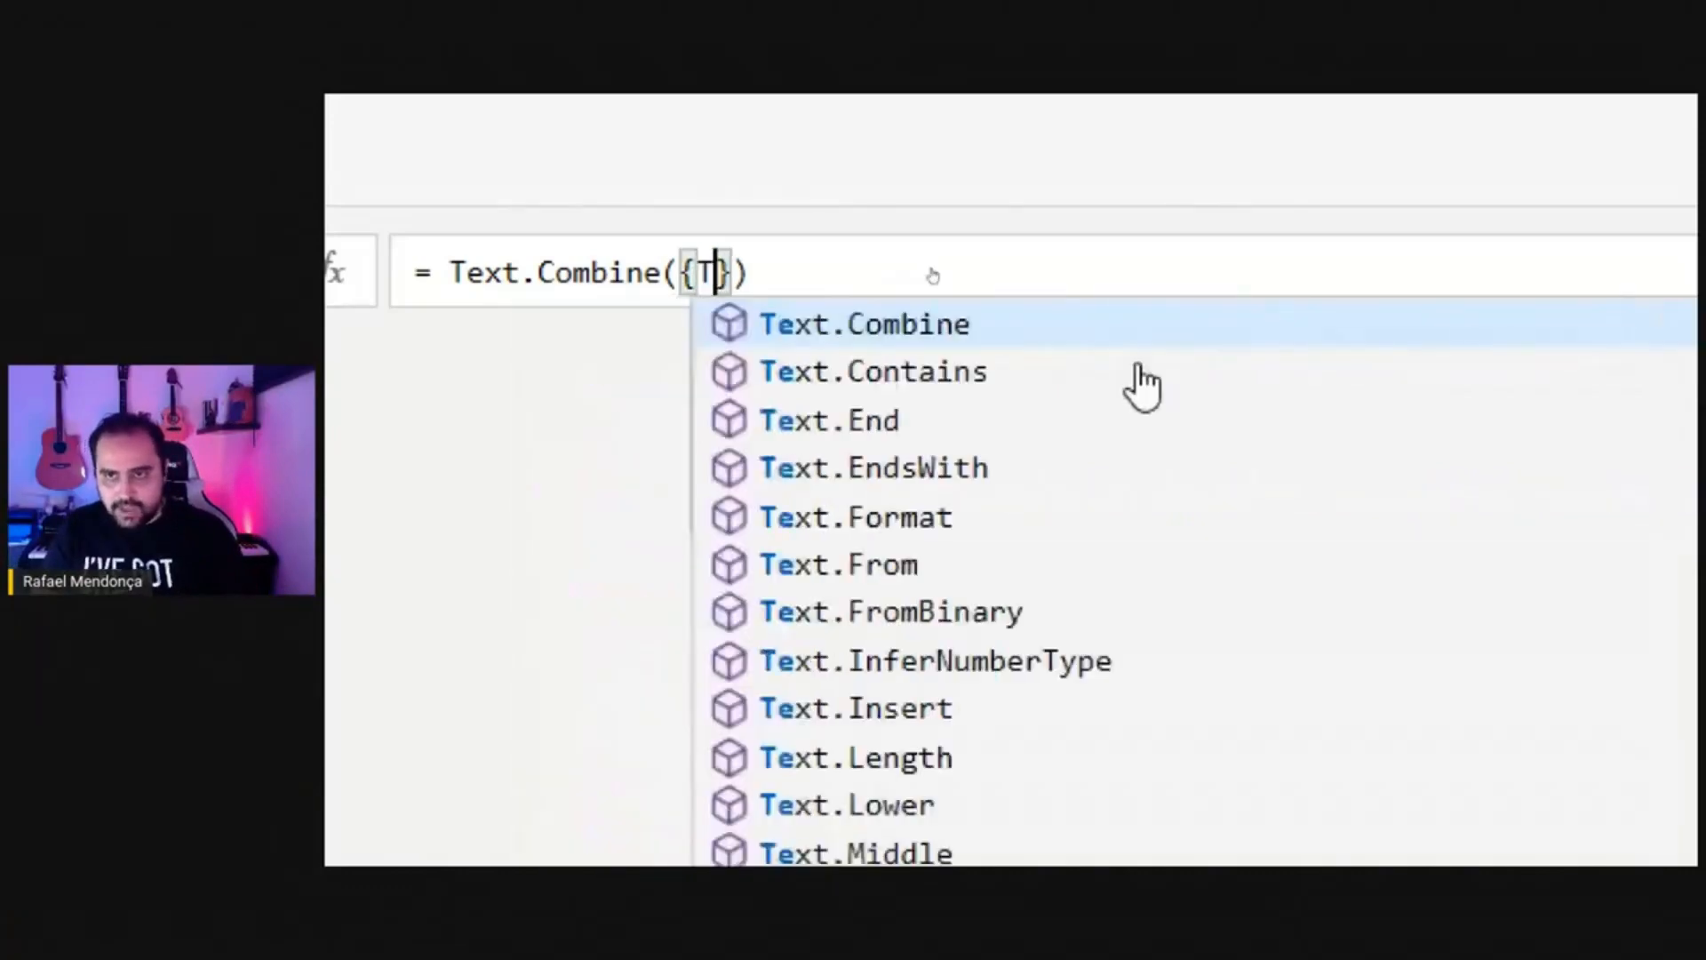
pyautogui.write('xt')
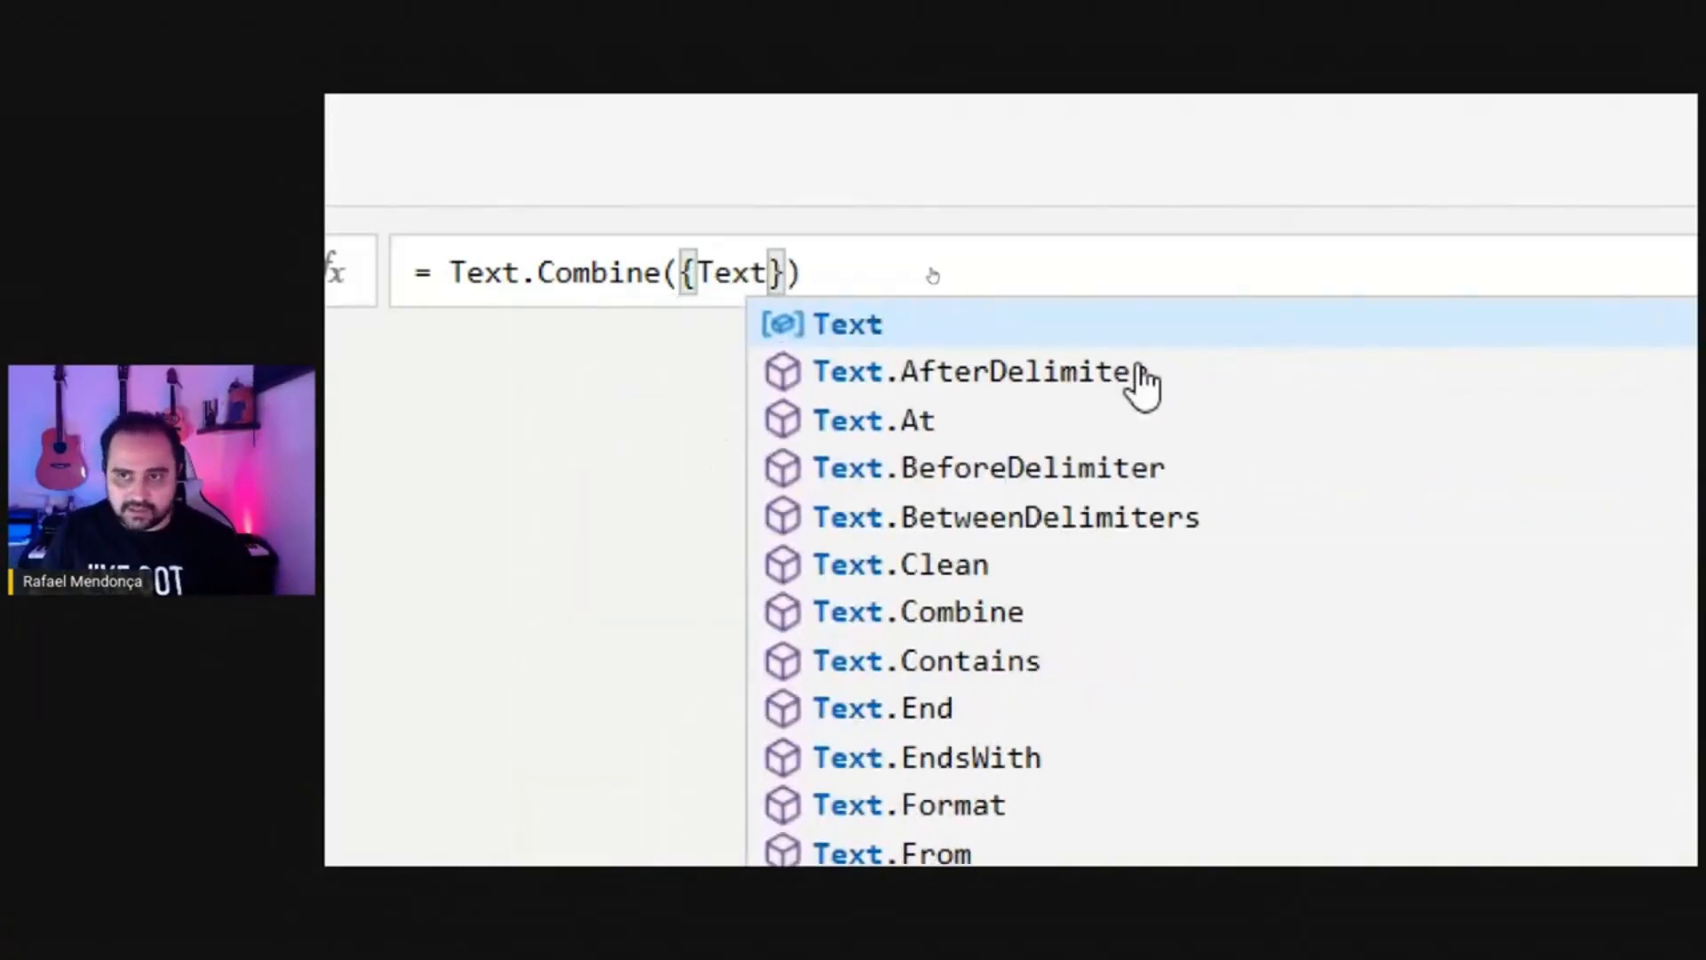
pyautogui.click(851, 338)
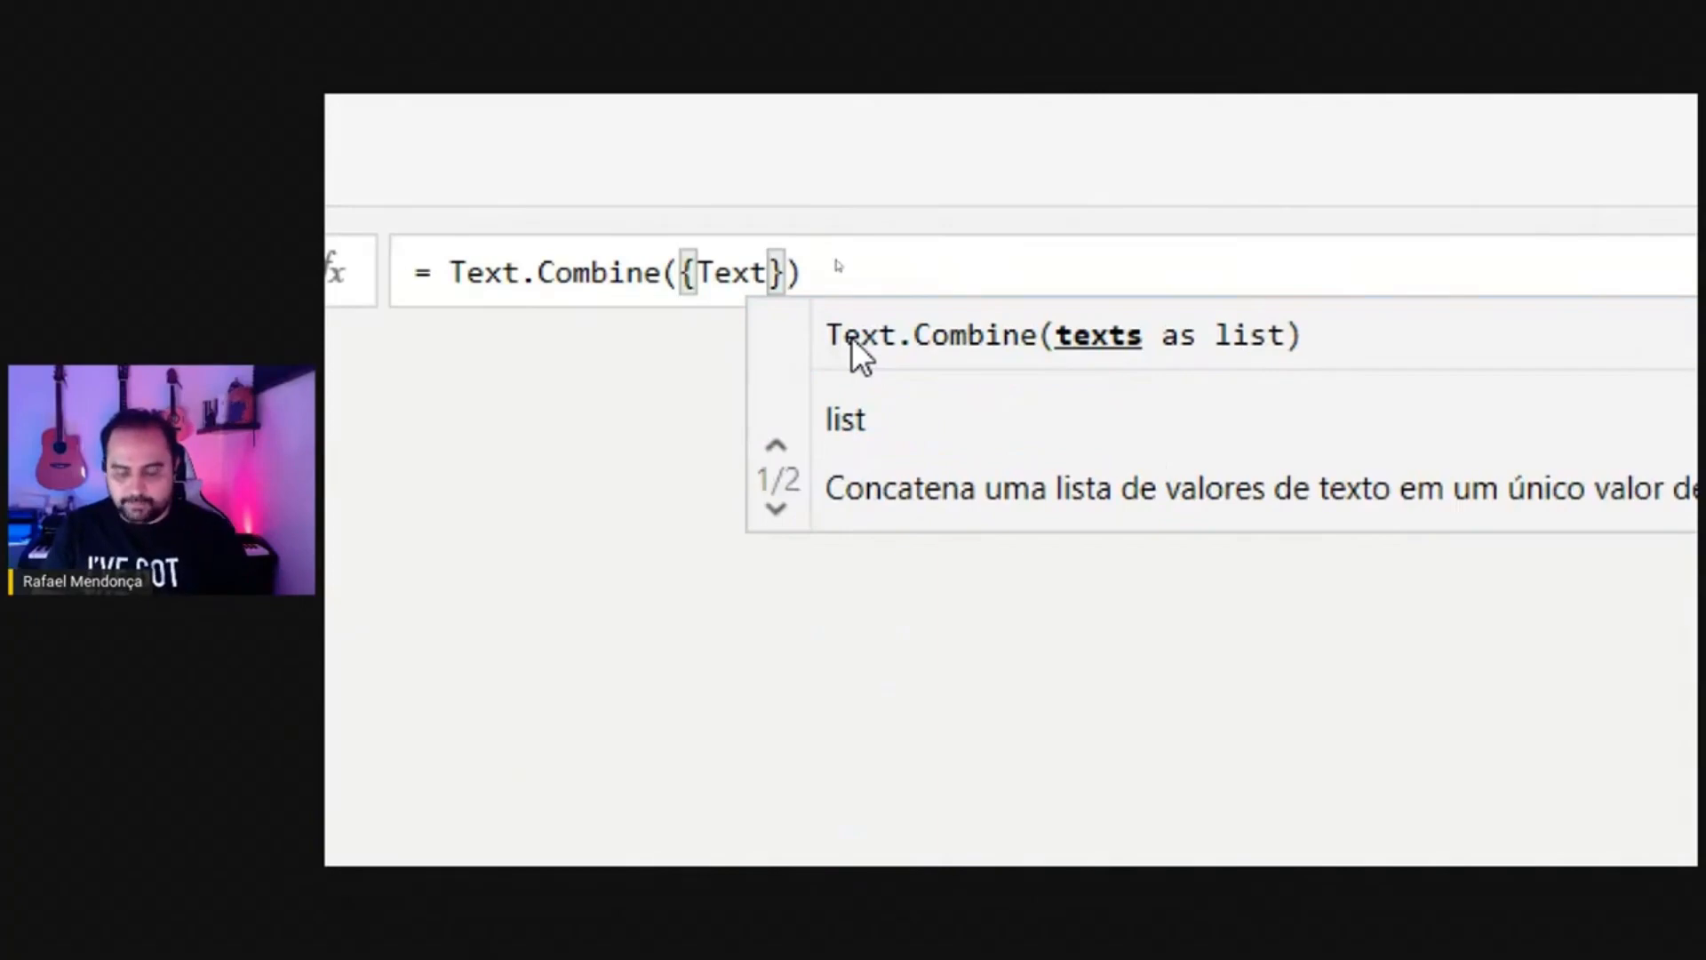
pyautogui.write(', "')
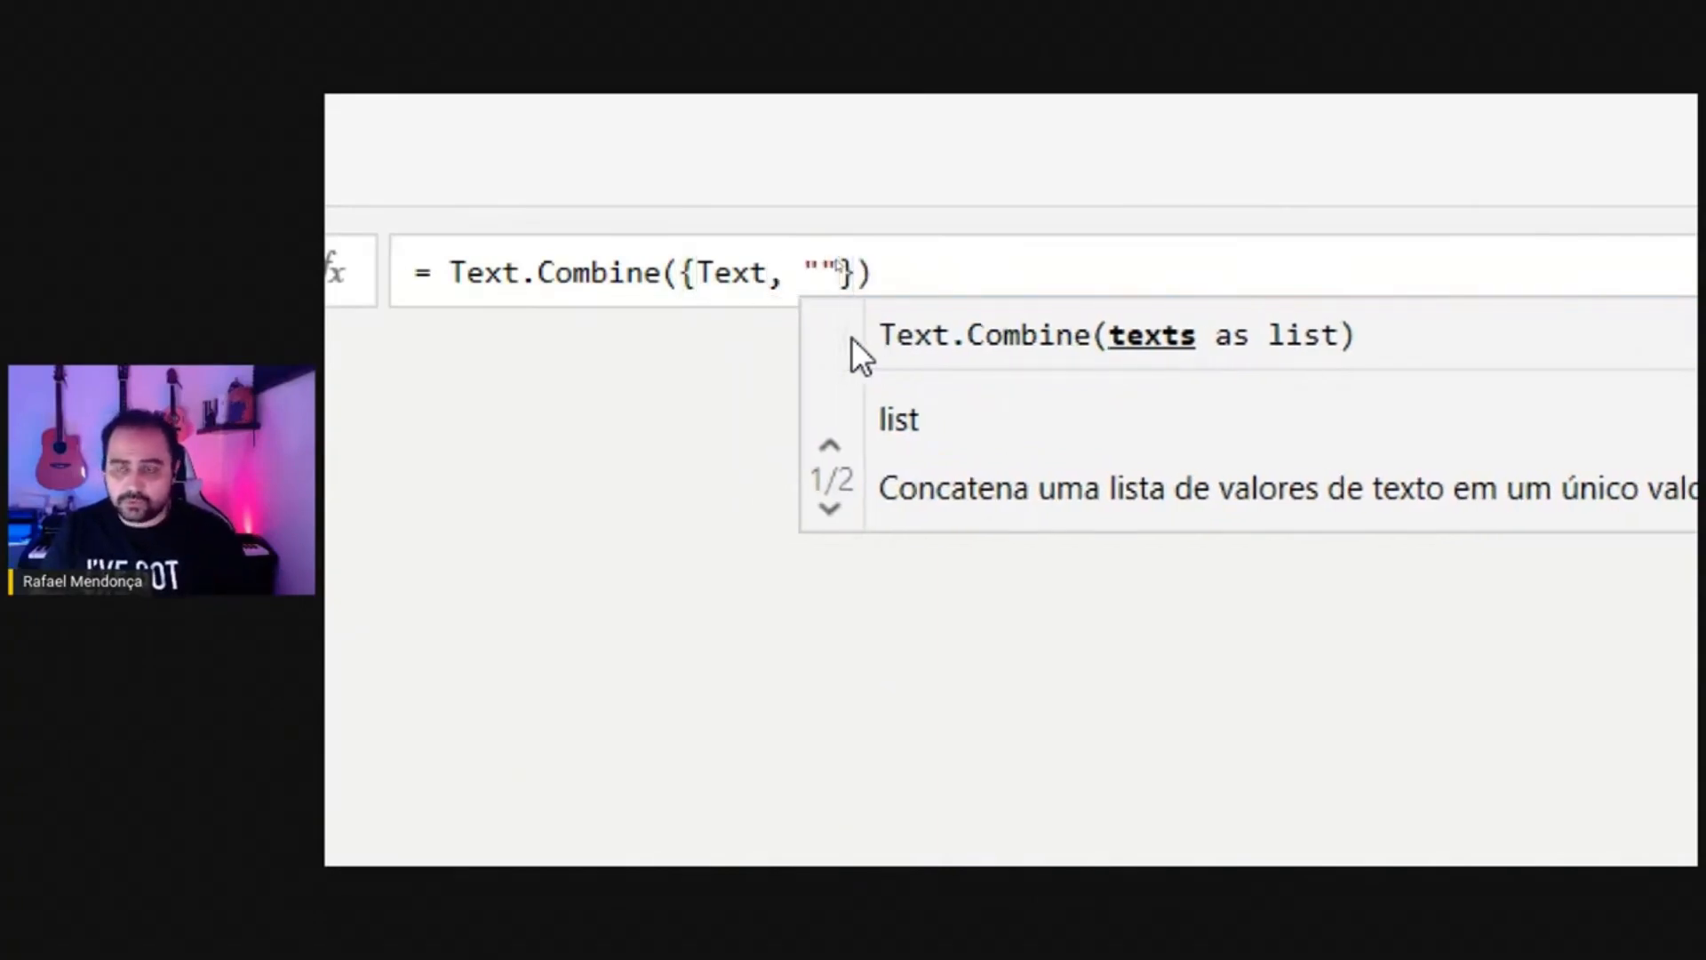
pyautogui.write('Qualquer')
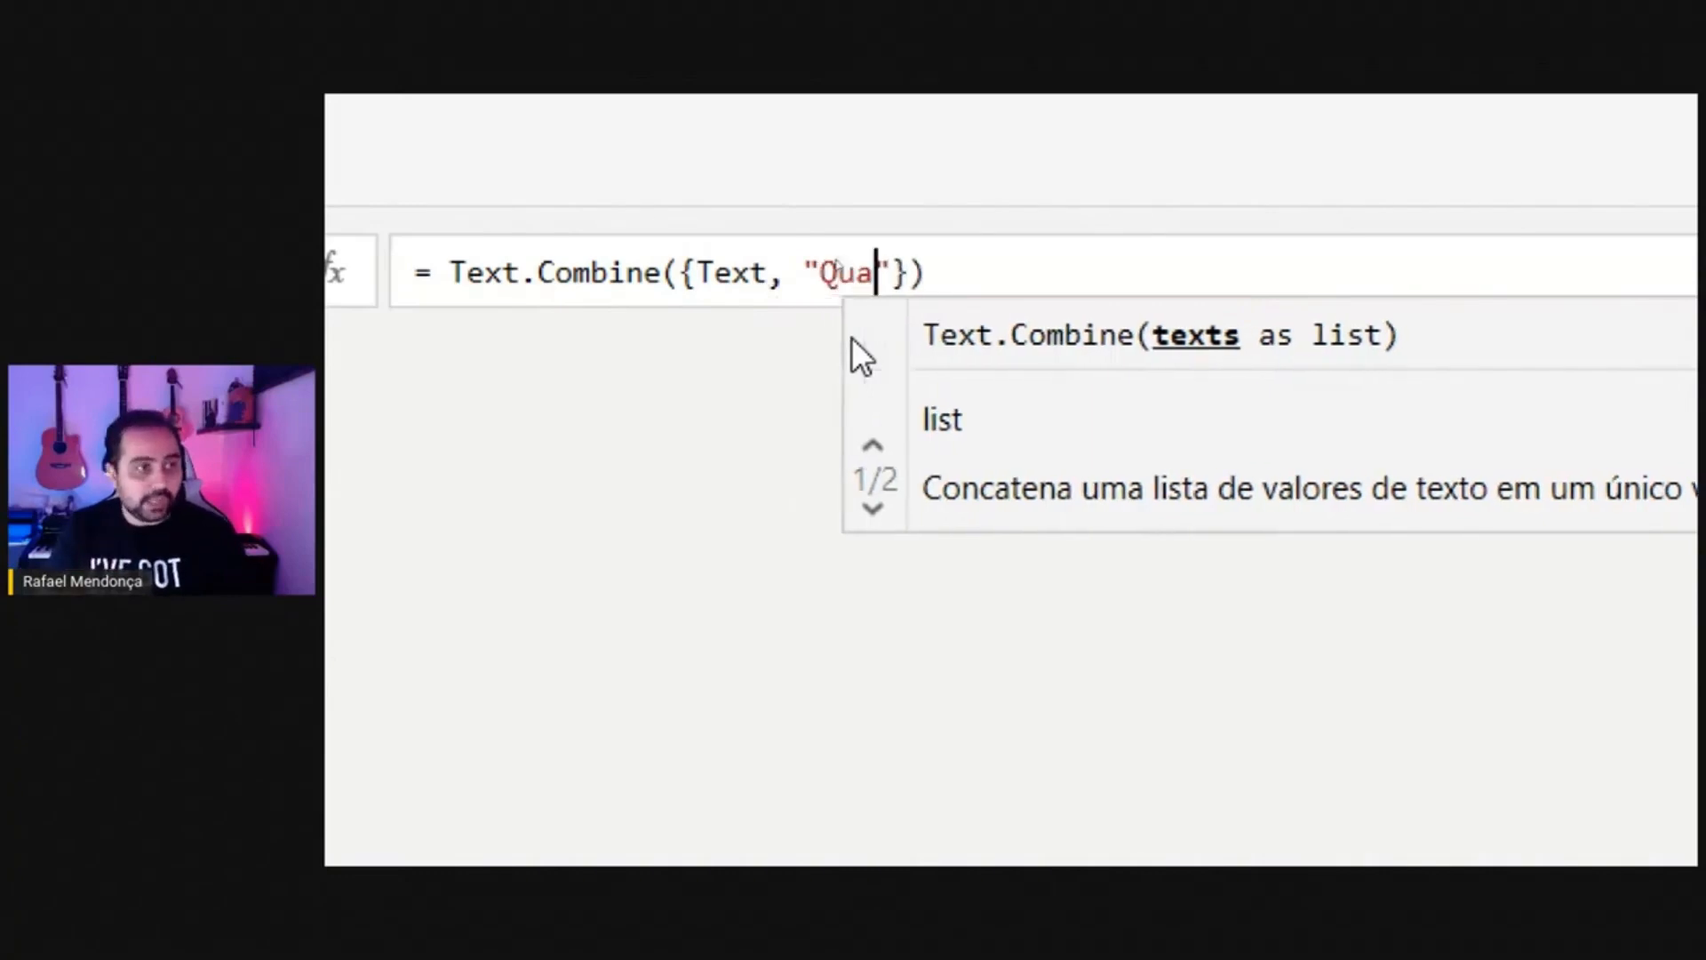
pyautogui.hotkey('shift', 'Return')
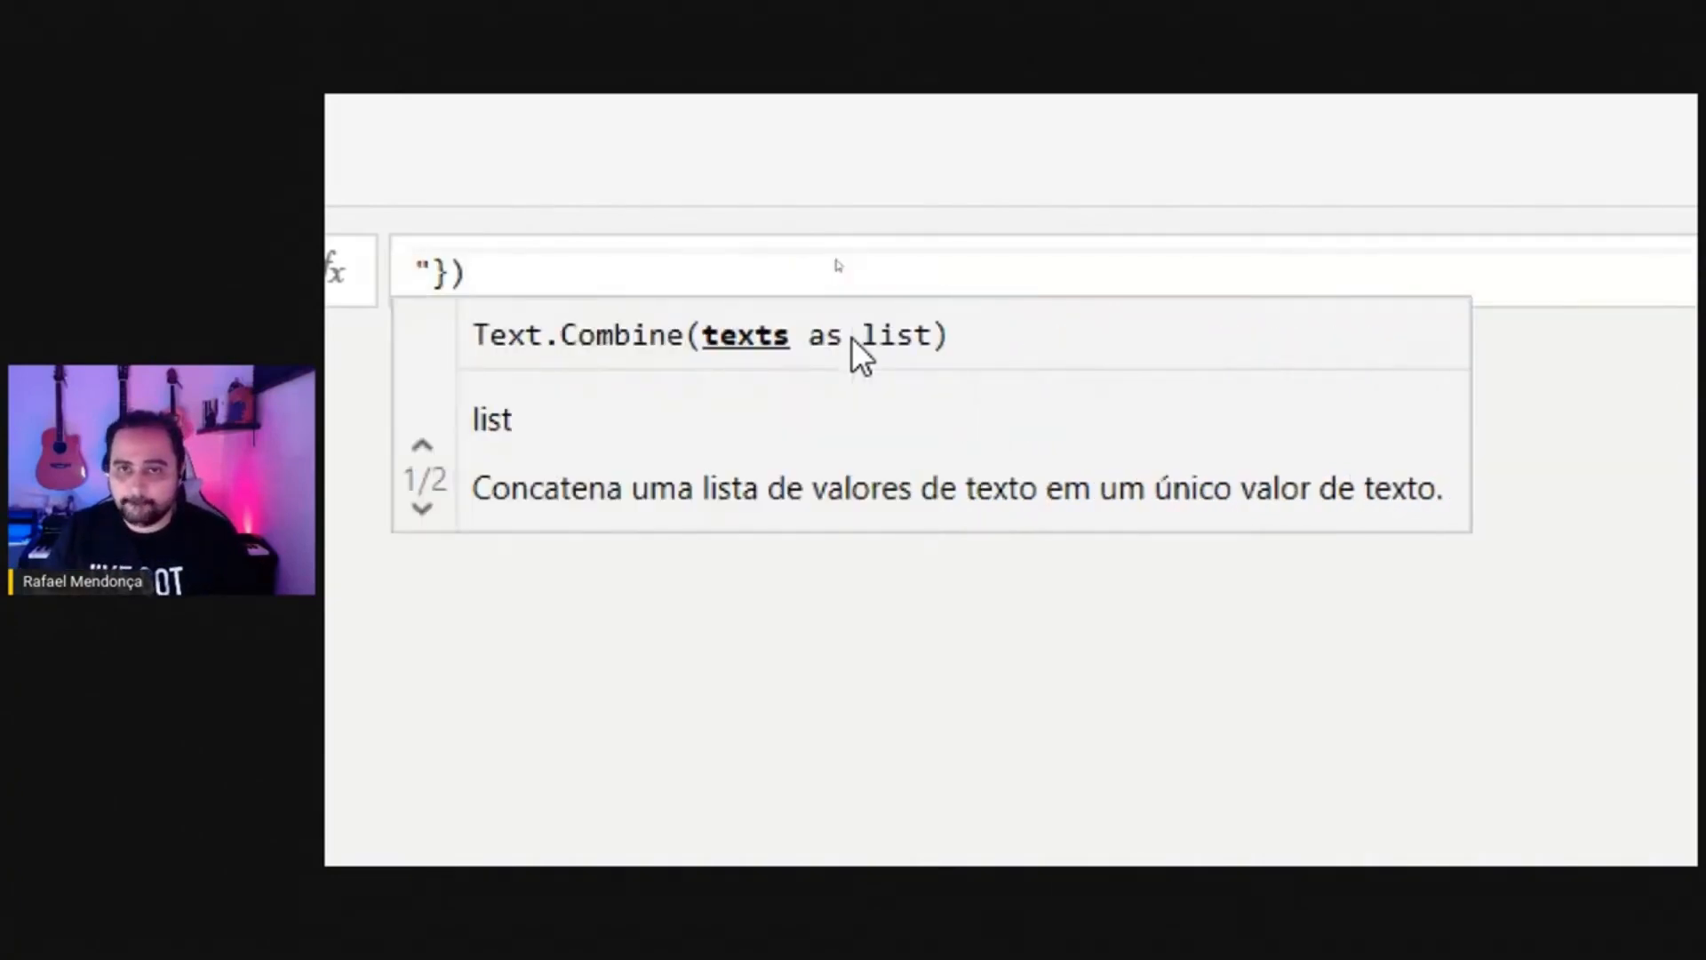
pyautogui.press('BackSpace')
pyautogui.press('Return')
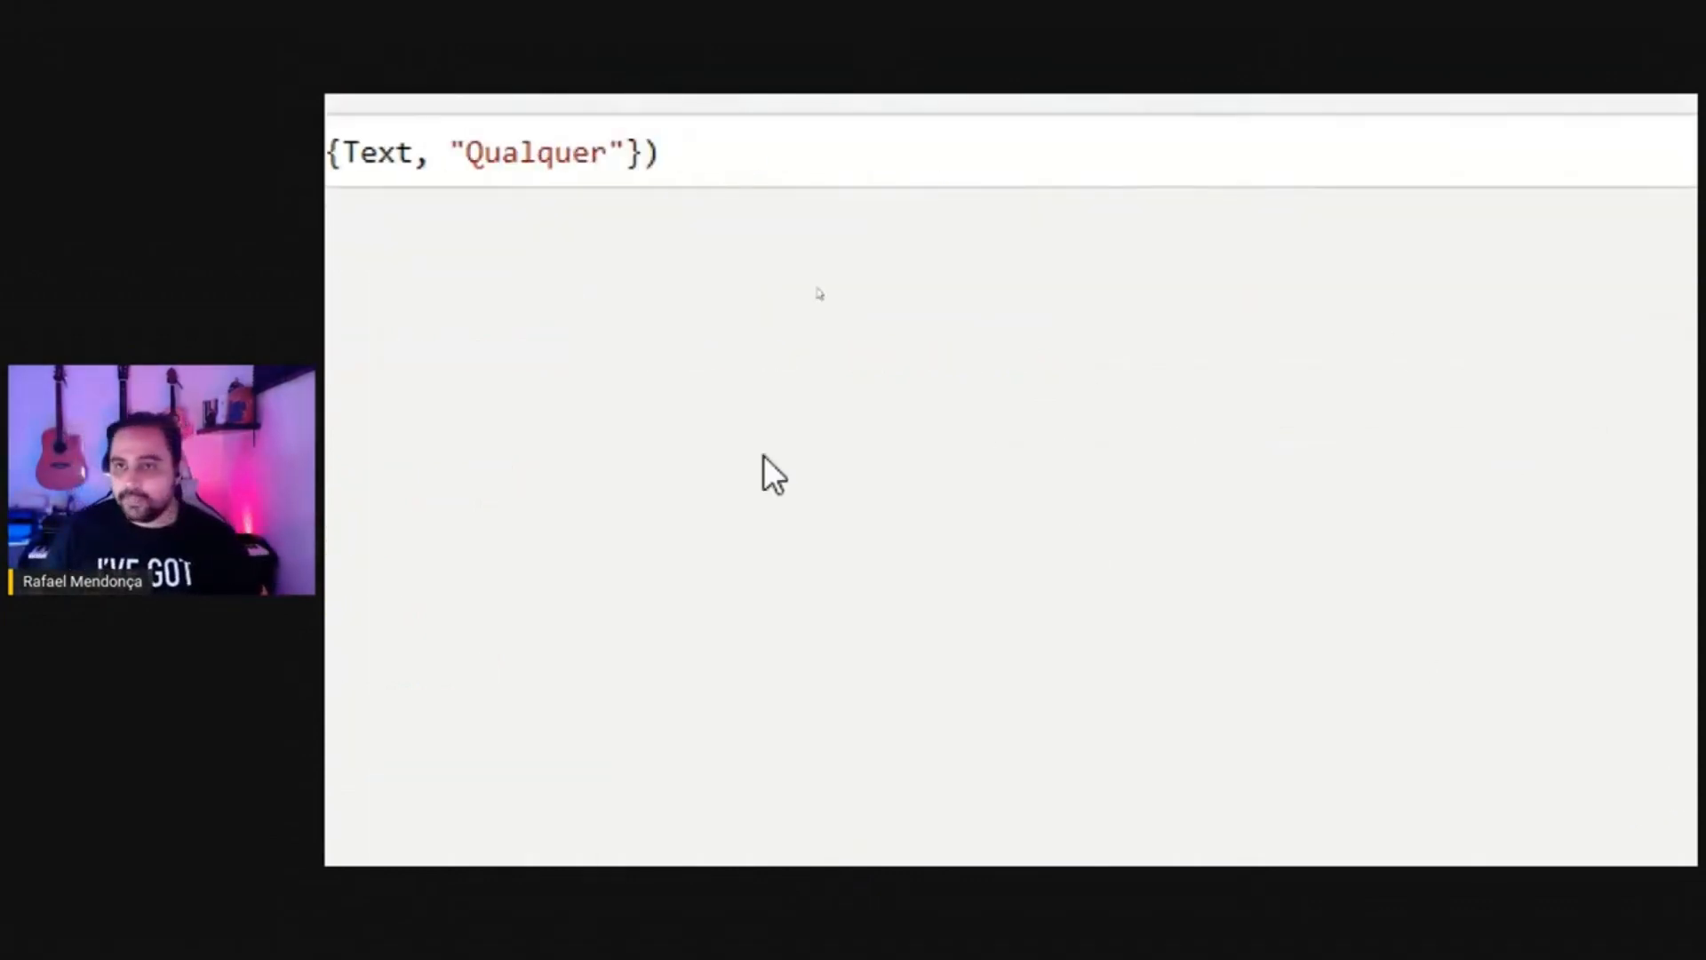
pyautogui.moveTo(1292, 281); pyautogui.dragTo(1243, 281)
pyautogui.moveTo(698, 283); pyautogui.dragTo(669, 284)
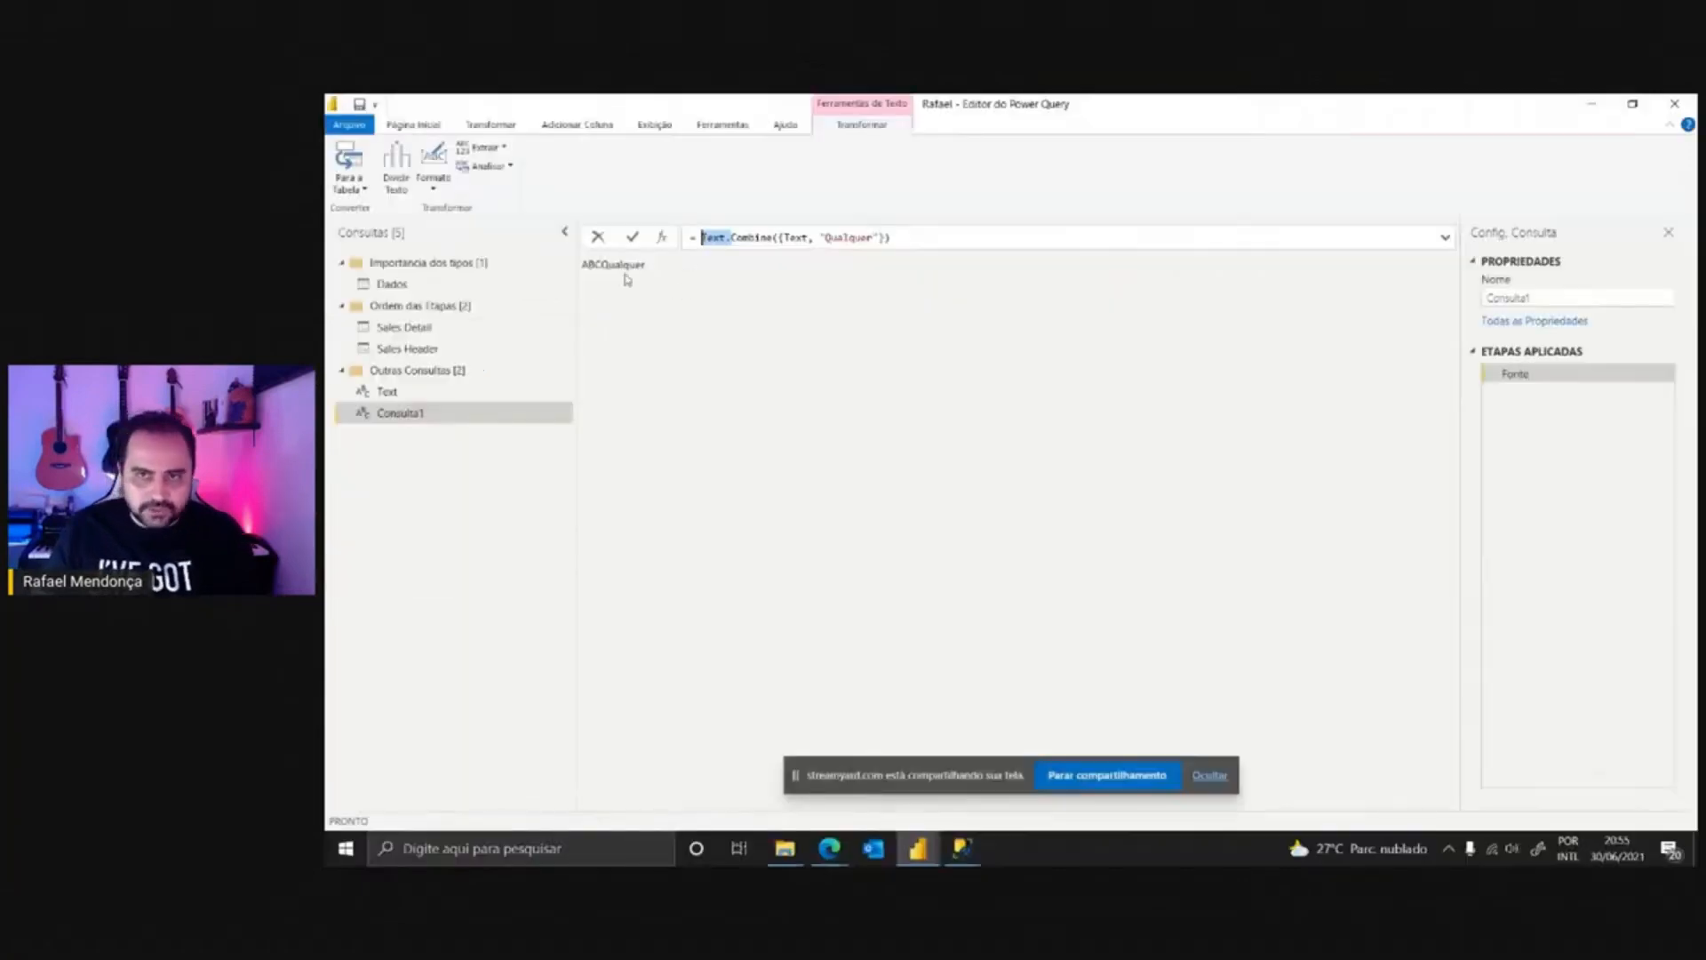
# In the Sales Detail query, add a column that extracts the character length of the CarrierTrackingNumber column.
pyautogui.click(412, 335)
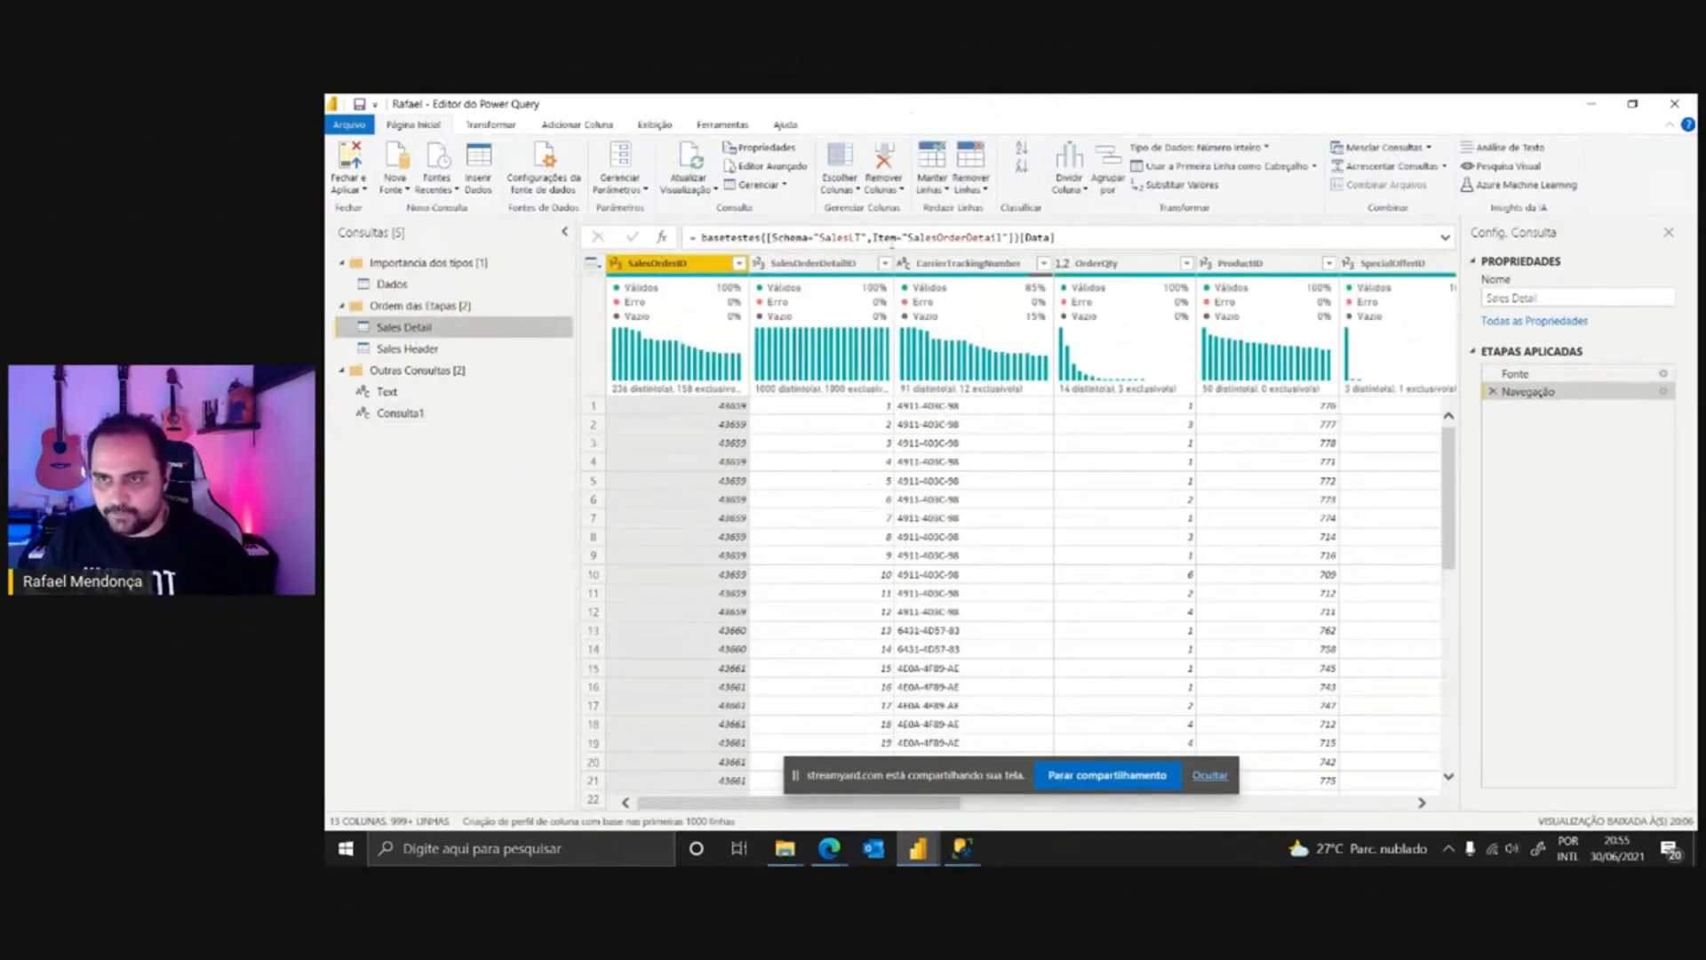
pyautogui.click(1209, 775)
pyautogui.hscroll(5, 1063, 792)
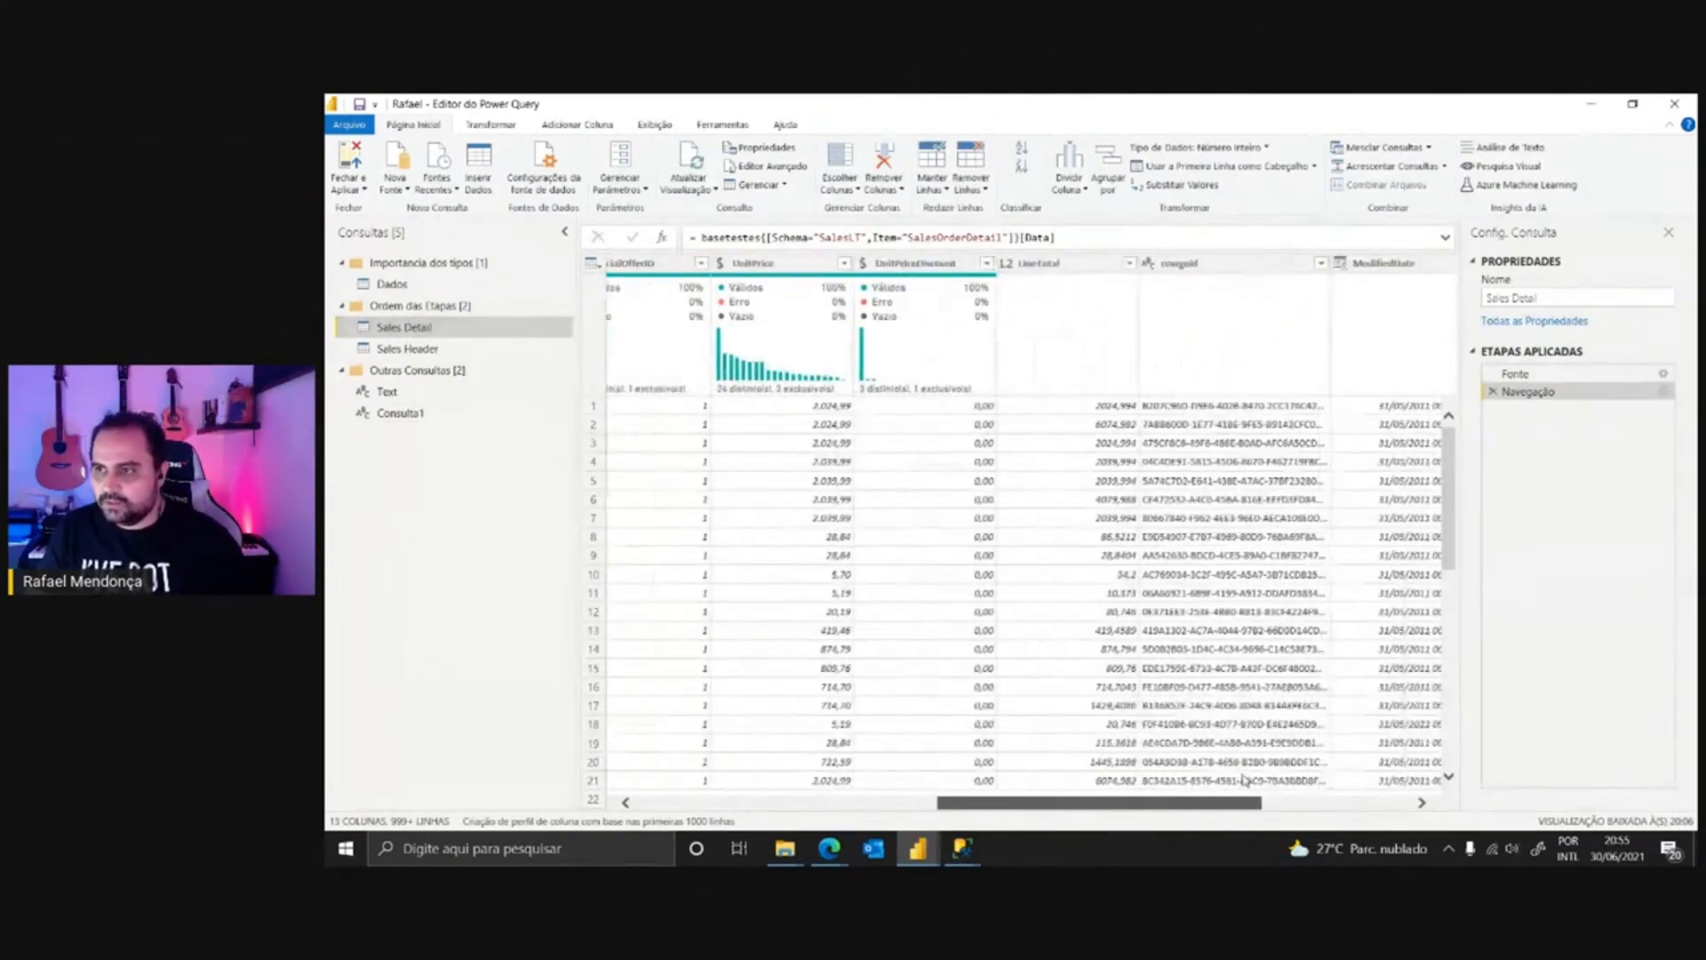
pyautogui.hscroll(5, 1244, 781)
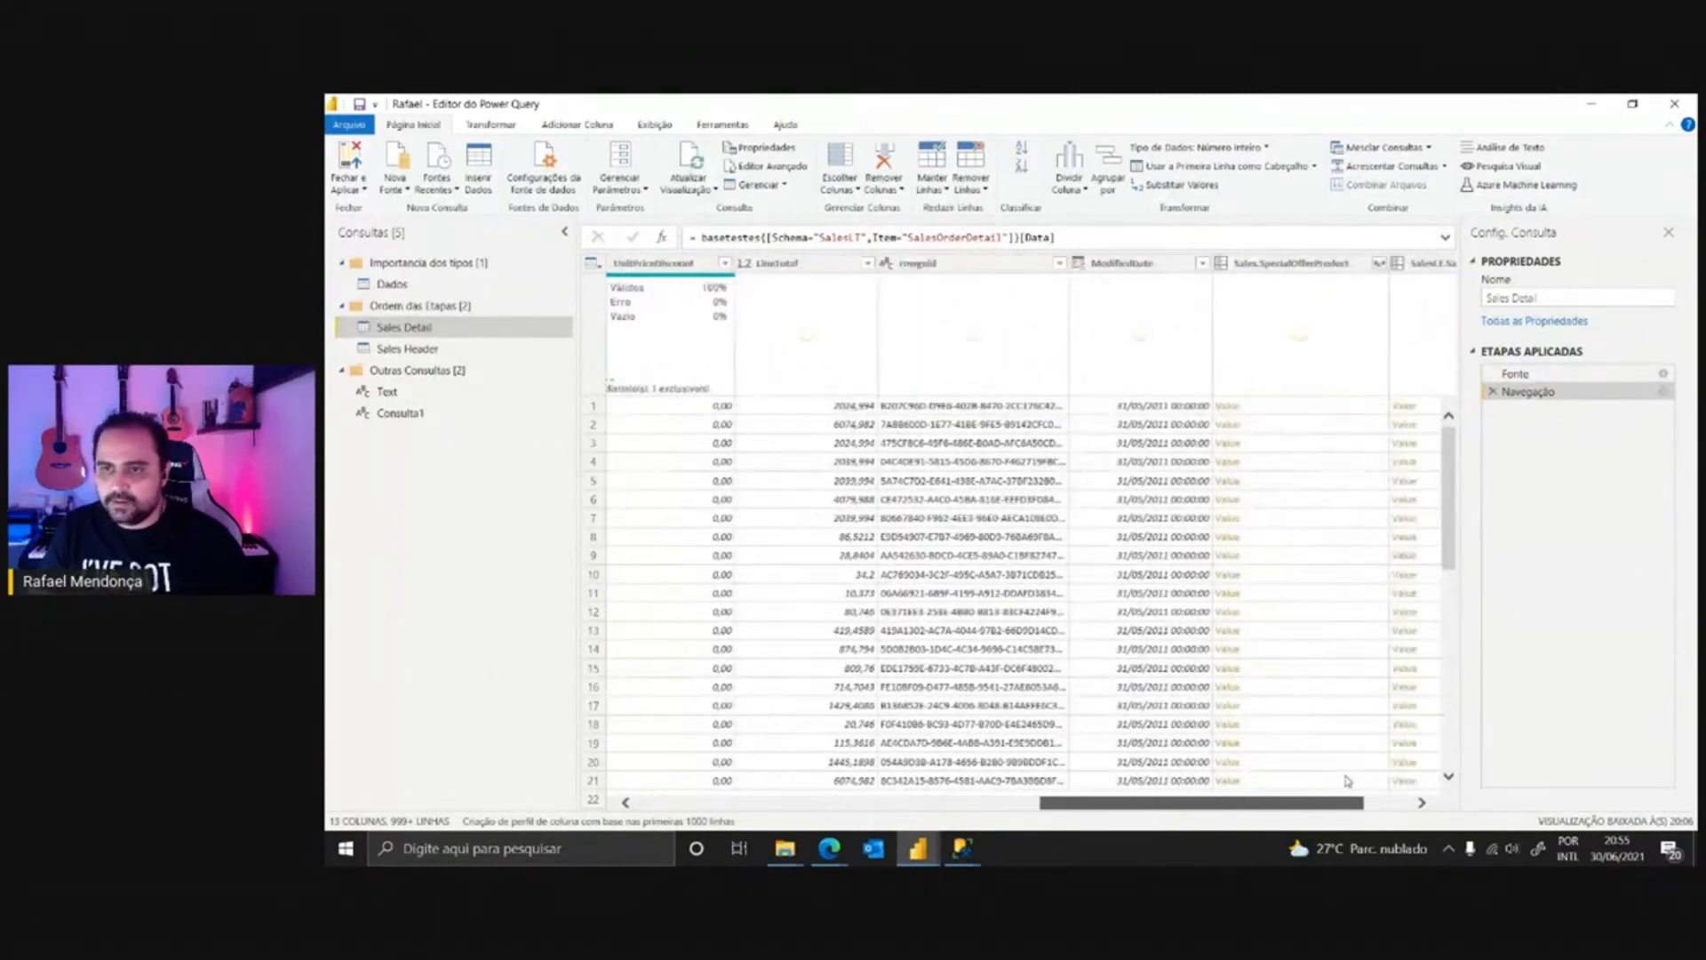
pyautogui.moveTo(1373, 779); pyautogui.dragTo(824, 811)
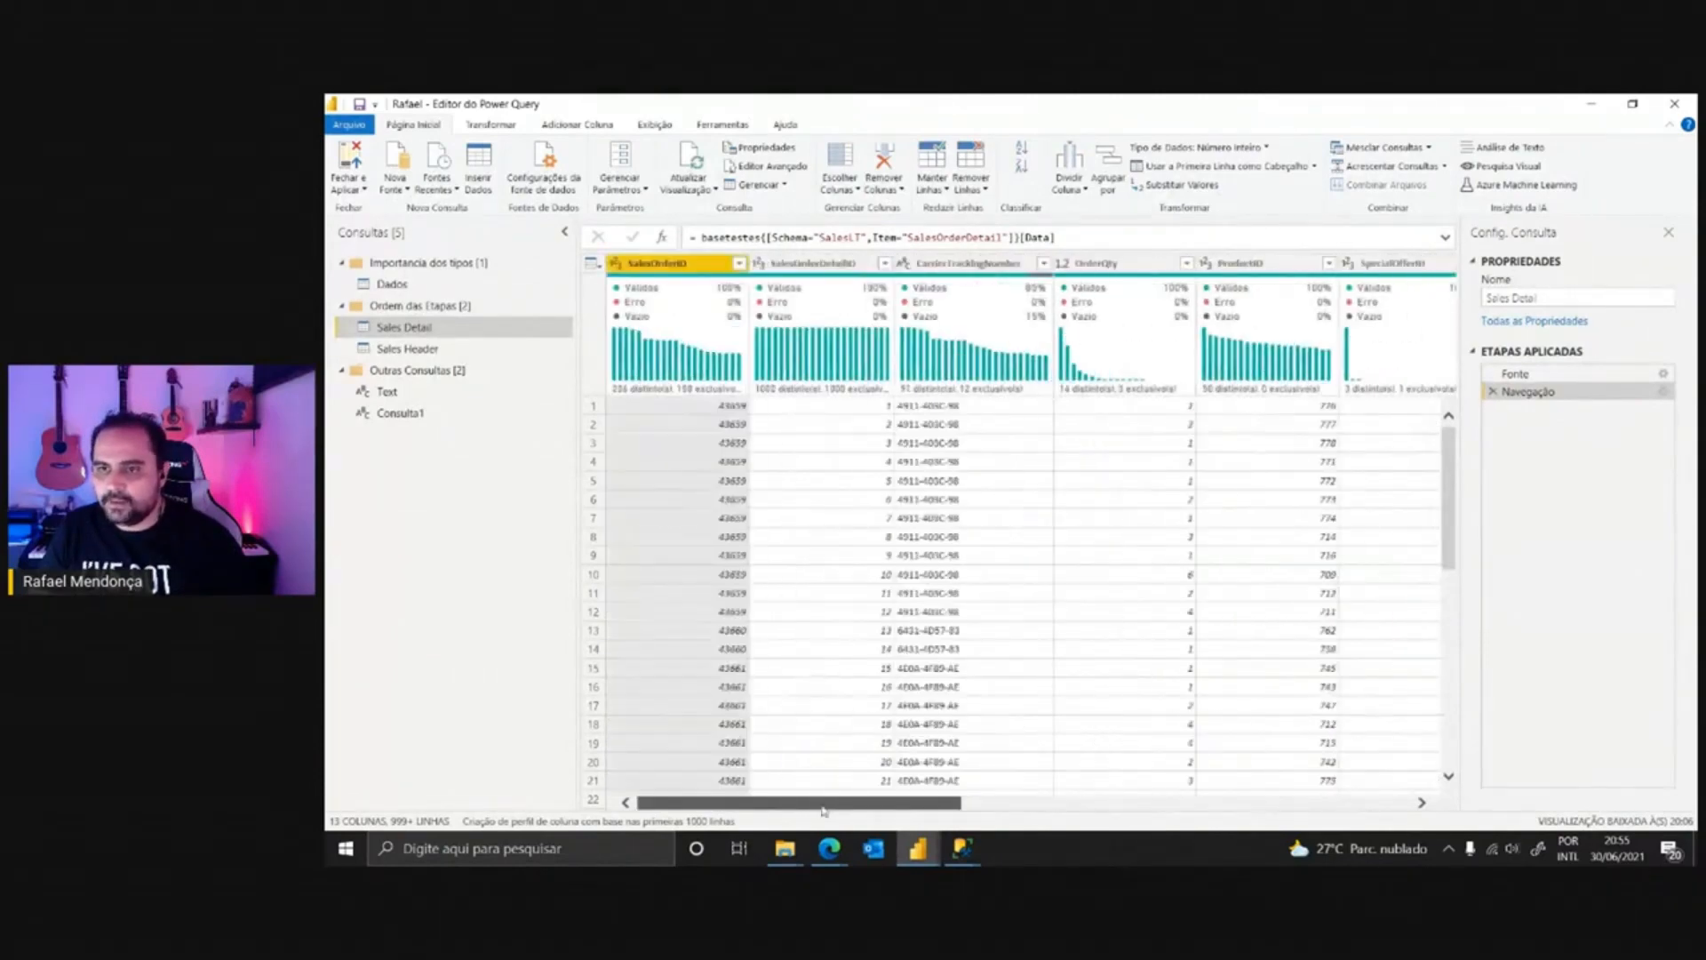
pyautogui.click(956, 288)
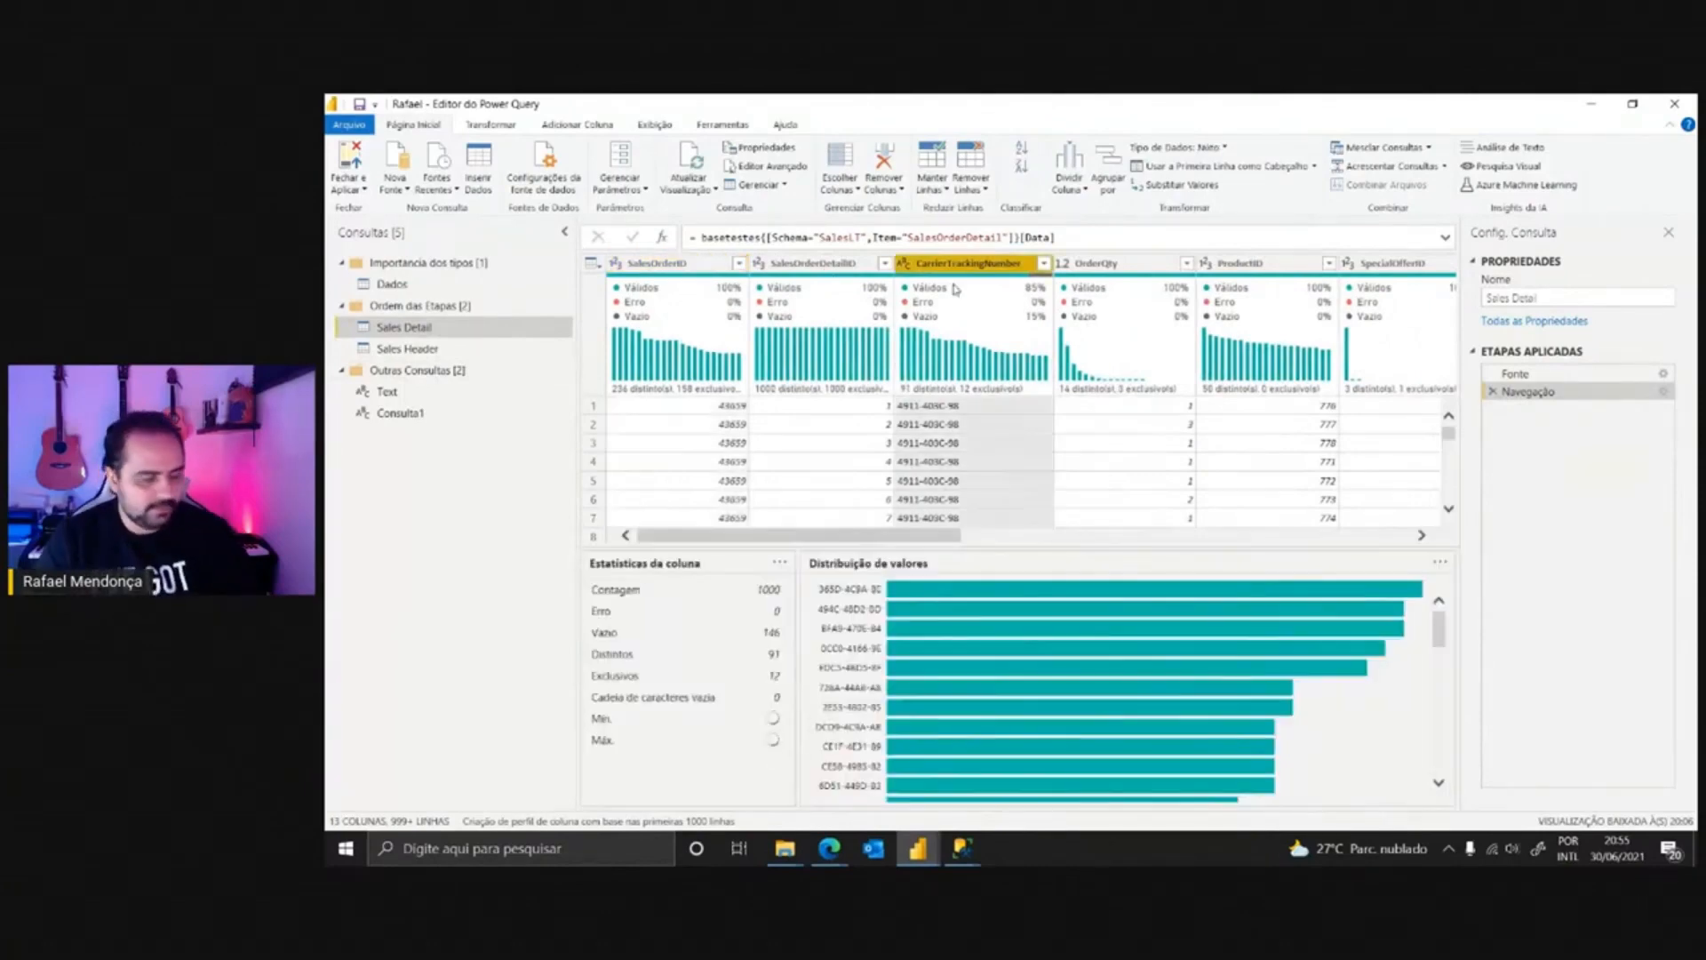
pyautogui.moveTo(956, 289)
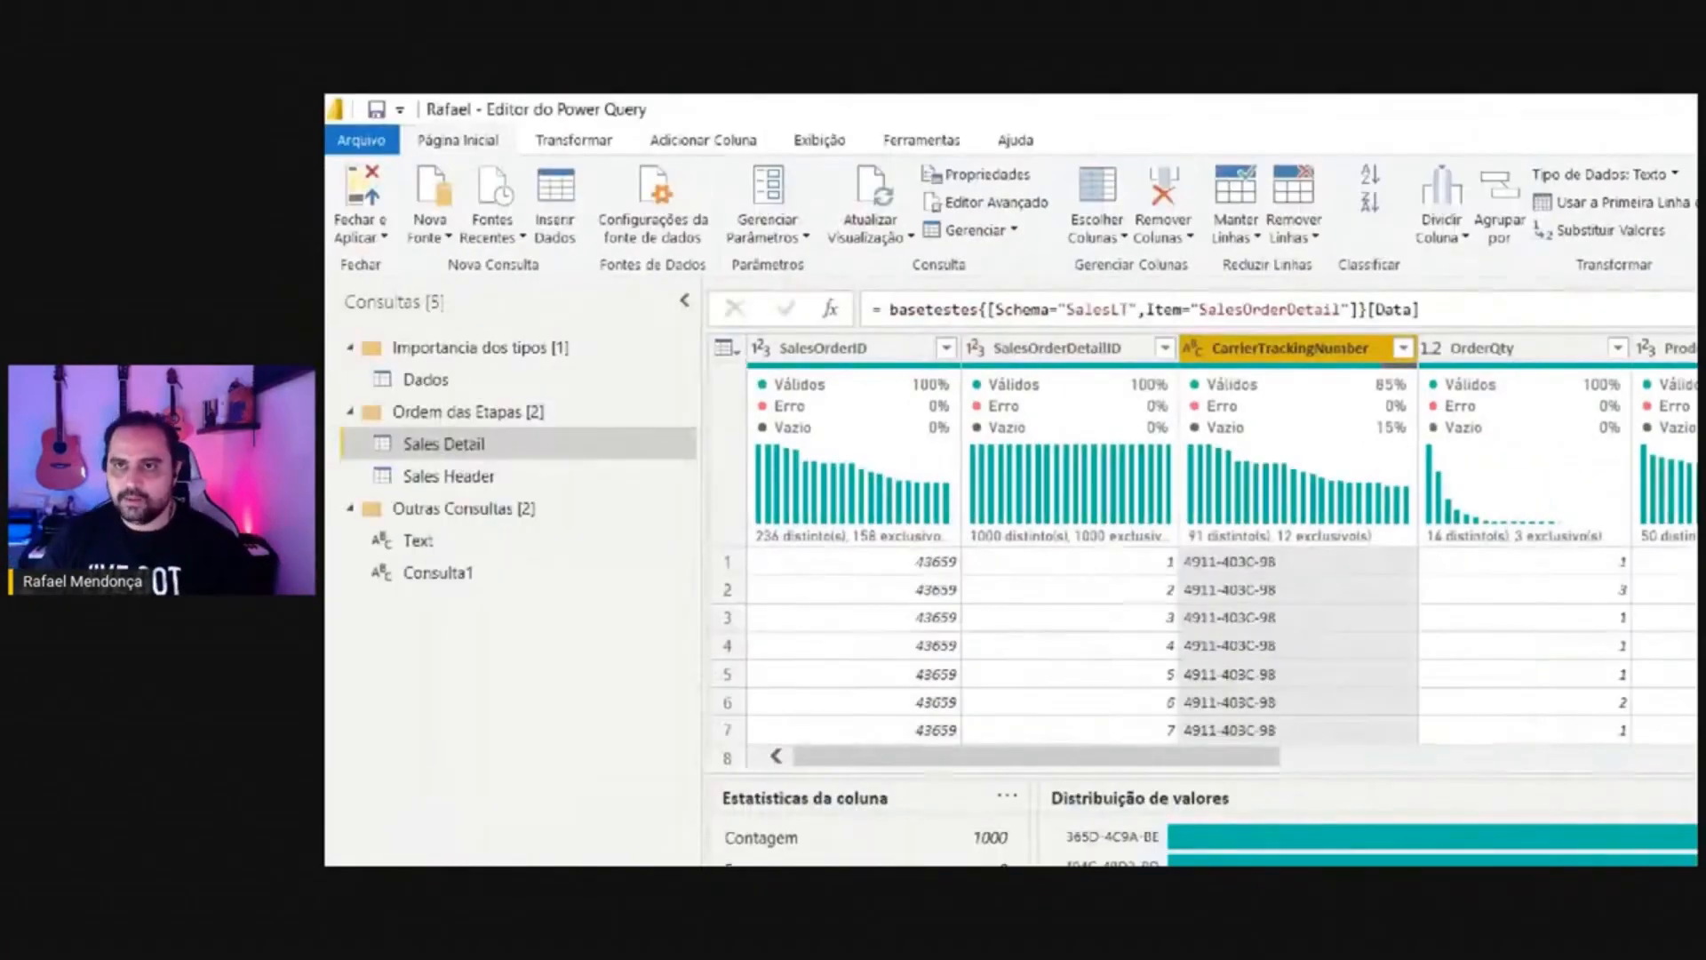
pyautogui.click(720, 147)
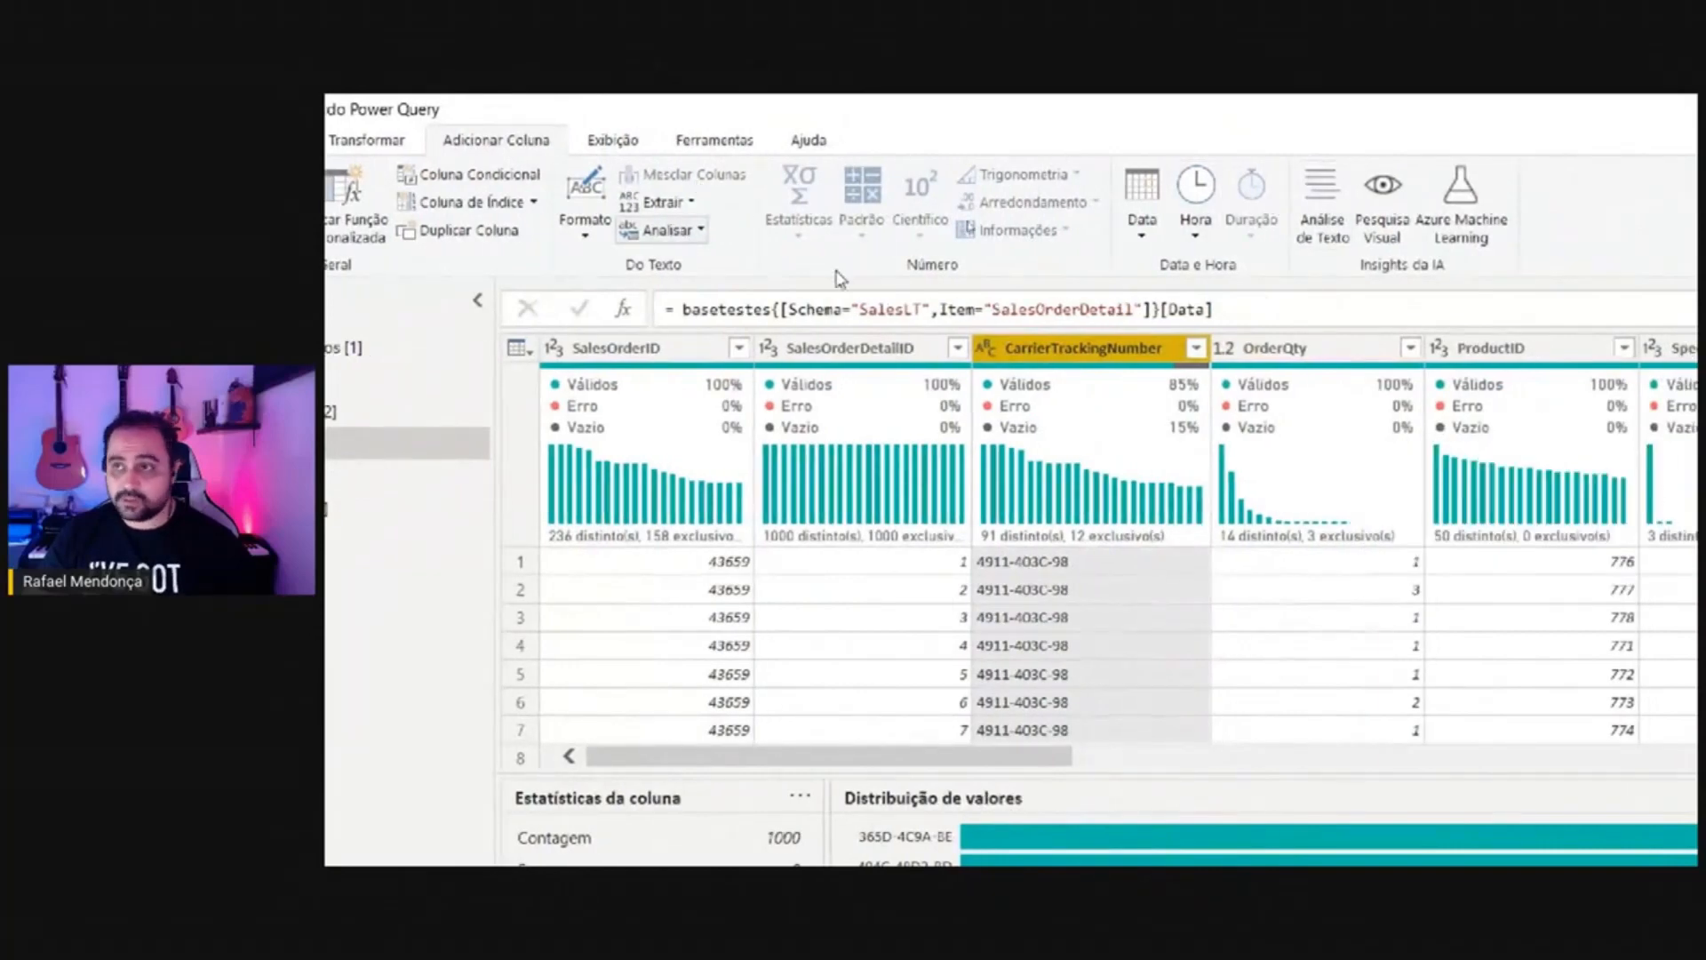
pyautogui.click(686, 203)
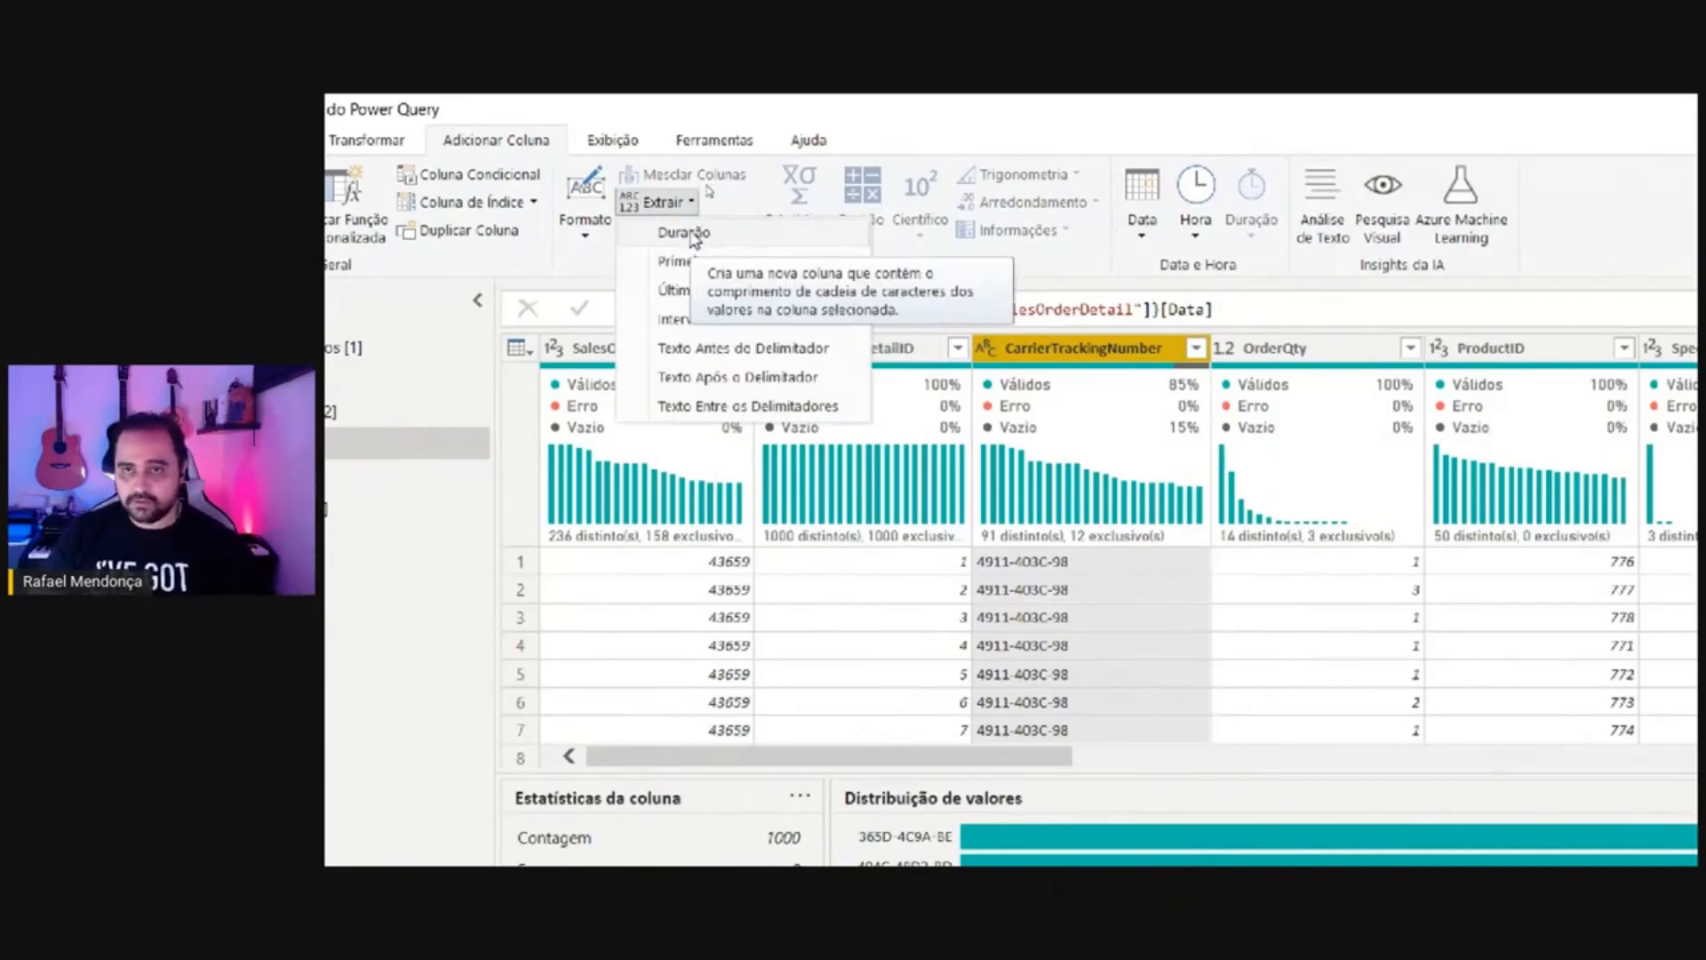
pyautogui.click(692, 234)
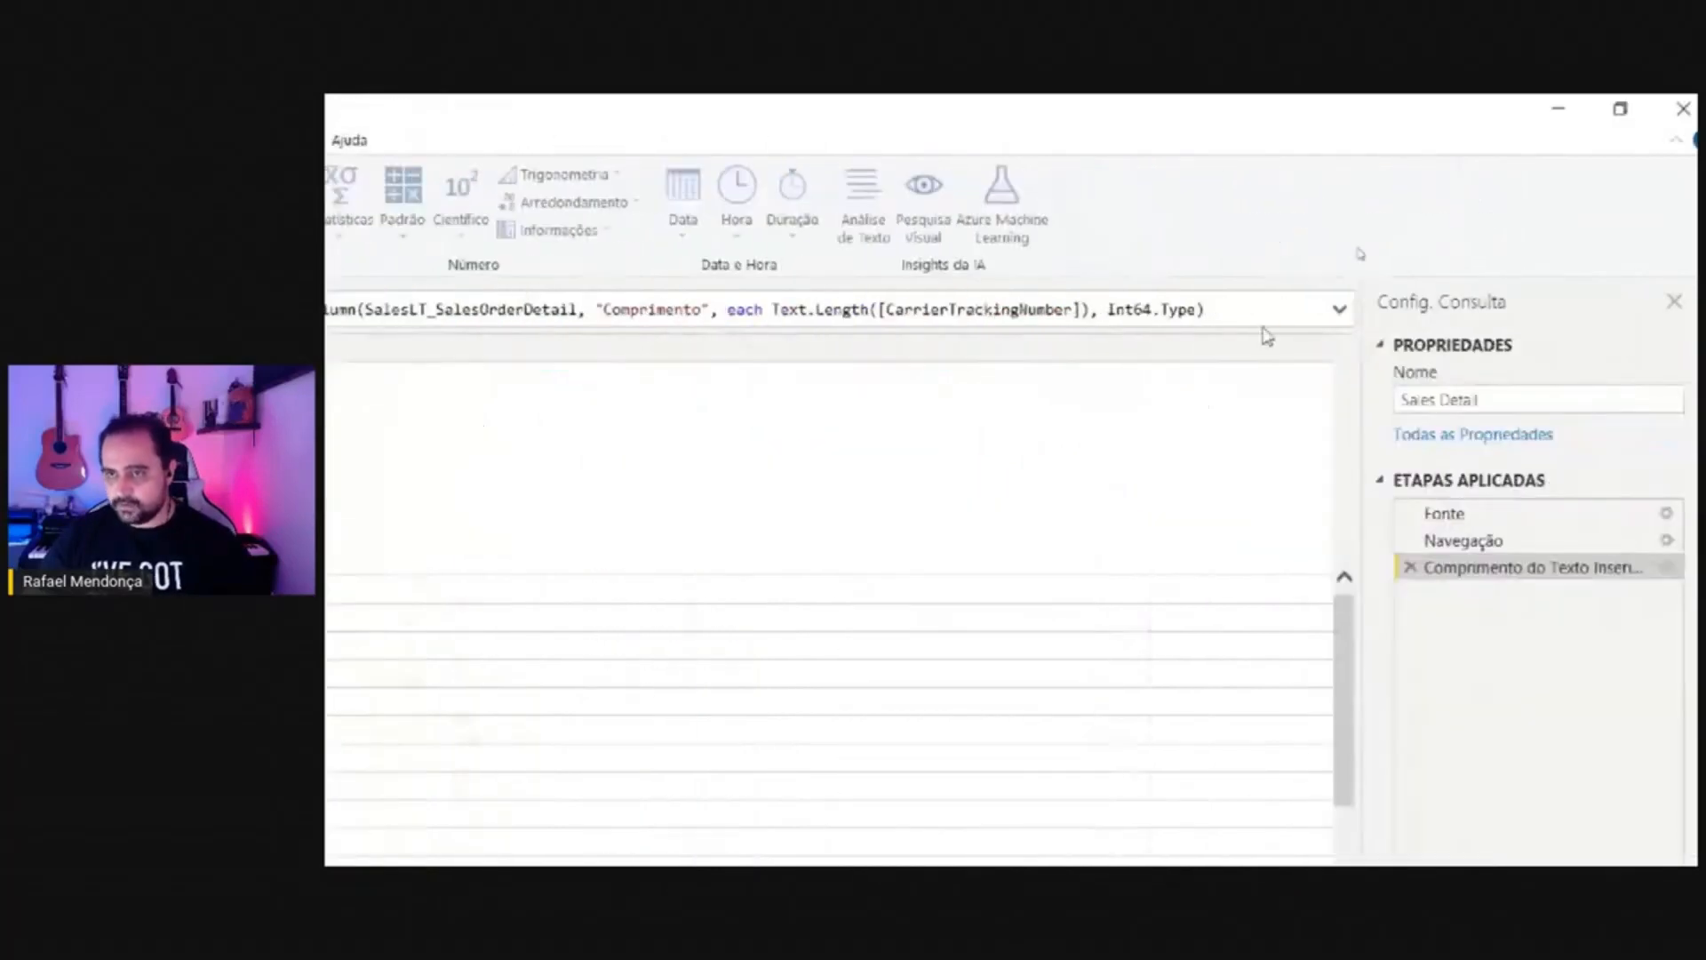
# Examine the Text.Length([CarrierTrackingNumber]) expression in the formula of the added length column.
pyautogui.moveTo(772, 308)
pyautogui.mouseDown()
pyautogui.moveTo(1209, 309)
pyautogui.moveTo(766, 313)
pyautogui.moveTo(781, 311)
pyautogui.mouseUp()
pyautogui.click(1089, 309)
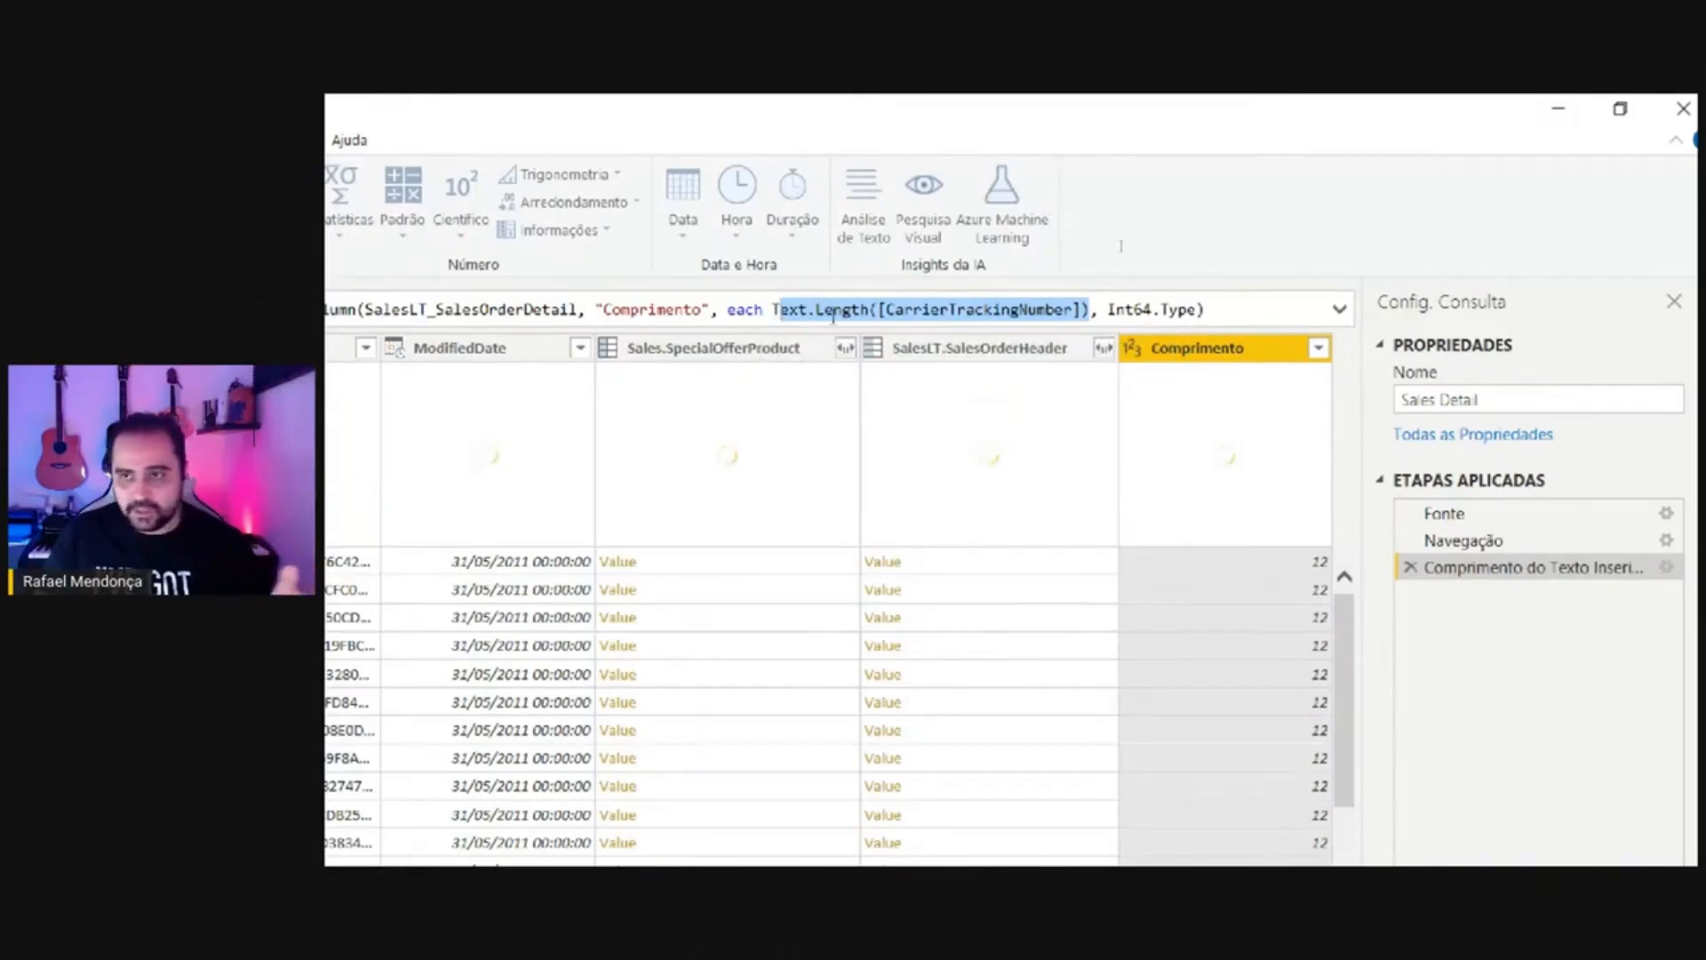
pyautogui.moveTo(860, 322)
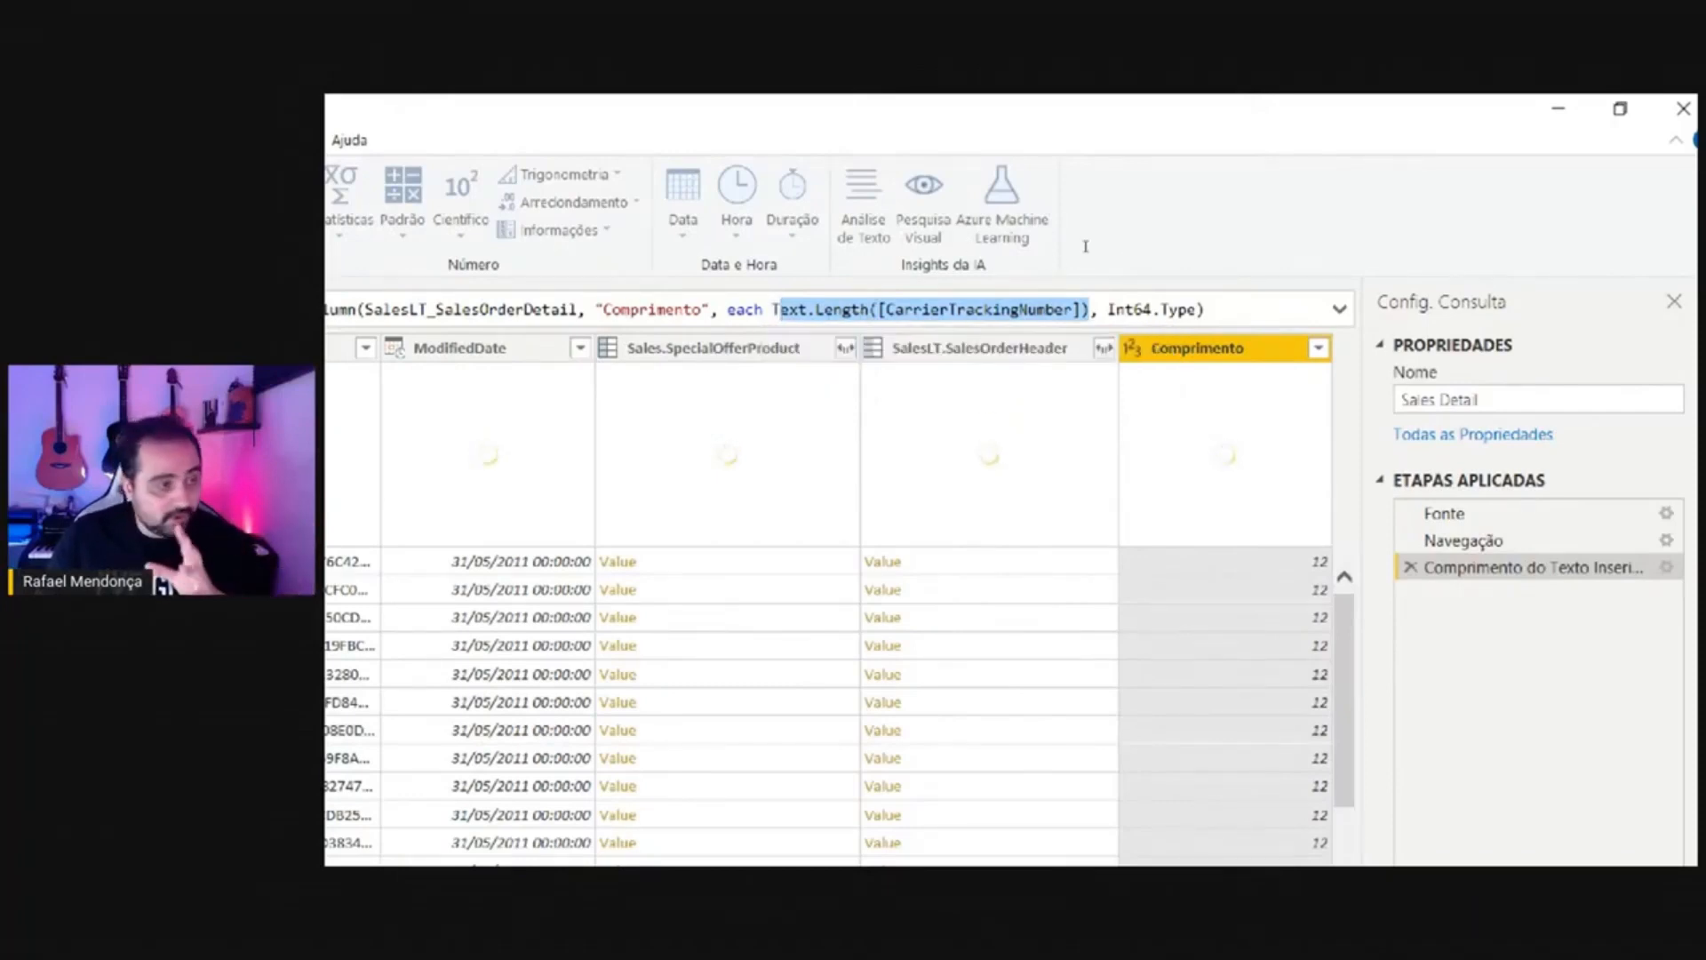
pyautogui.hotkey('shift', 'Left')
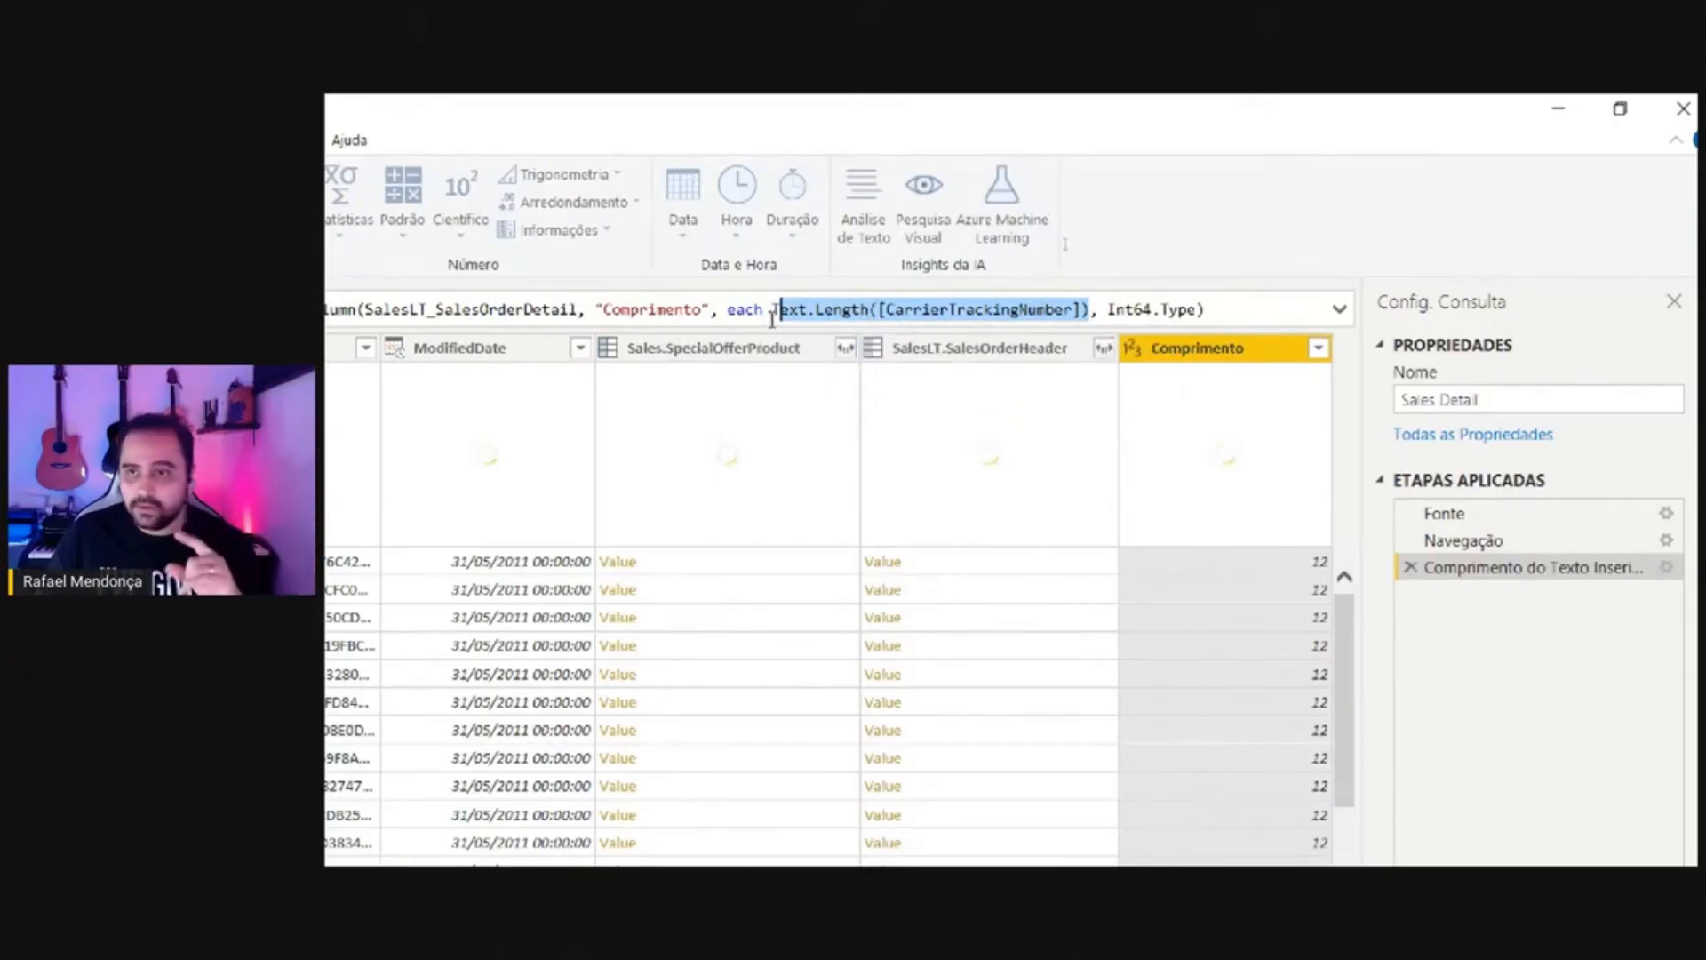
pyautogui.hotkey('shift', 'Left')
pyautogui.press('Left')
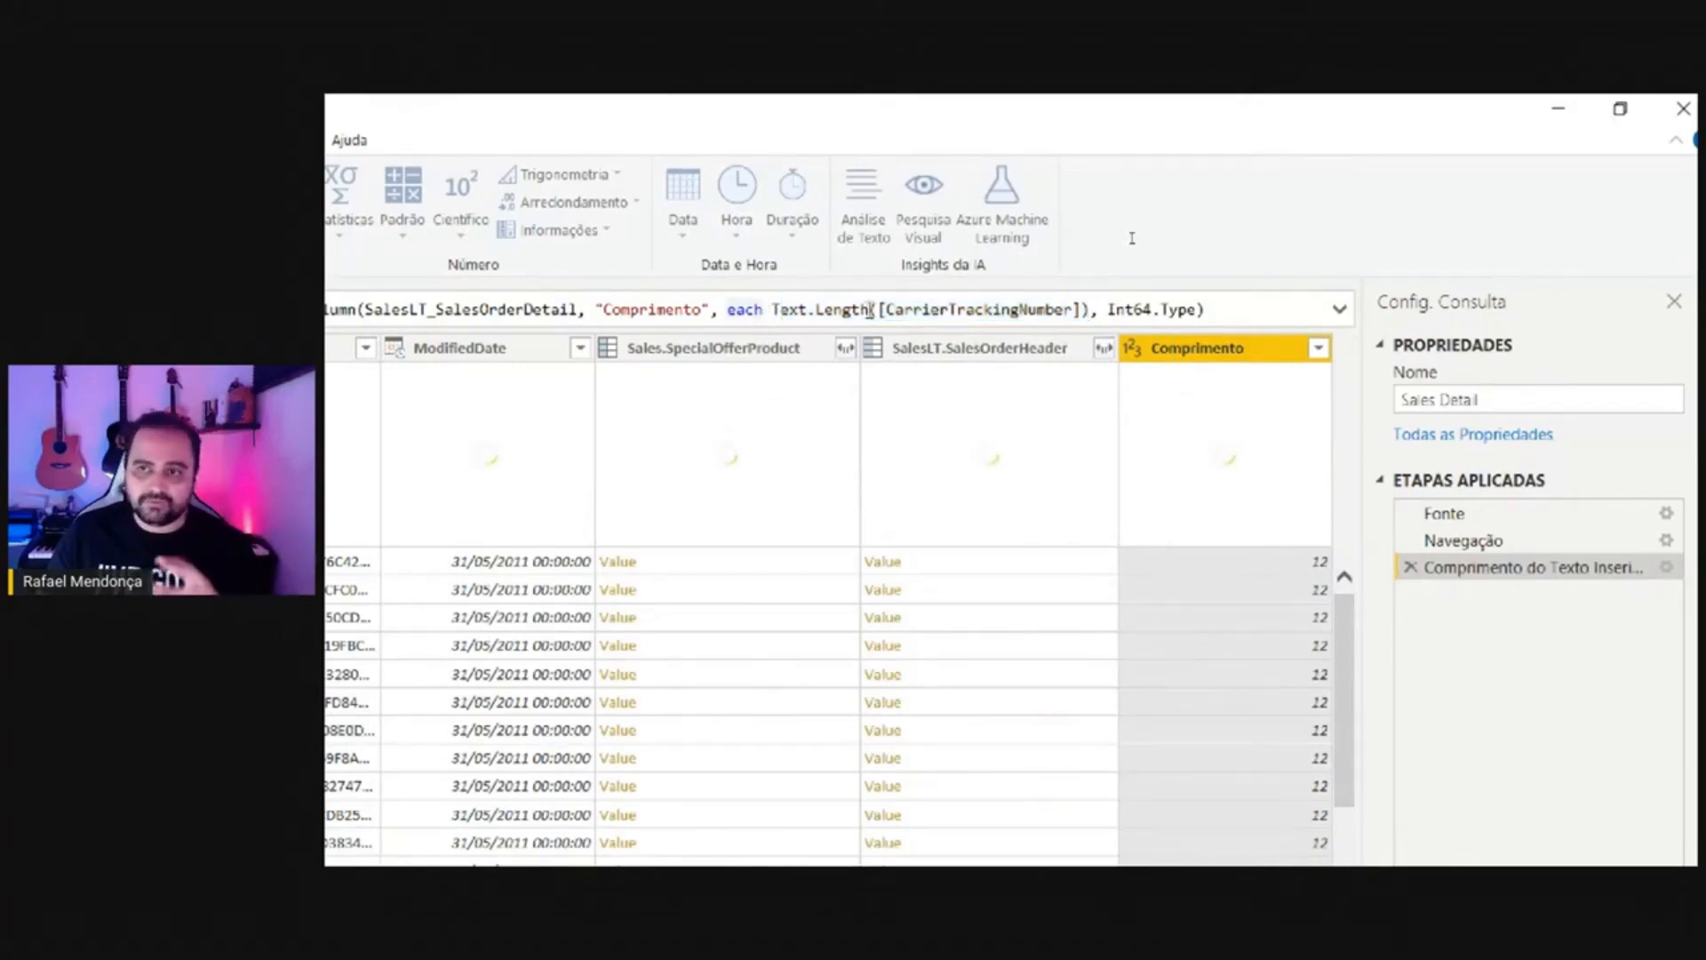
# Replace the [CarrierTrackingNumber] argument with the number 234 in the length column's Text.Length call.
pyautogui.press('Right')
pyautogui.press('Right')
pyautogui.press('Right')
pyautogui.press('Right')
pyautogui.press('Right')
pyautogui.press('Right')
pyautogui.press('Right')
pyautogui.press('Right')
pyautogui.press('Right')
pyautogui.press('Right')
pyautogui.press('Right')
pyautogui.press('Right')
pyautogui.press('Right')
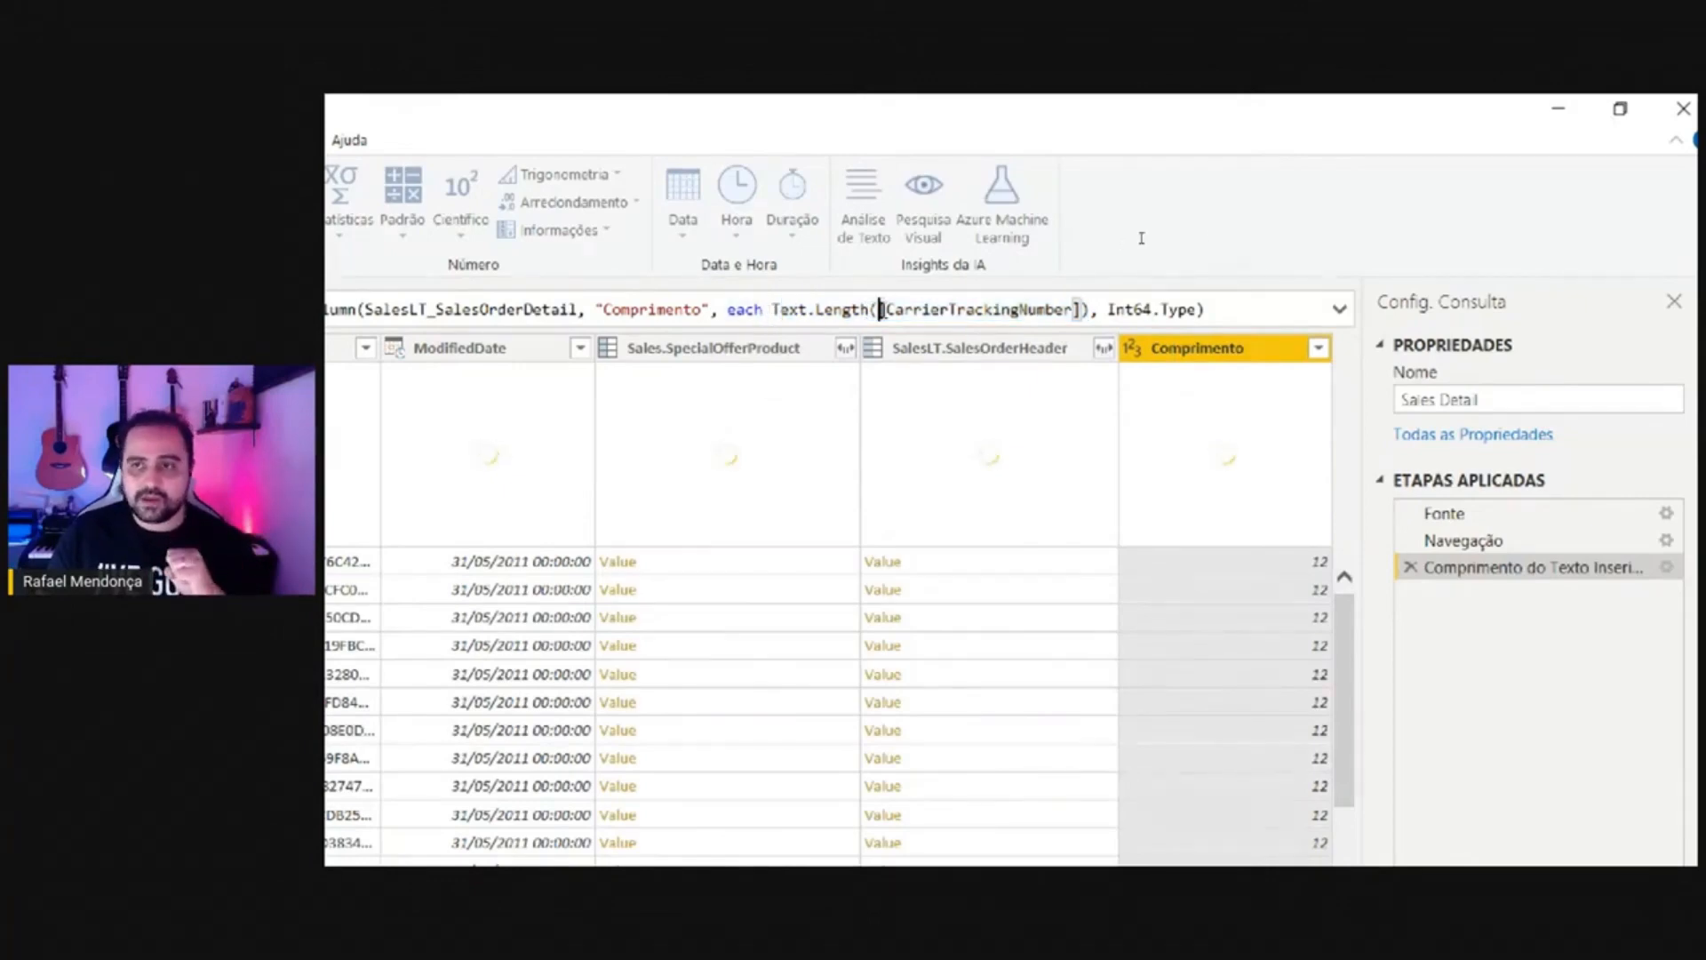
pyautogui.hotkey('shift', 'Right')
pyautogui.hotkey('shift', 'Right')
pyautogui.hotkey('shift', 'Right')
pyautogui.hotkey('shift', 'Right')
pyautogui.hotkey('shift', 'Right')
pyautogui.hotkey('shift', 'Right')
pyautogui.hotkey('shift', 'Right')
pyautogui.hotkey('shift', 'Right')
pyautogui.hotkey('shift', 'Right')
pyautogui.hotkey('shift', 'Right')
pyautogui.hotkey('shift', 'Right')
pyautogui.hotkey('shift', 'Right')
pyautogui.hotkey('shift', 'Right')
pyautogui.hotkey('shift', 'Right')
pyautogui.hotkey('shift', 'Right')
pyautogui.hotkey('shift', 'Right')
pyautogui.hotkey('shift', 'Right')
pyautogui.hotkey('shift', 'Right')
pyautogui.hotkey('shift', 'Right')
pyautogui.hotkey('shift', 'Right')
pyautogui.hotkey('shift', 'Right')
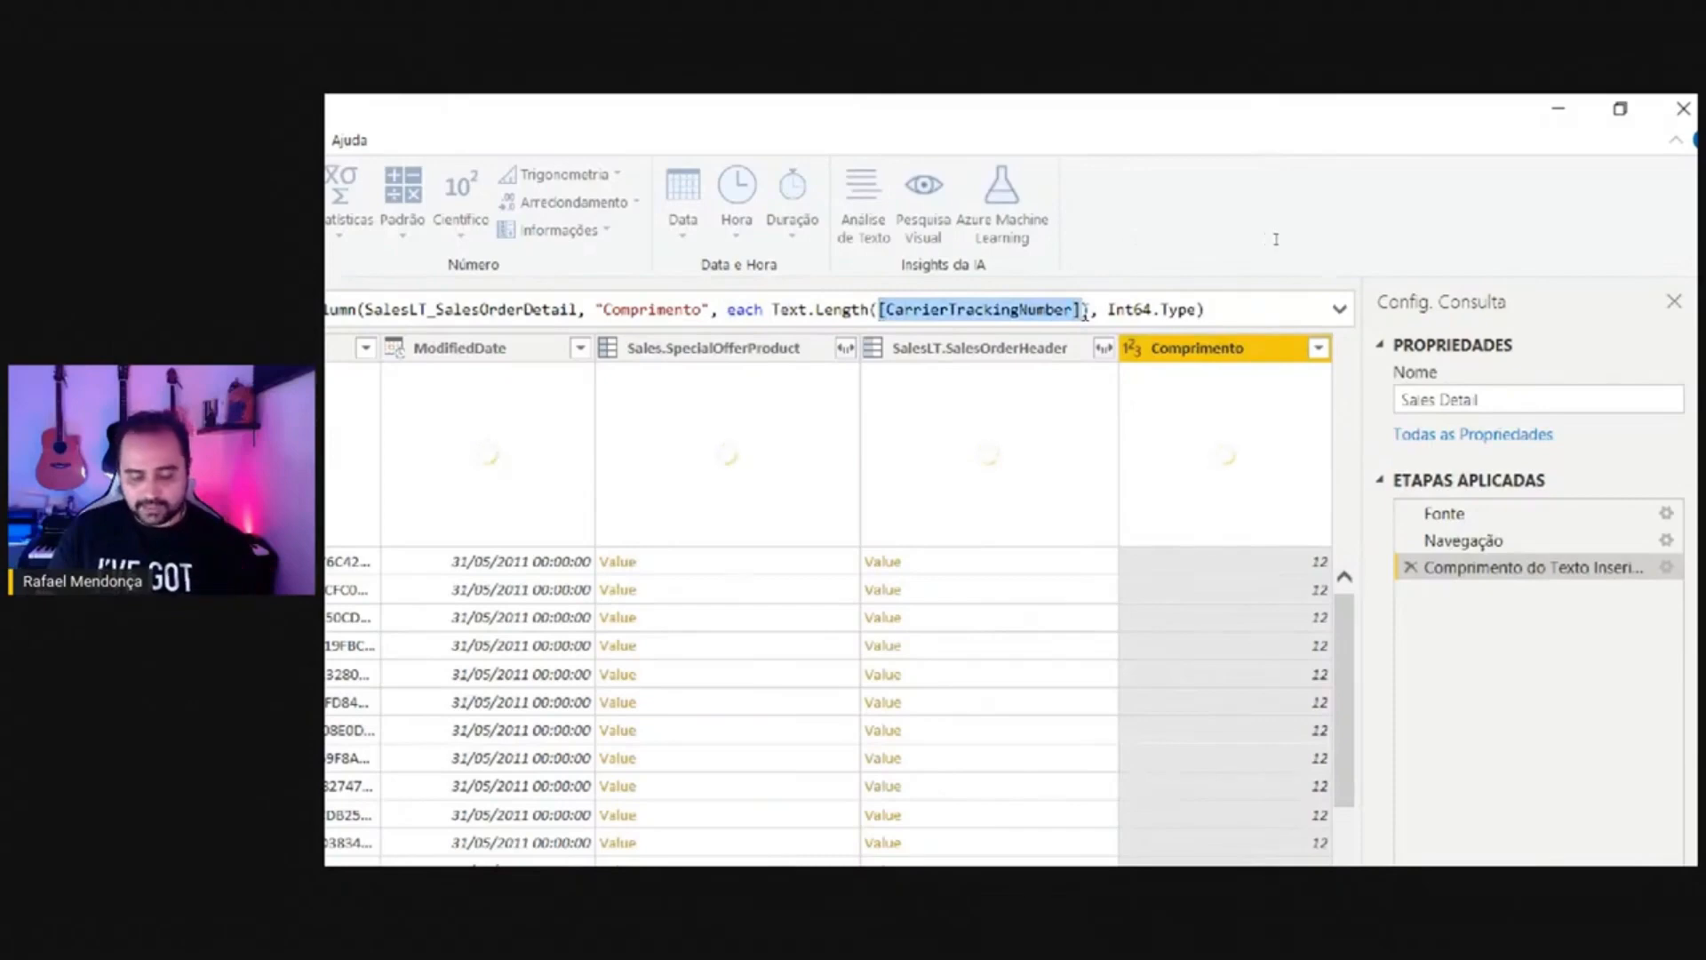
pyautogui.write('234')
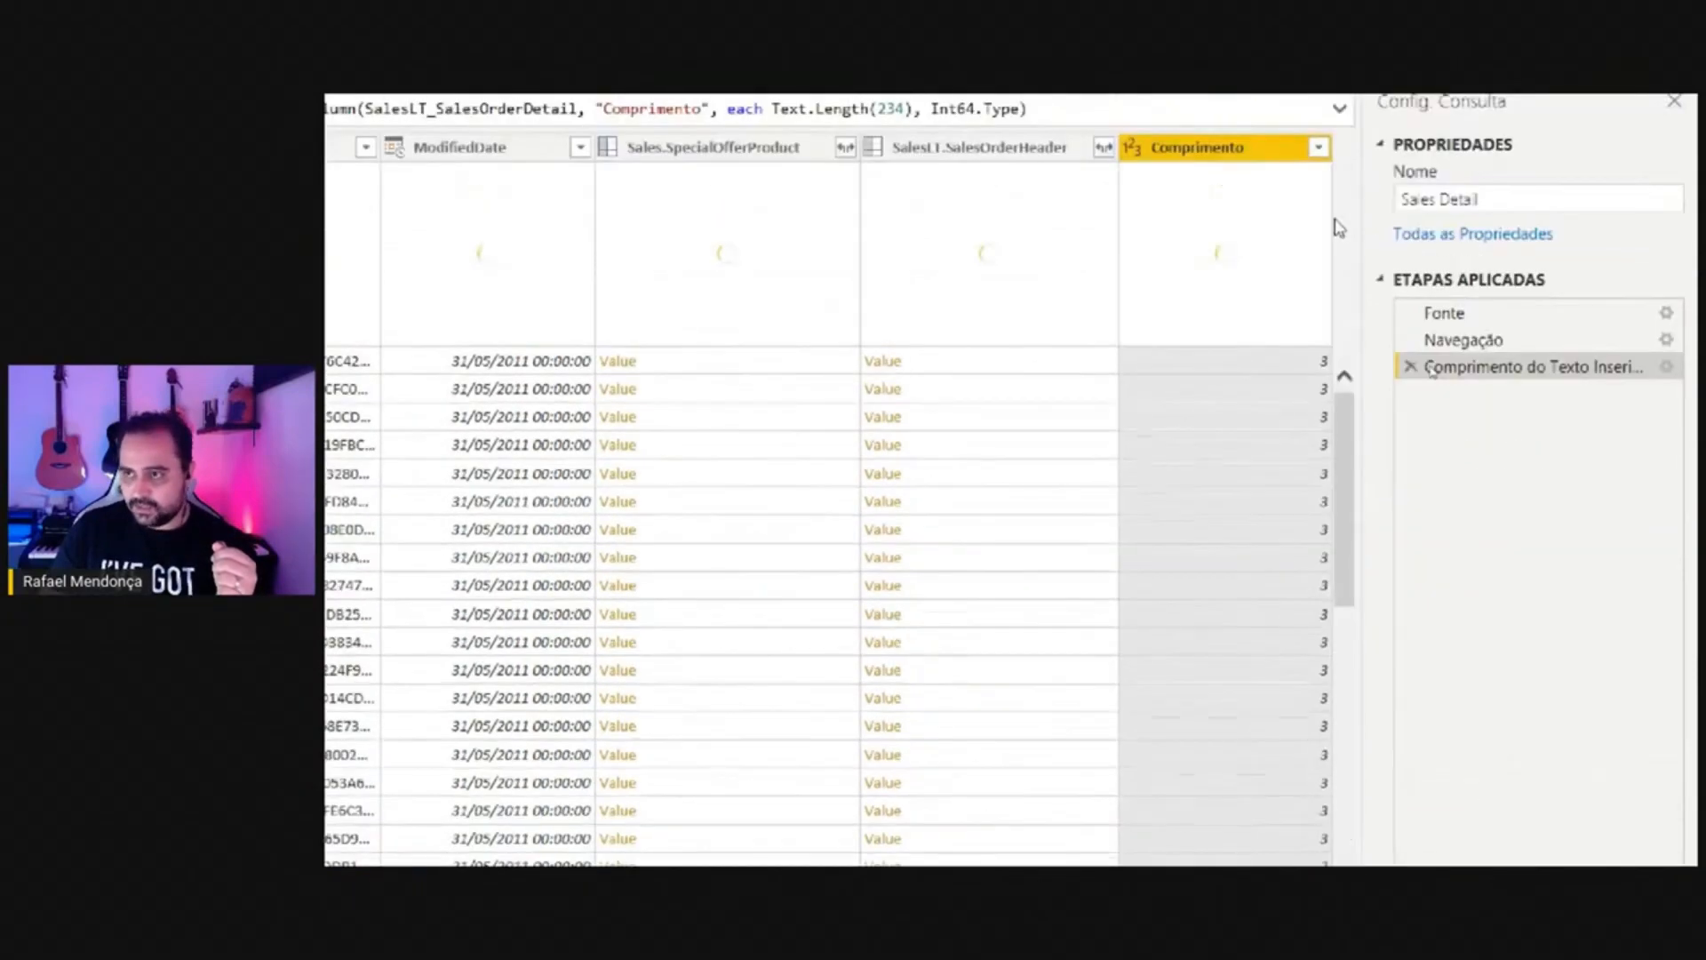
pyautogui.click(904, 217)
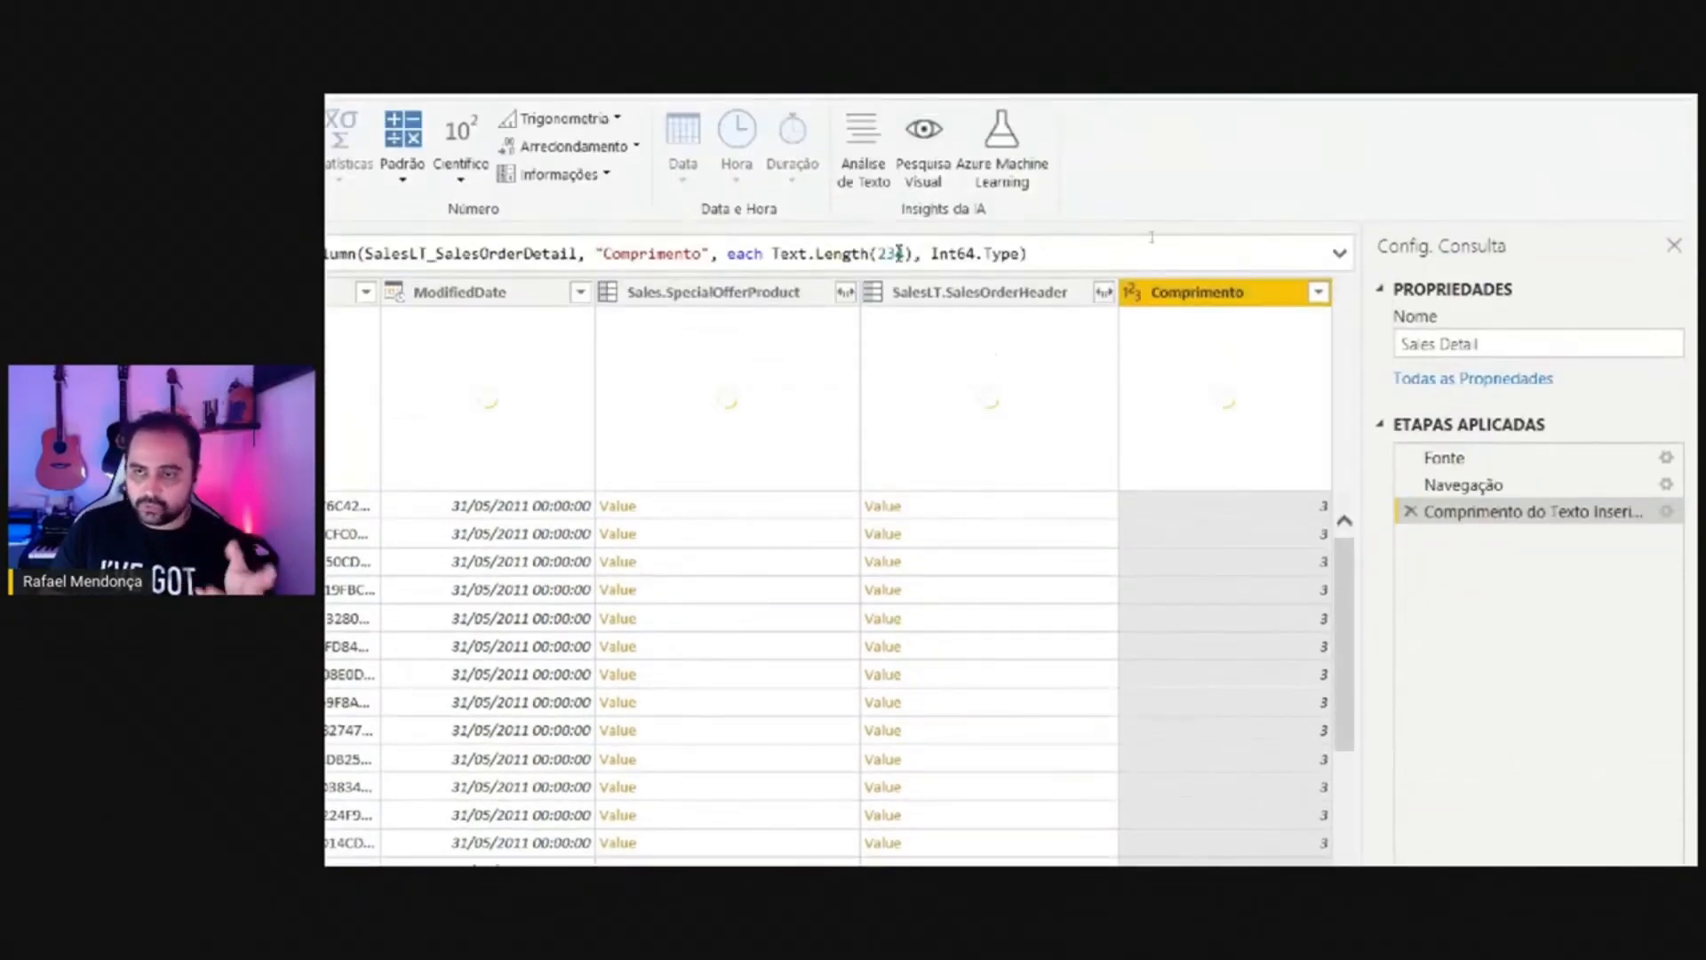
pyautogui.hotkey('shift', 'Left')
pyautogui.hotkey('shift', 'Left')
pyautogui.hotkey('shift', 'Left')
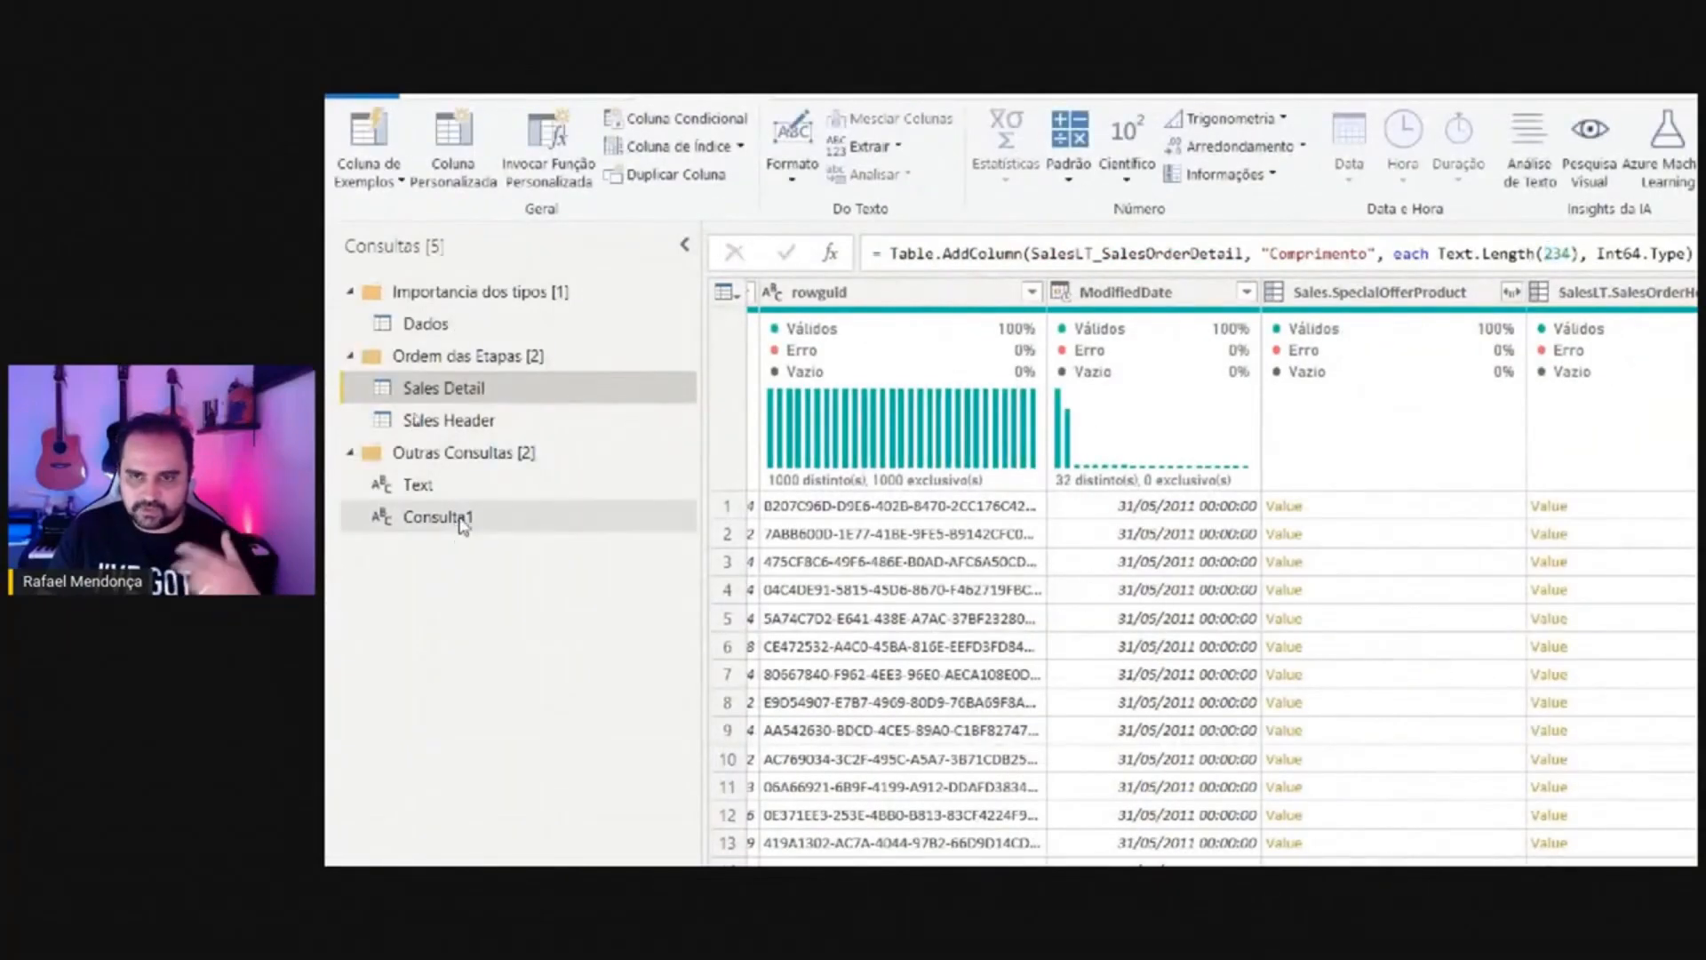
# In the Consulta1 query, replace "Qualquer" with the unquoted number 123 in the Text.Combine list and apply the formula.
pyautogui.click(445, 519)
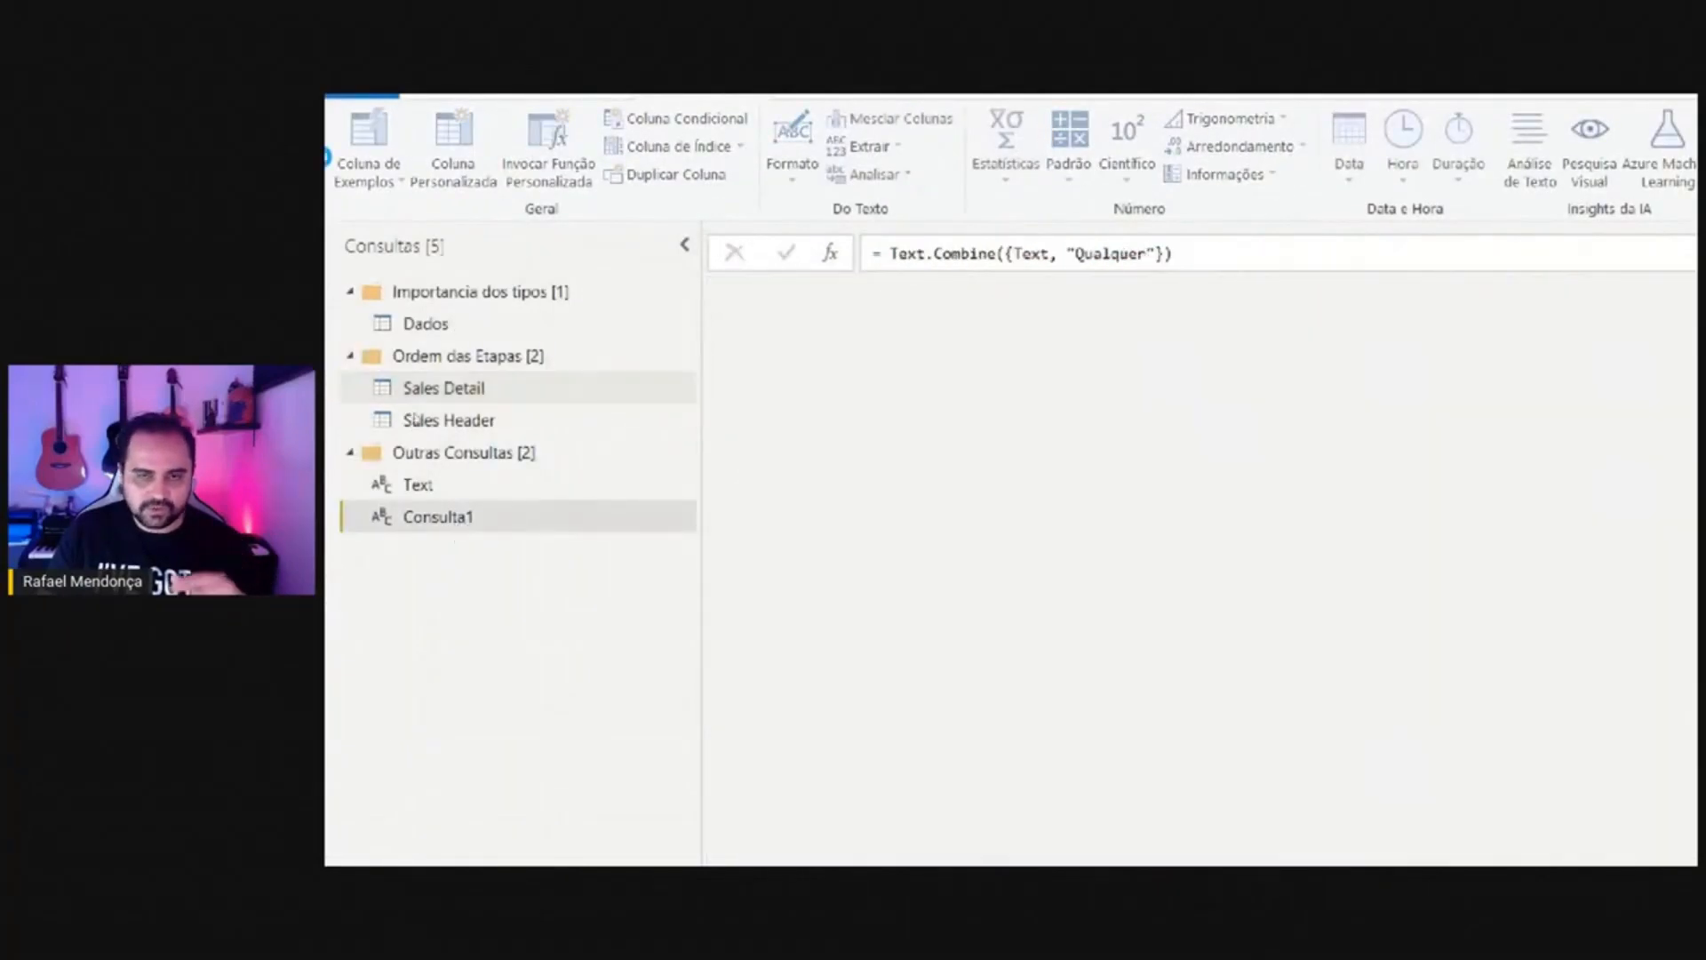
pyautogui.click(1113, 253)
pyautogui.doubleClick(1112, 254)
pyautogui.press('BackSpace')
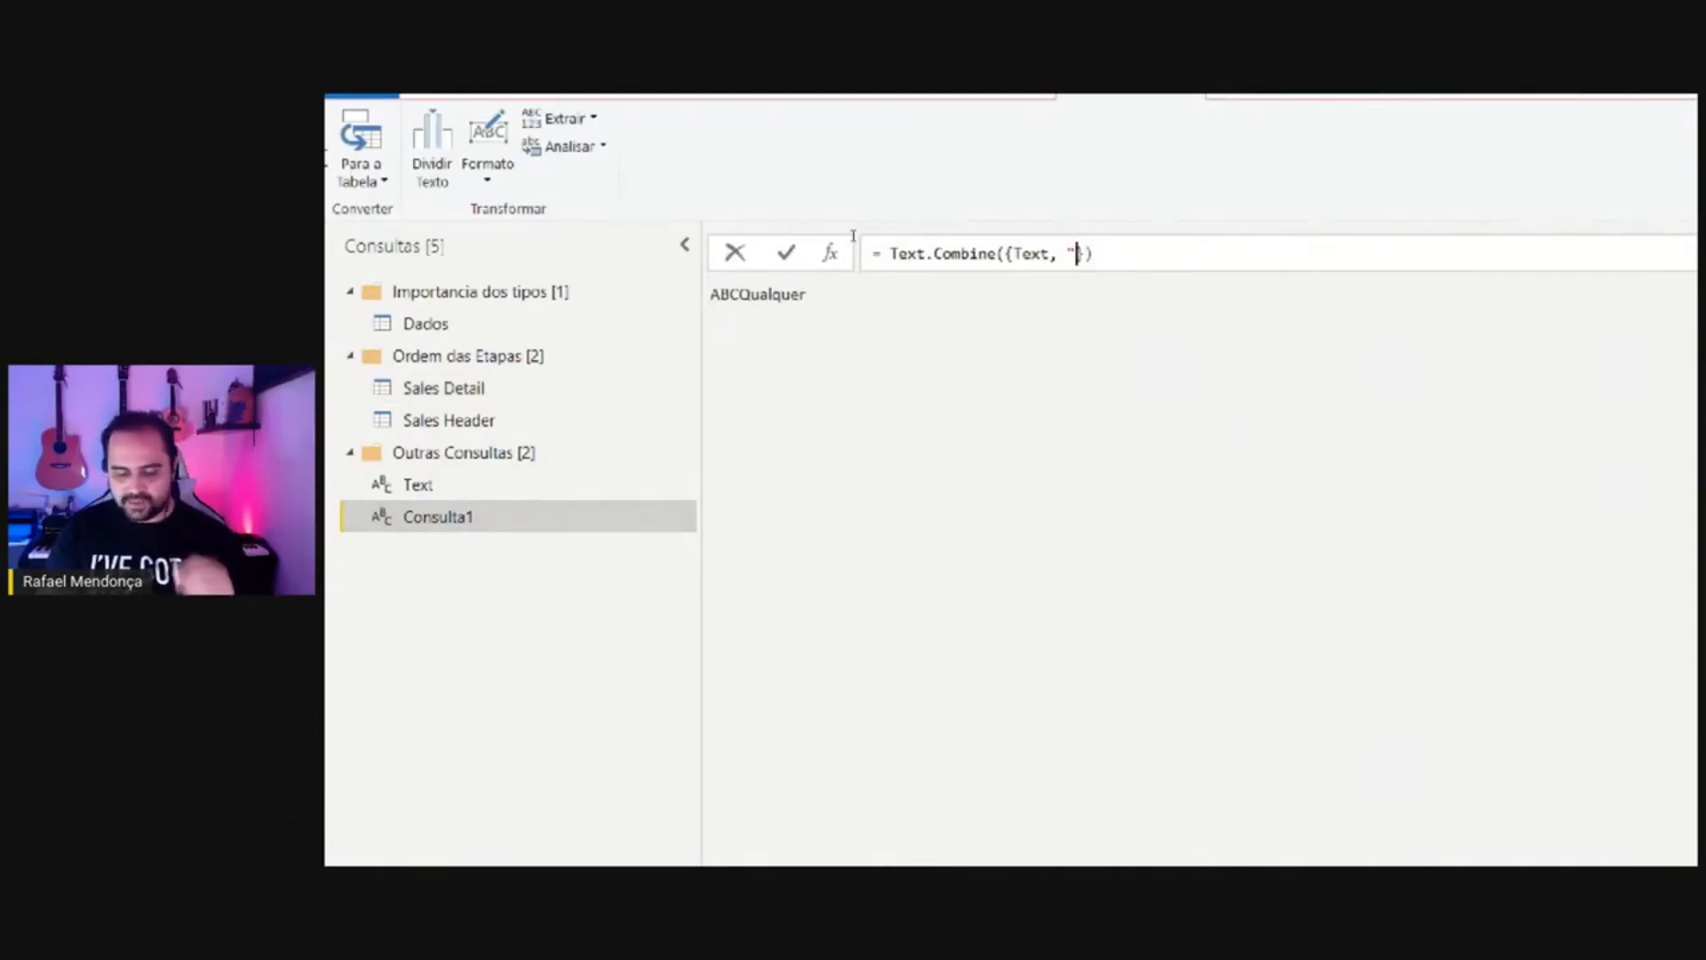
pyautogui.press('BackSpace')
pyautogui.press('Delete')
pyautogui.write('123')
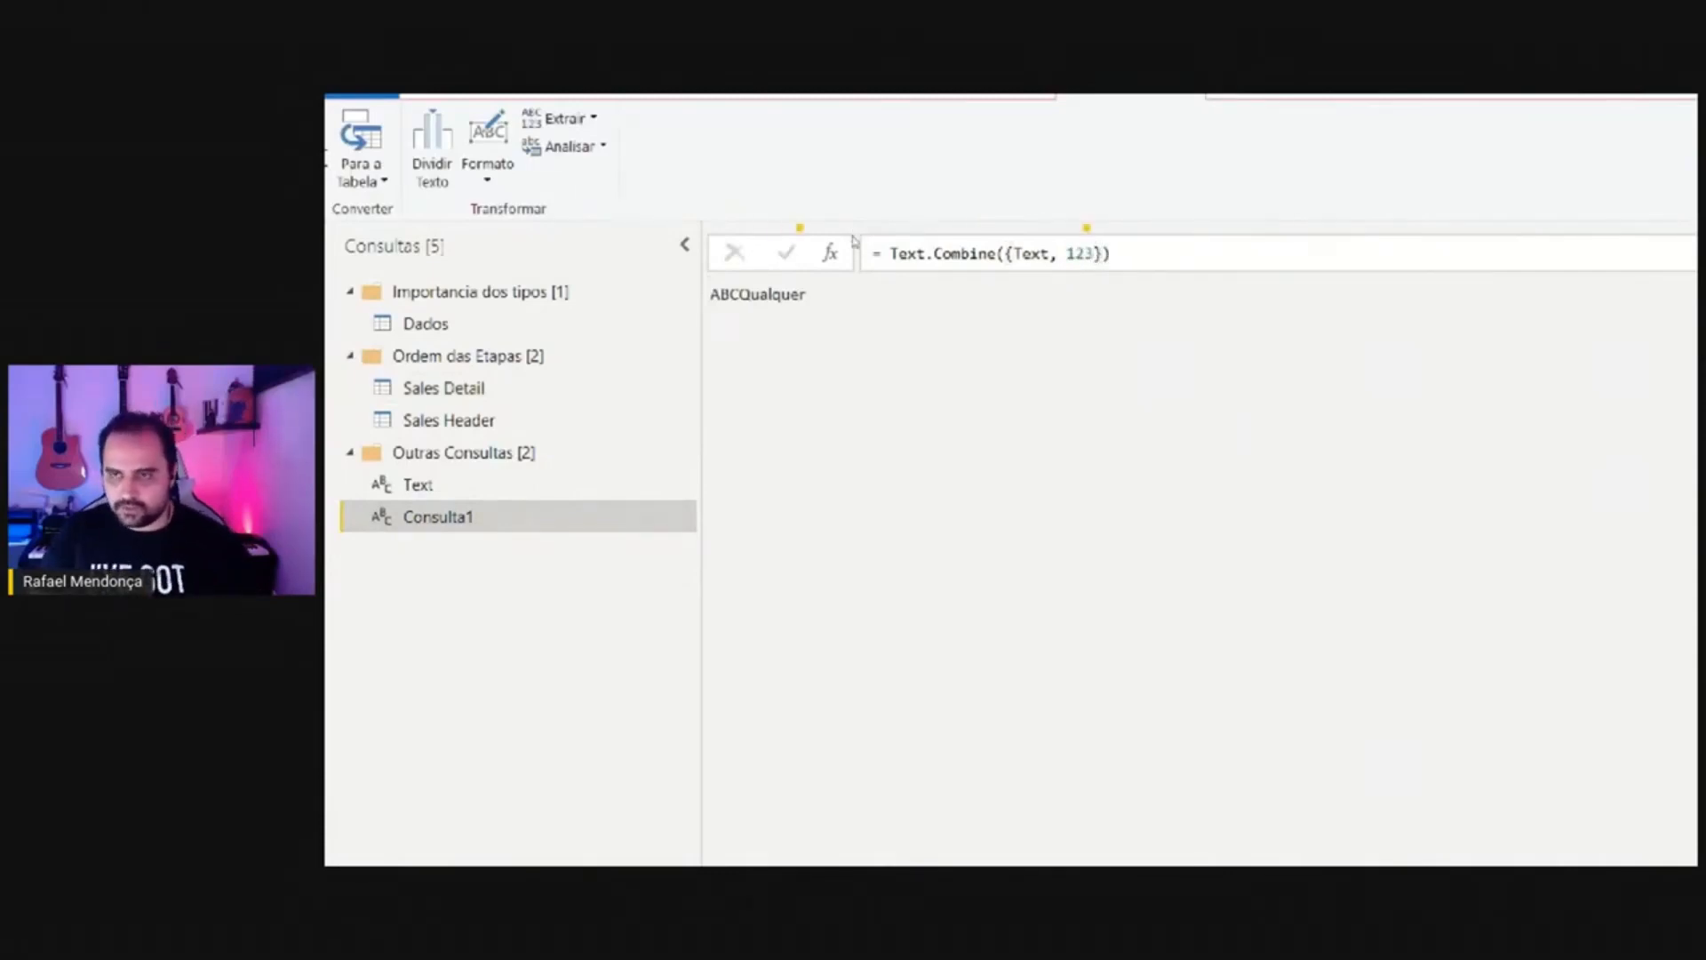
pyautogui.press('Return')
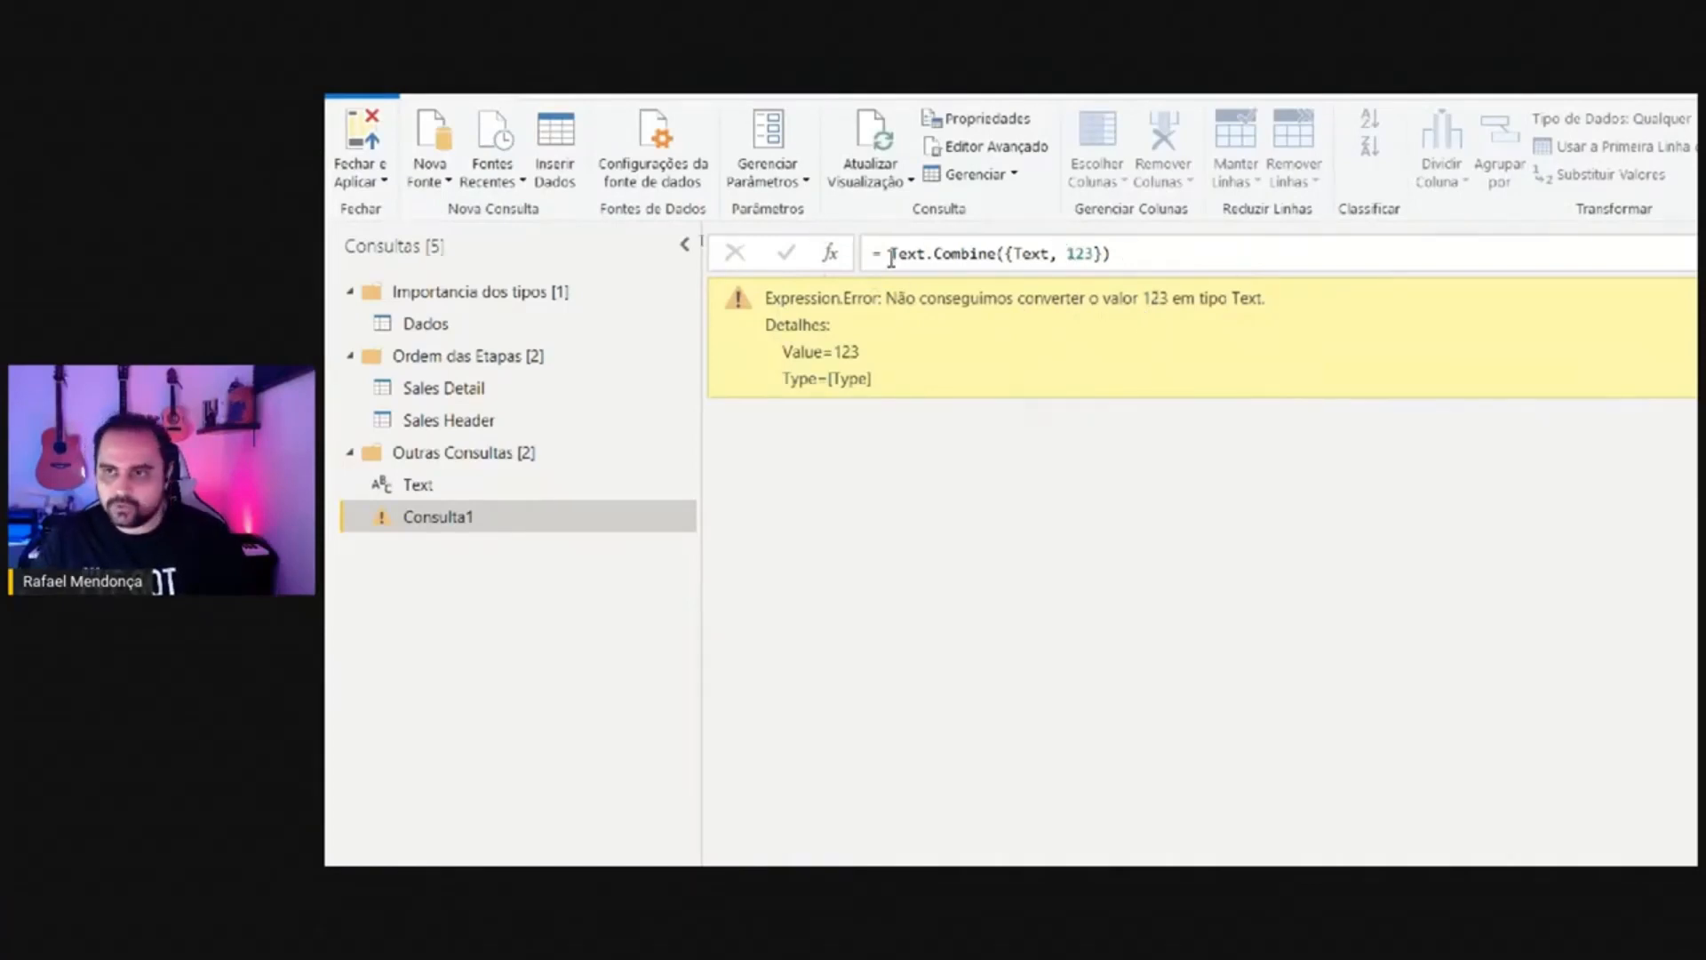
pyautogui.doubleClick(924, 256)
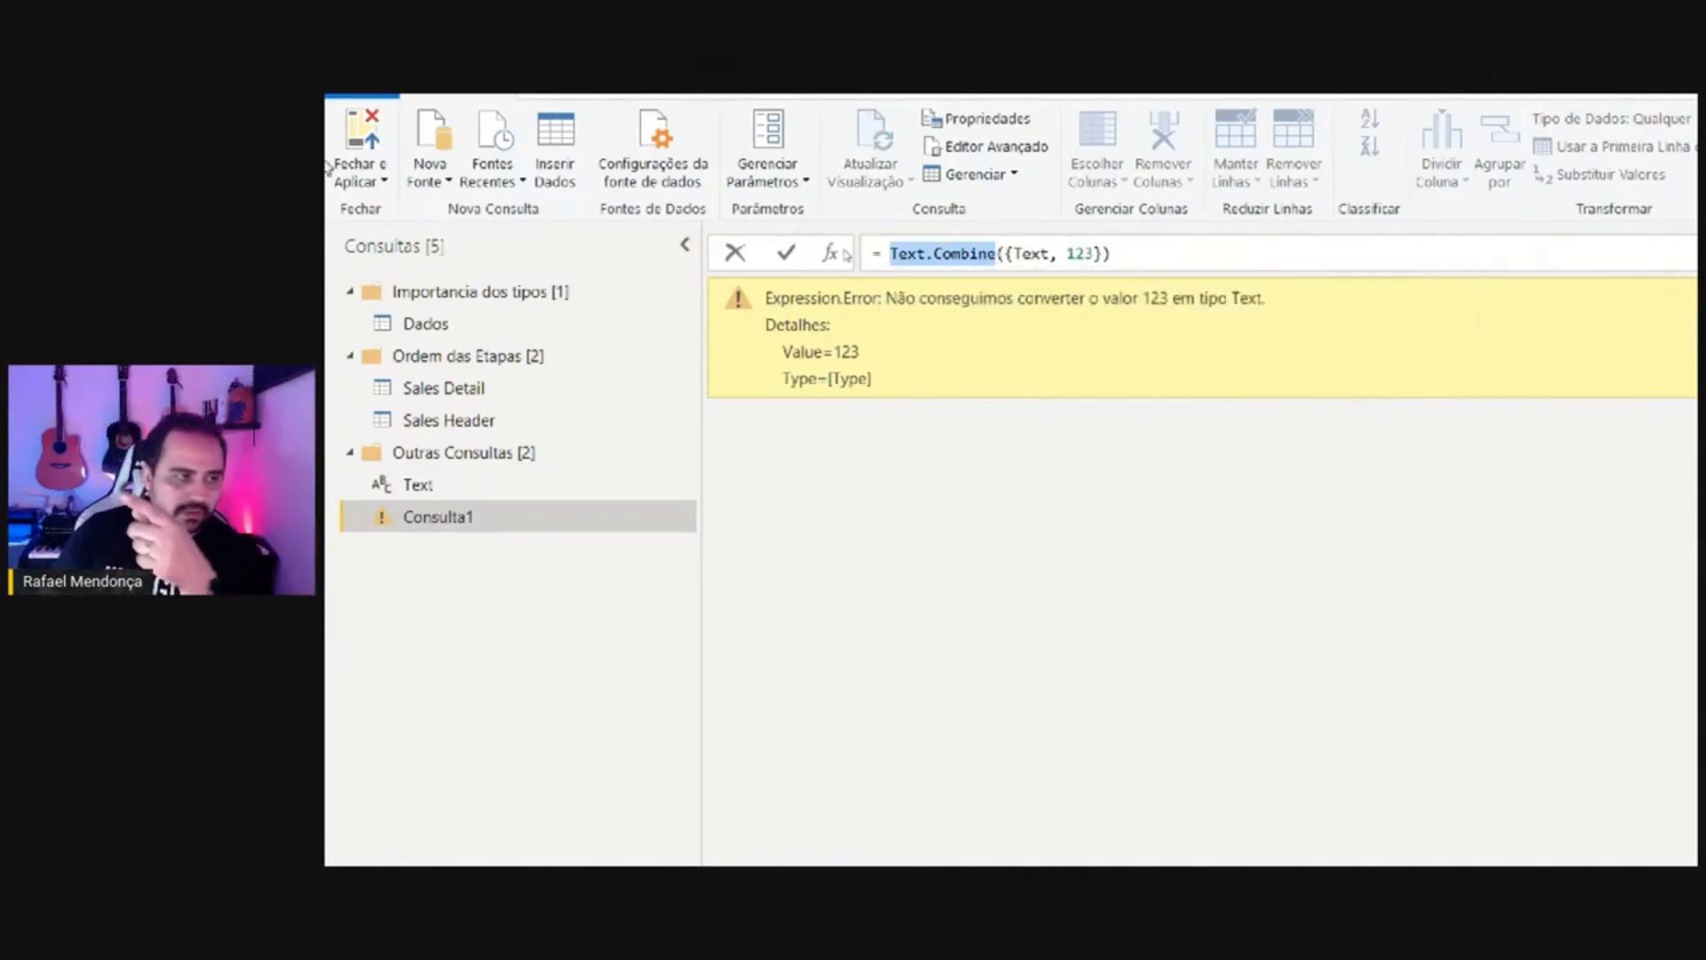
pyautogui.click(1082, 255)
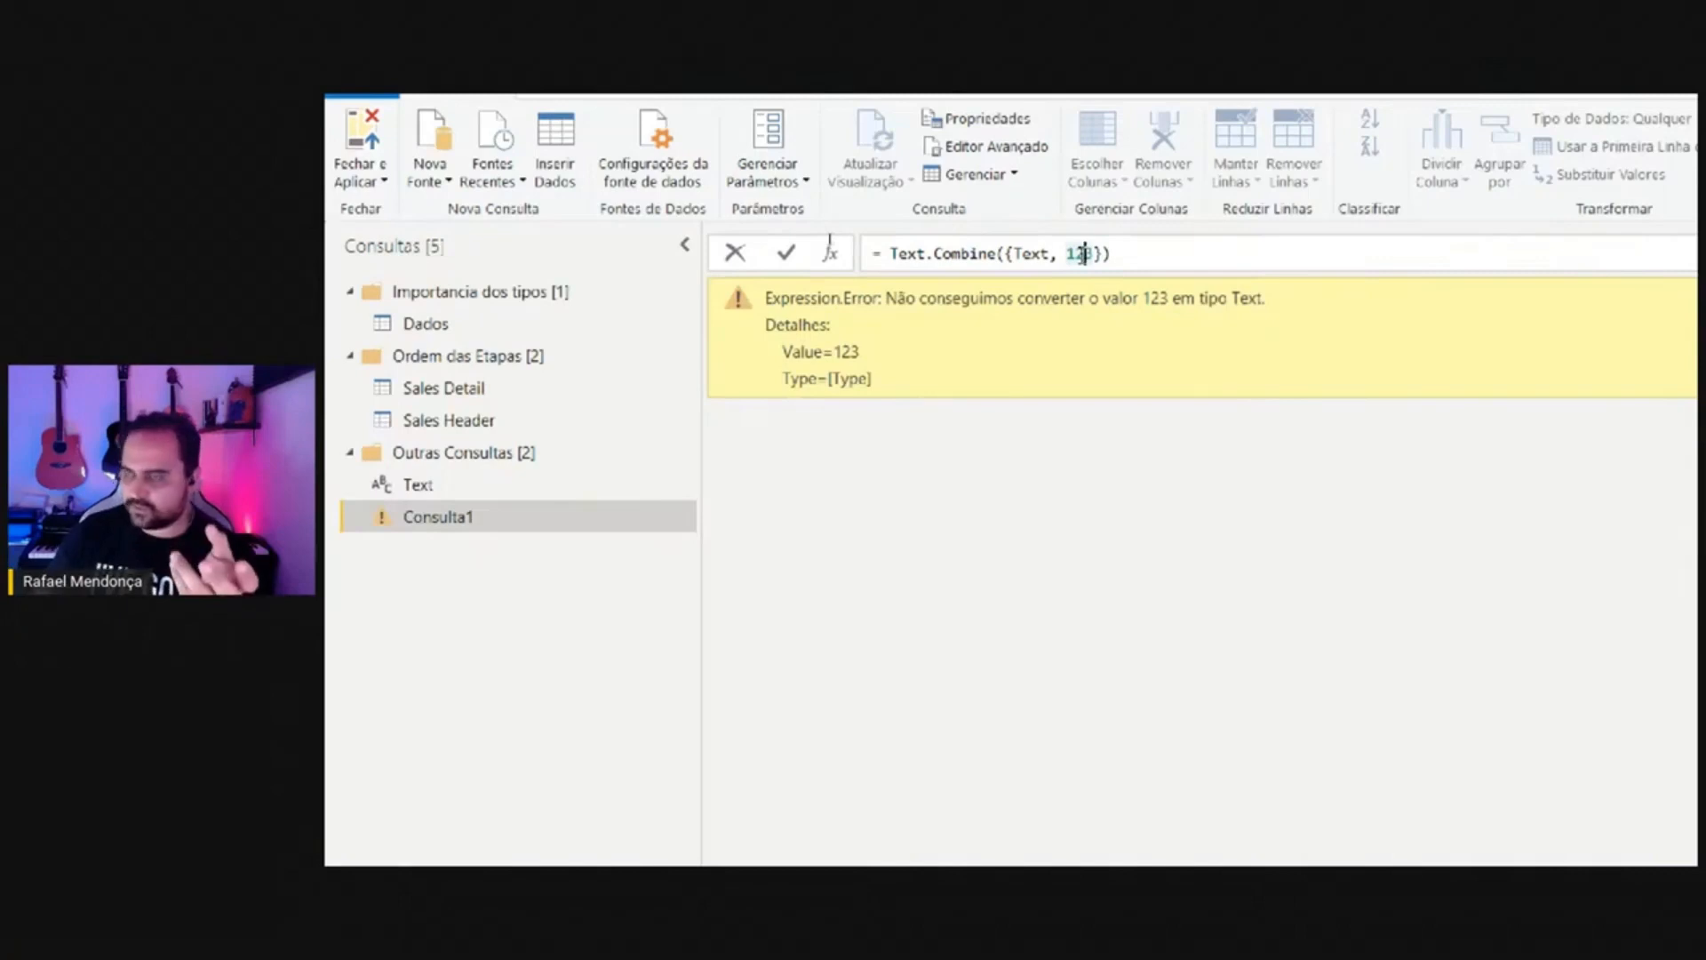
pyautogui.press('Left')
pyautogui.press('Left')
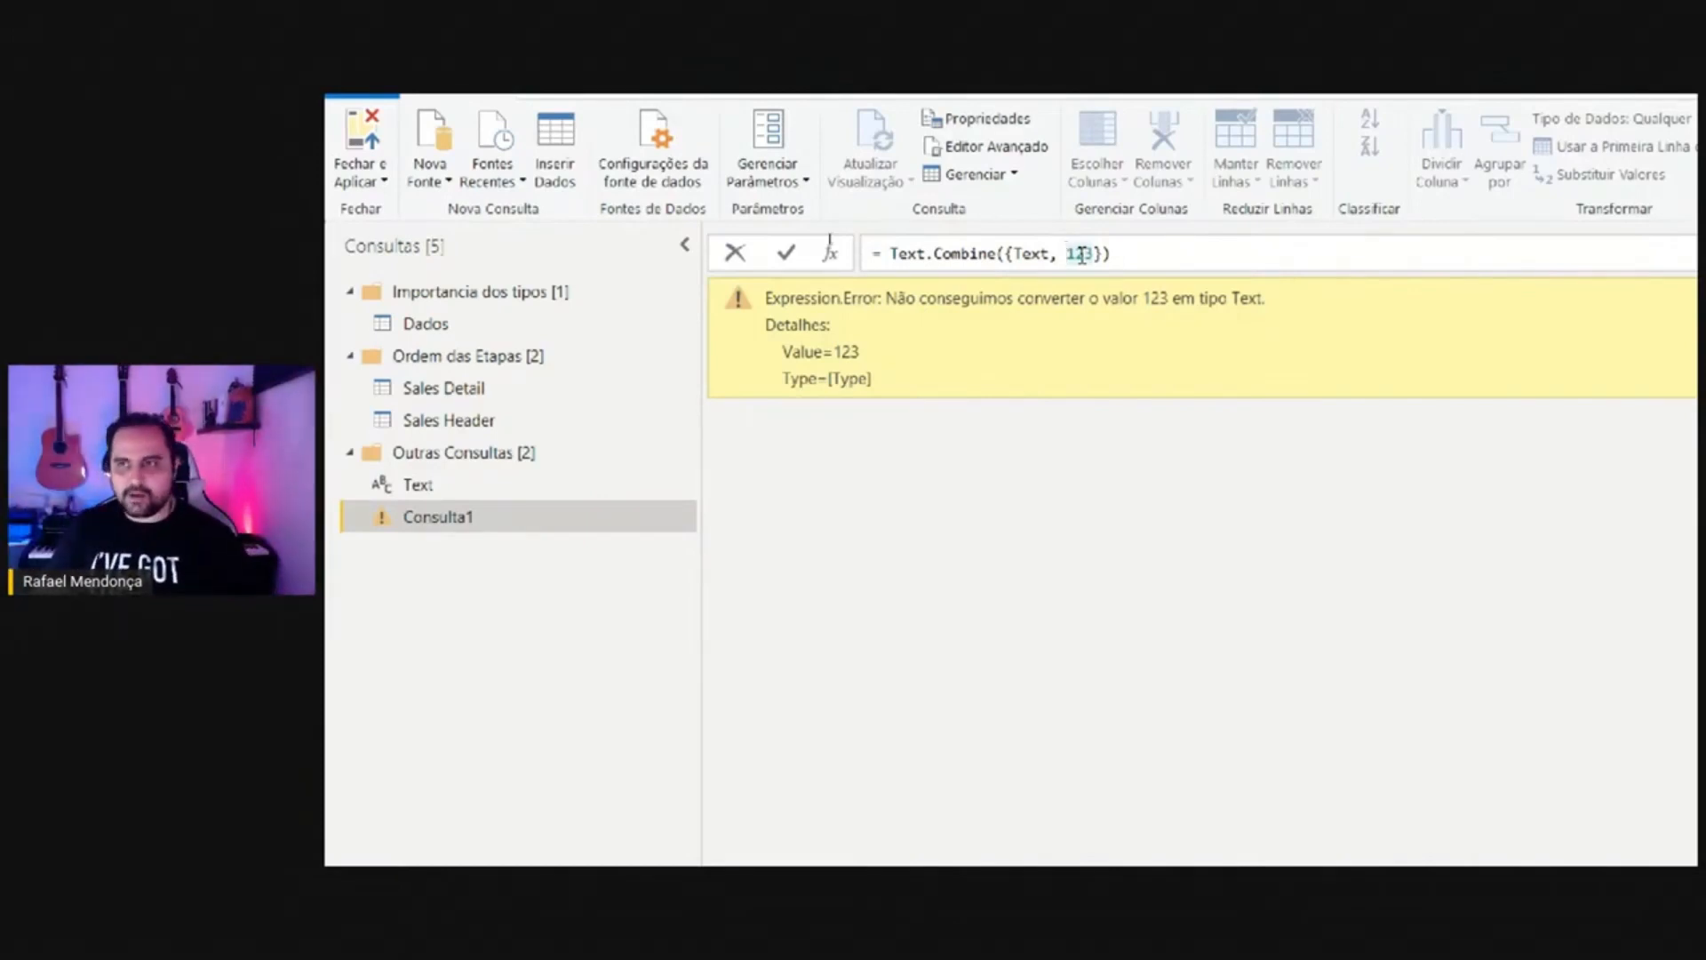
pyautogui.press('Right')
pyautogui.press('Right')
pyautogui.press('Right')
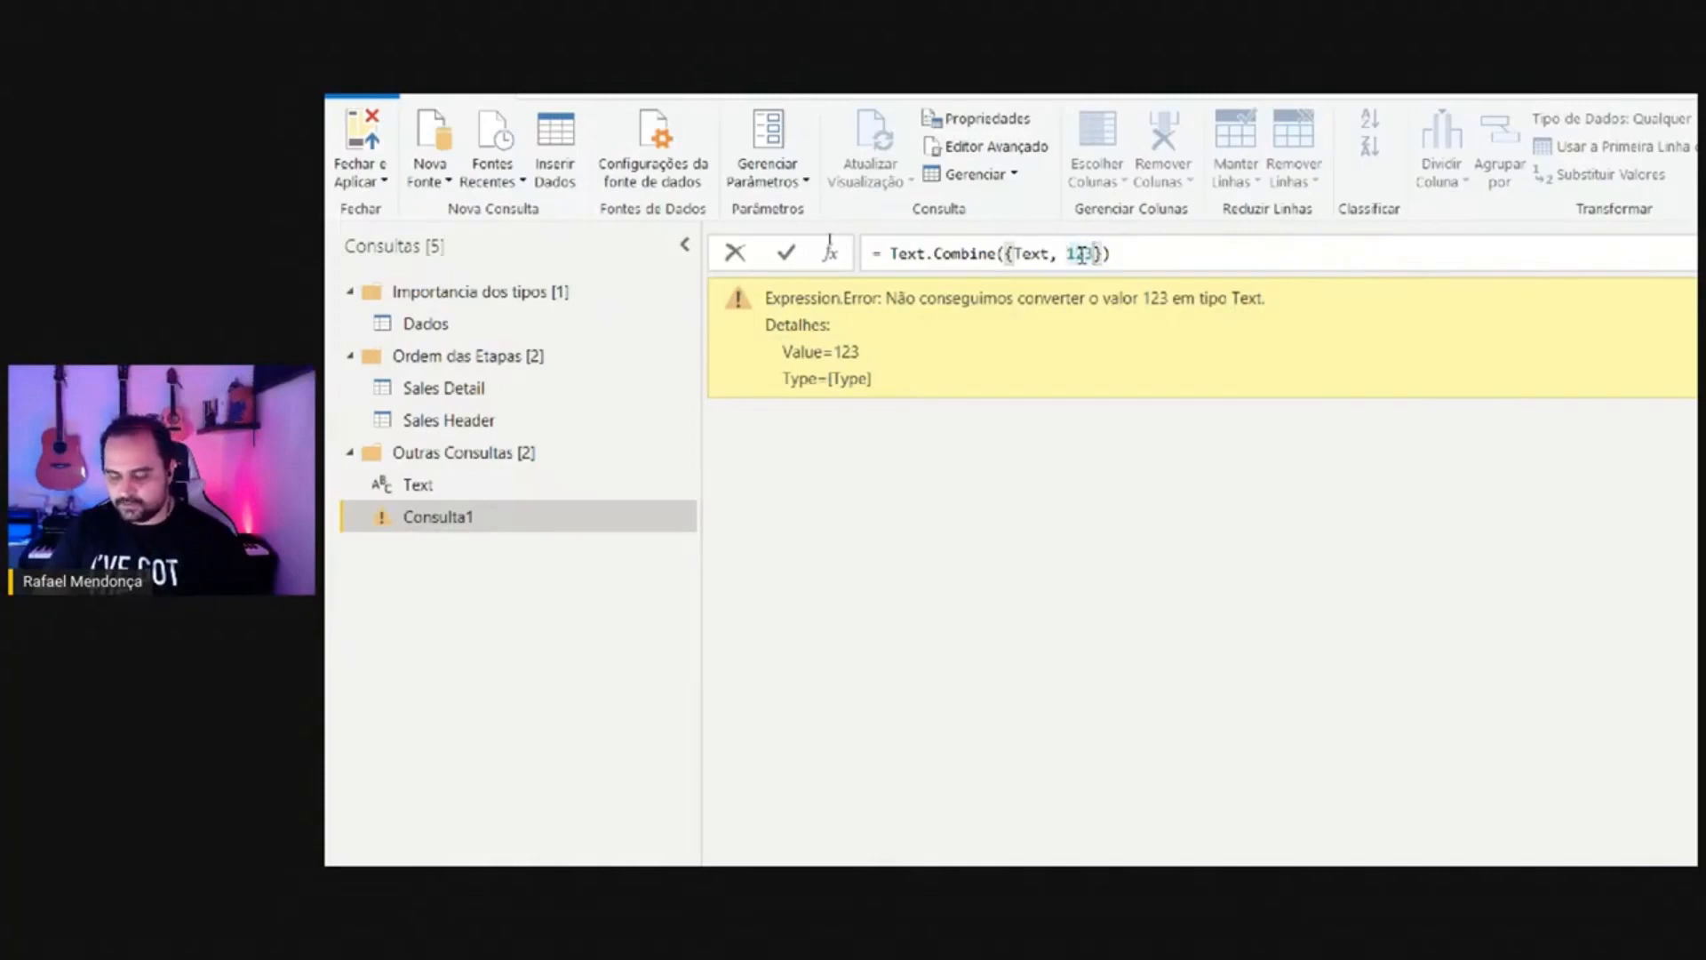
pyautogui.write('""')
pyautogui.press('BackSpace')
pyautogui.press('Delete')
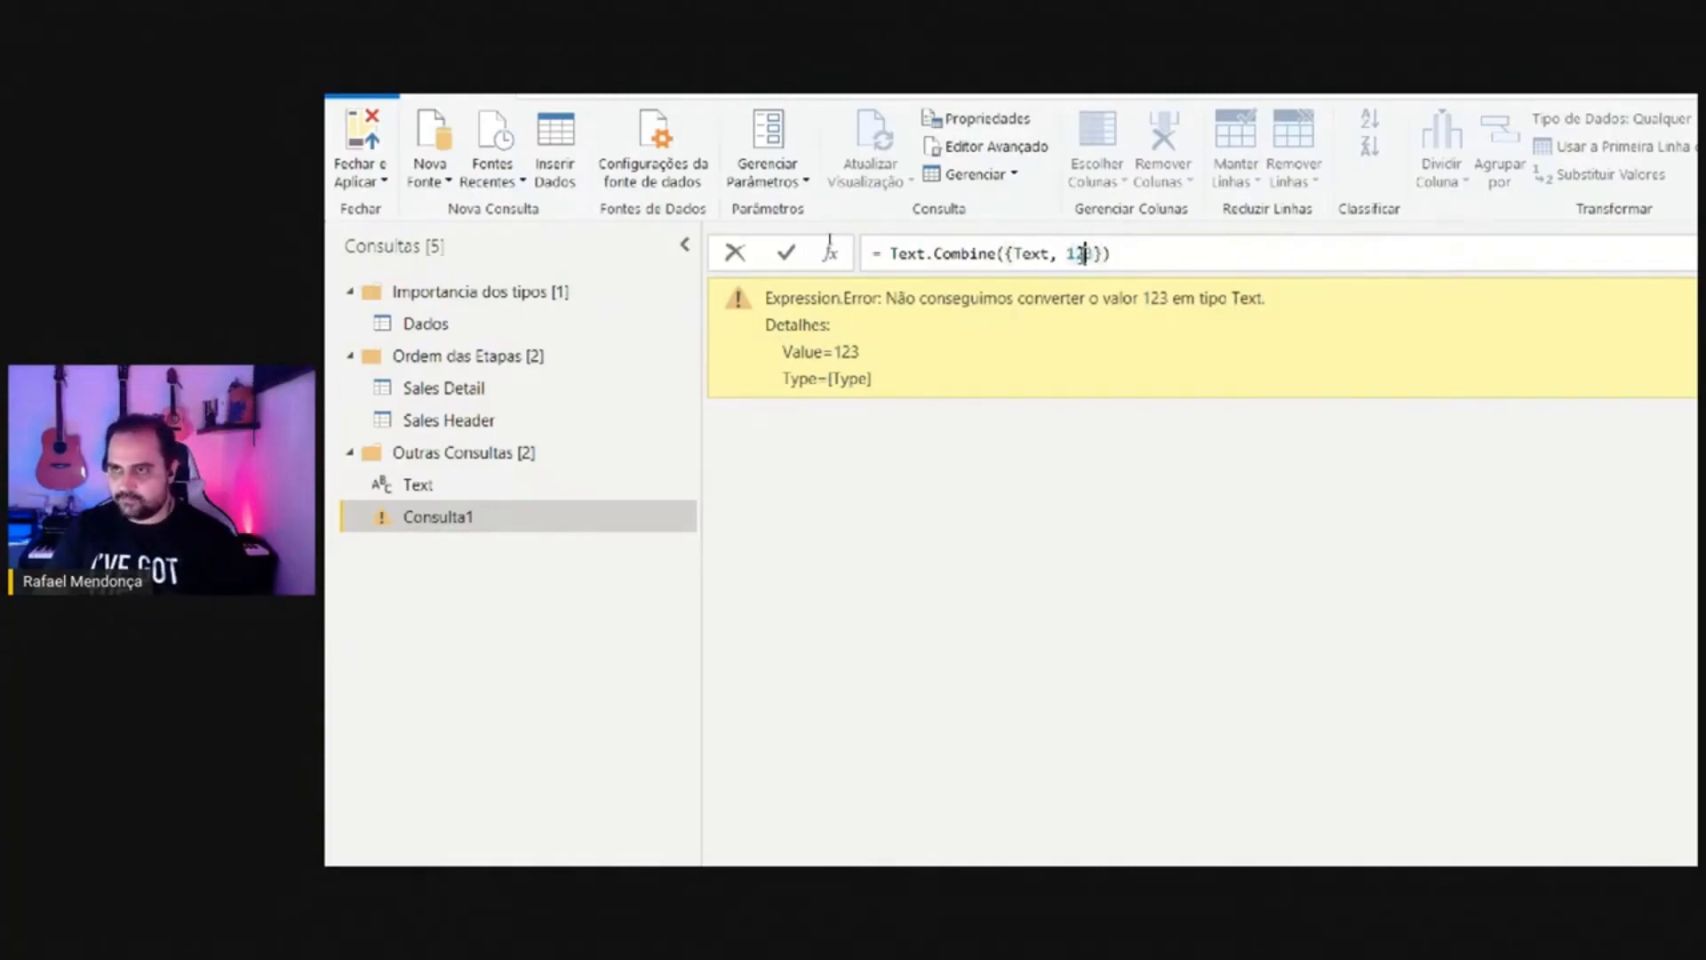
# Enclose 123 in double quotes in Consulta1's Text.Combine list and apply the formula.
pyautogui.press('Left')
pyautogui.press('Left')
pyautogui.press('Left')
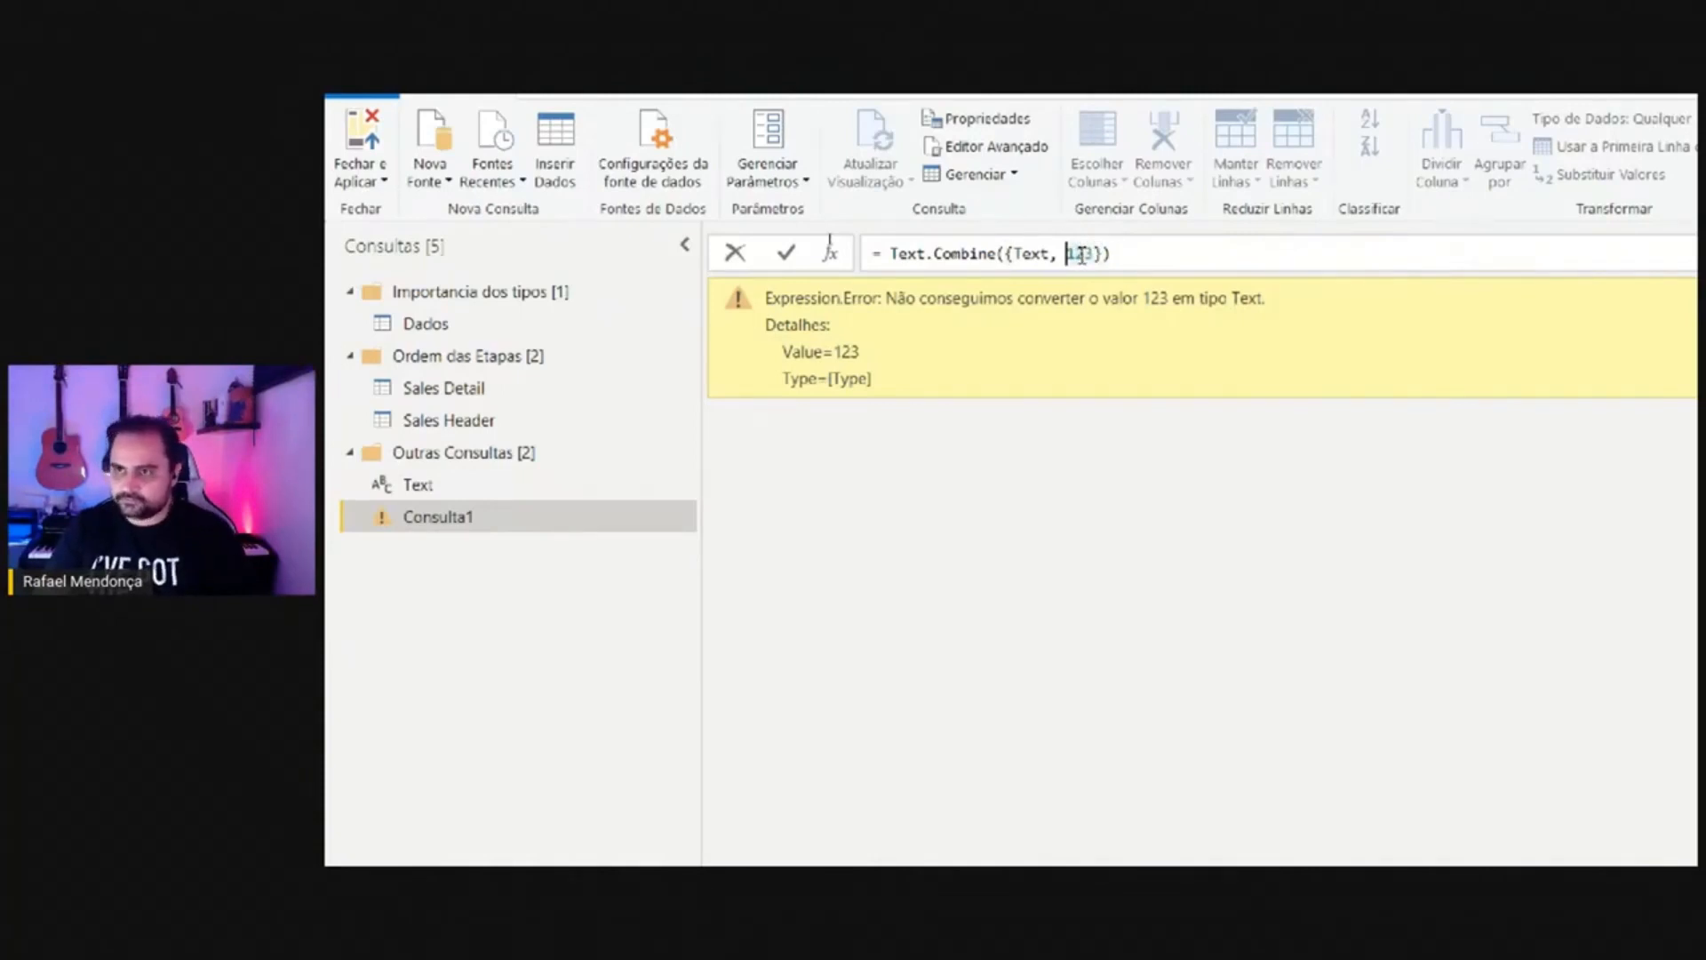
pyautogui.write('"')
pyautogui.press('Right')
pyautogui.press('Right')
pyautogui.press('Right')
pyautogui.write('"')
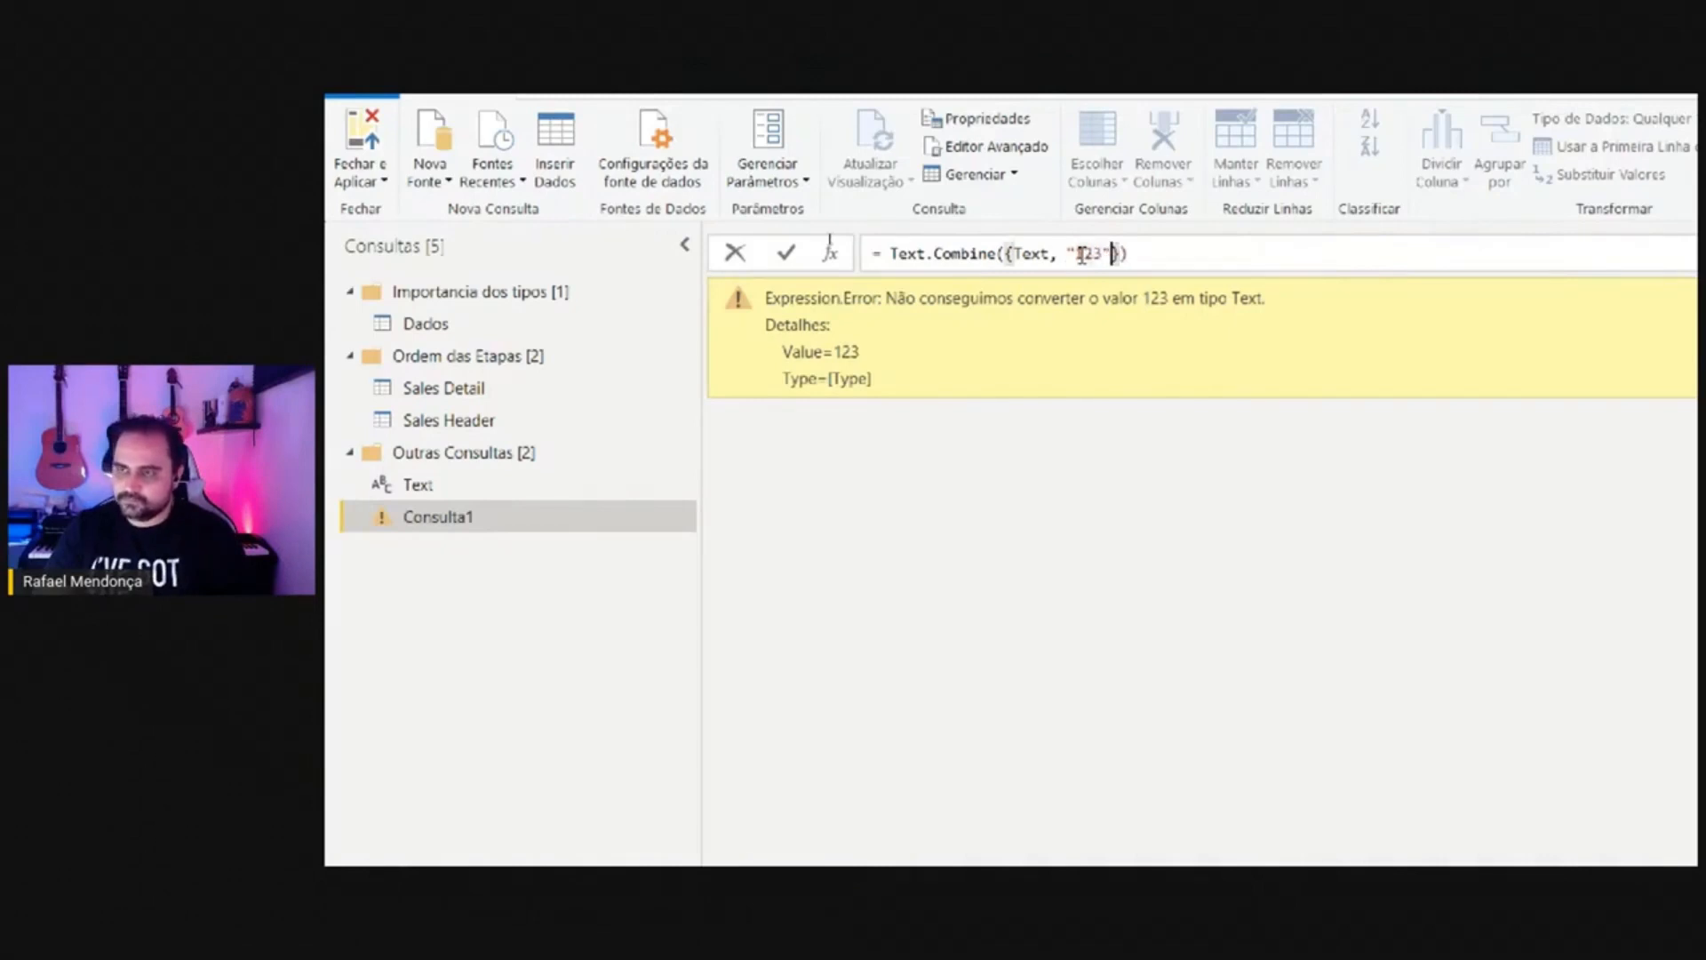
pyautogui.press('Return')
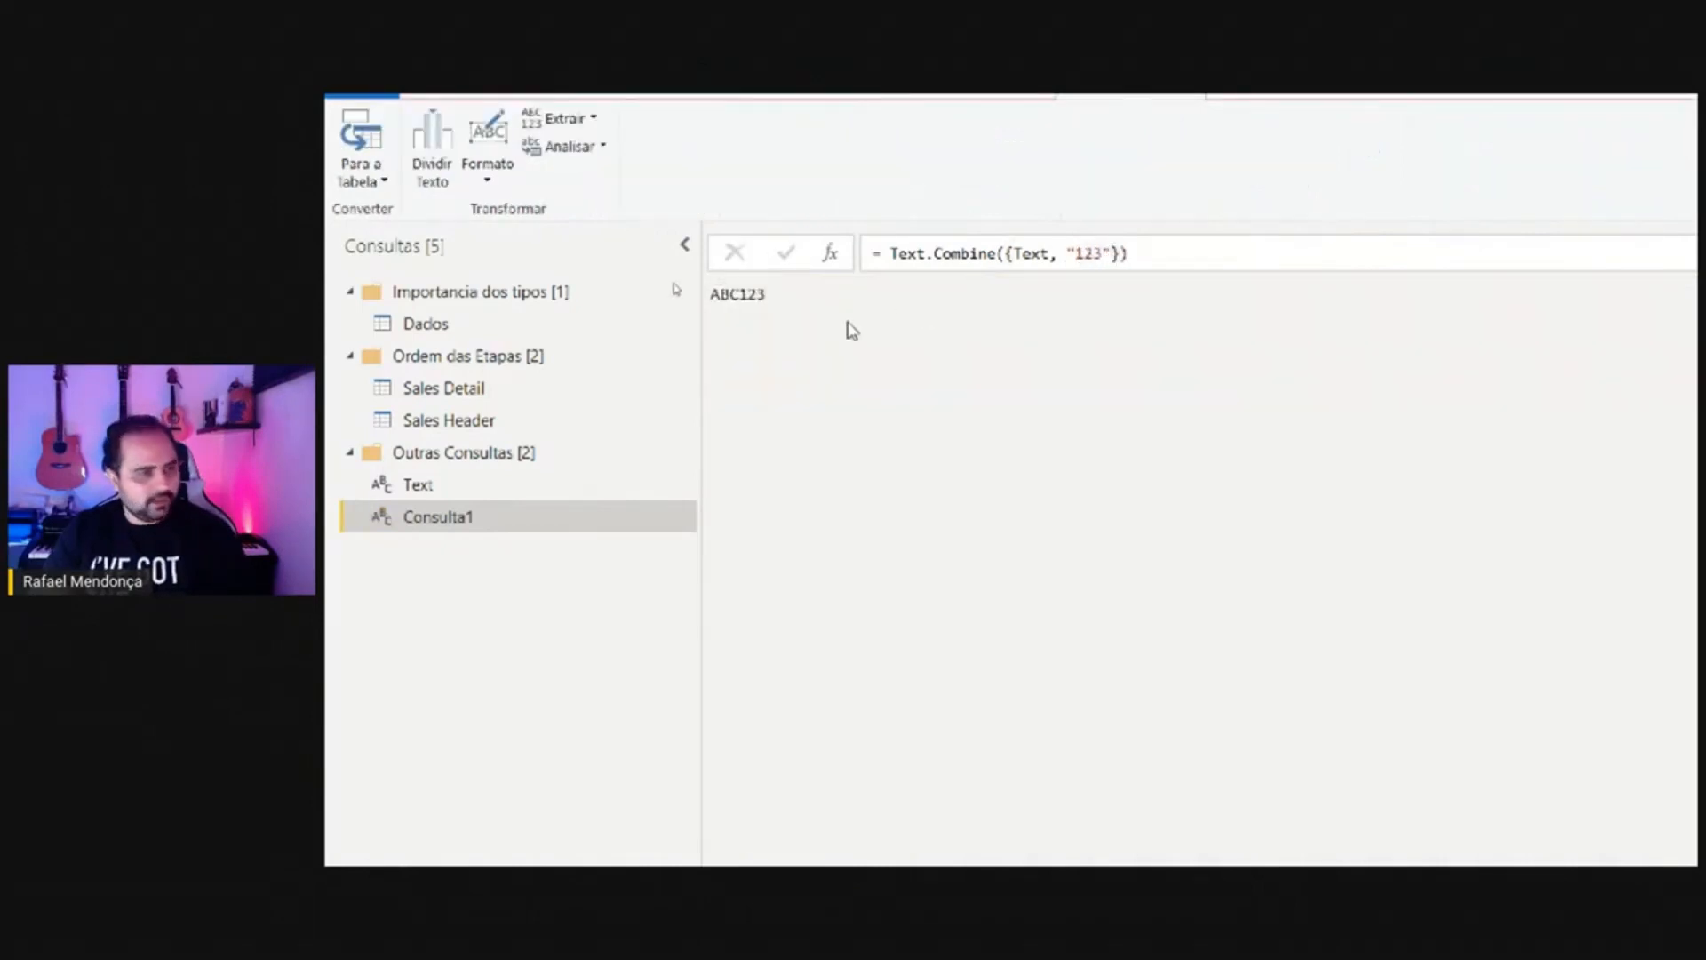
# Create a new blank query that holds the number value 123.
pyautogui.rightClick(472, 611)
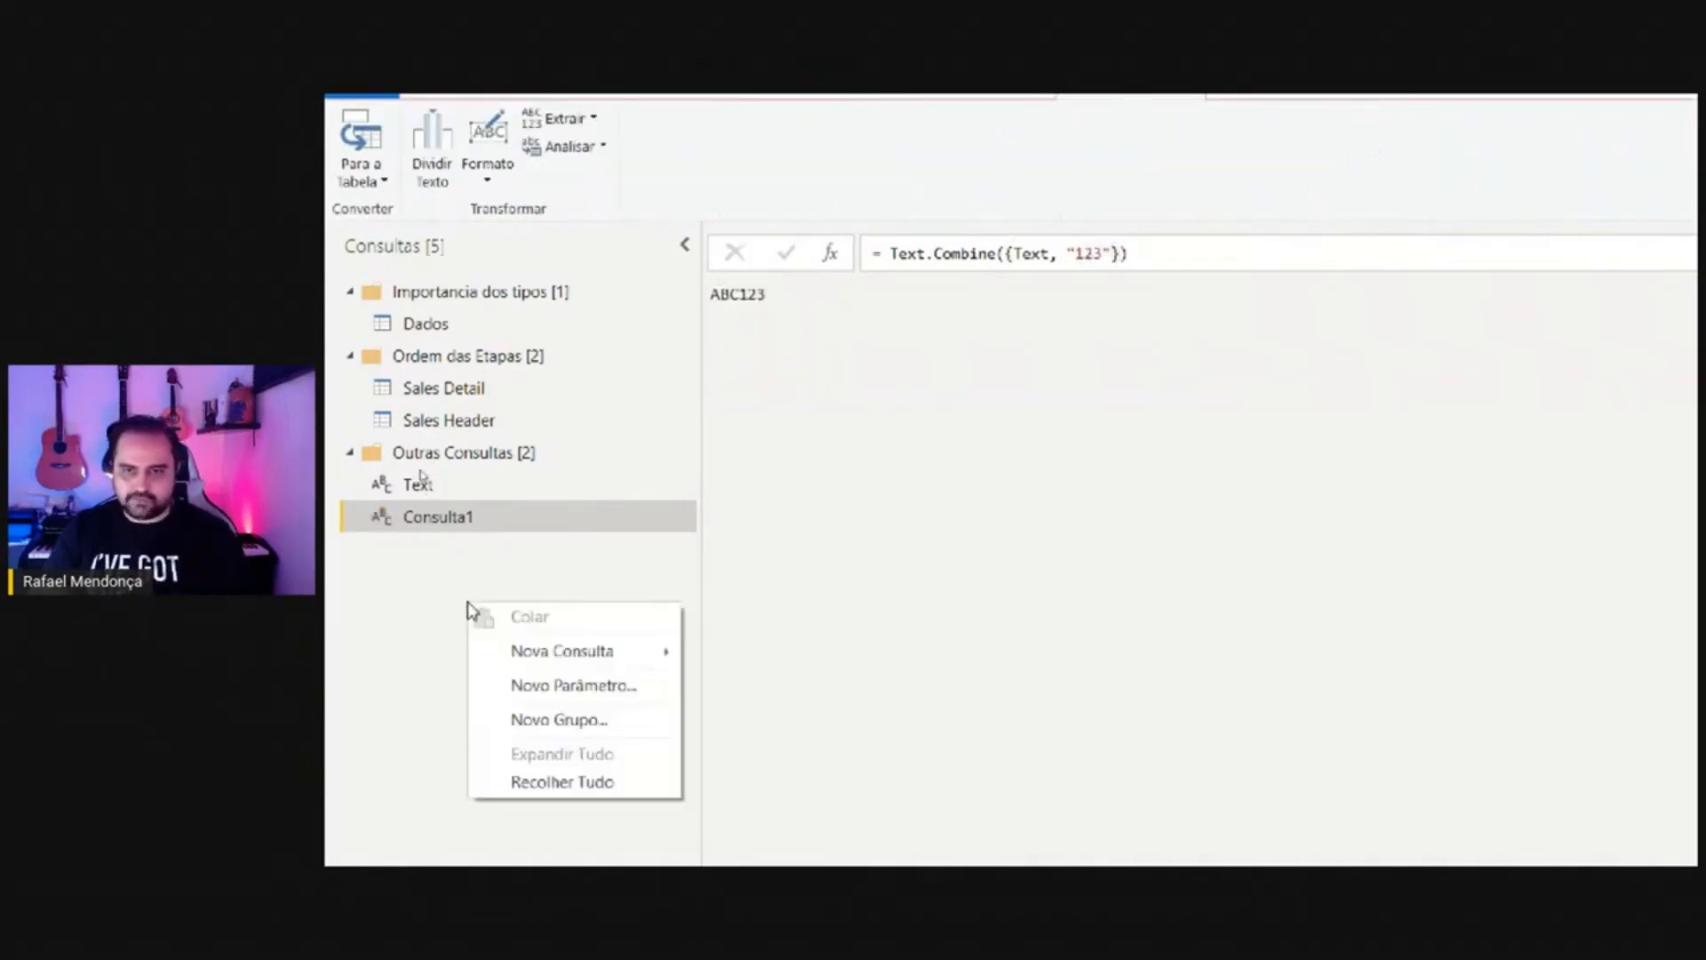
pyautogui.moveTo(599, 662)
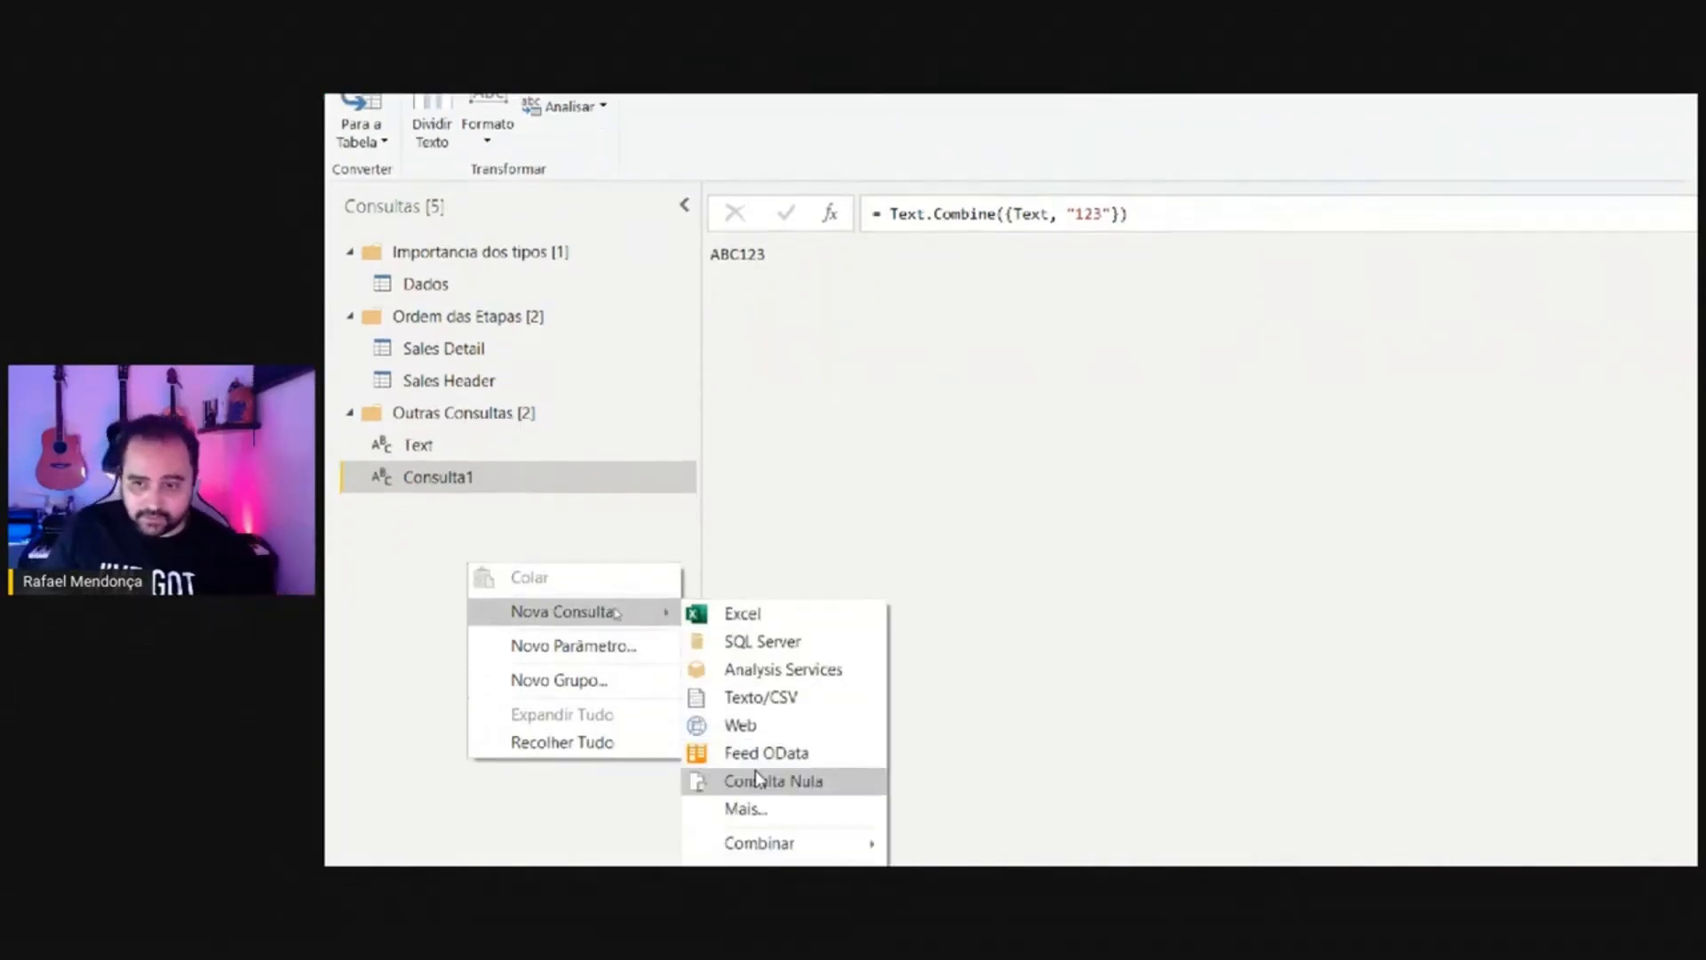
pyautogui.click(755, 820)
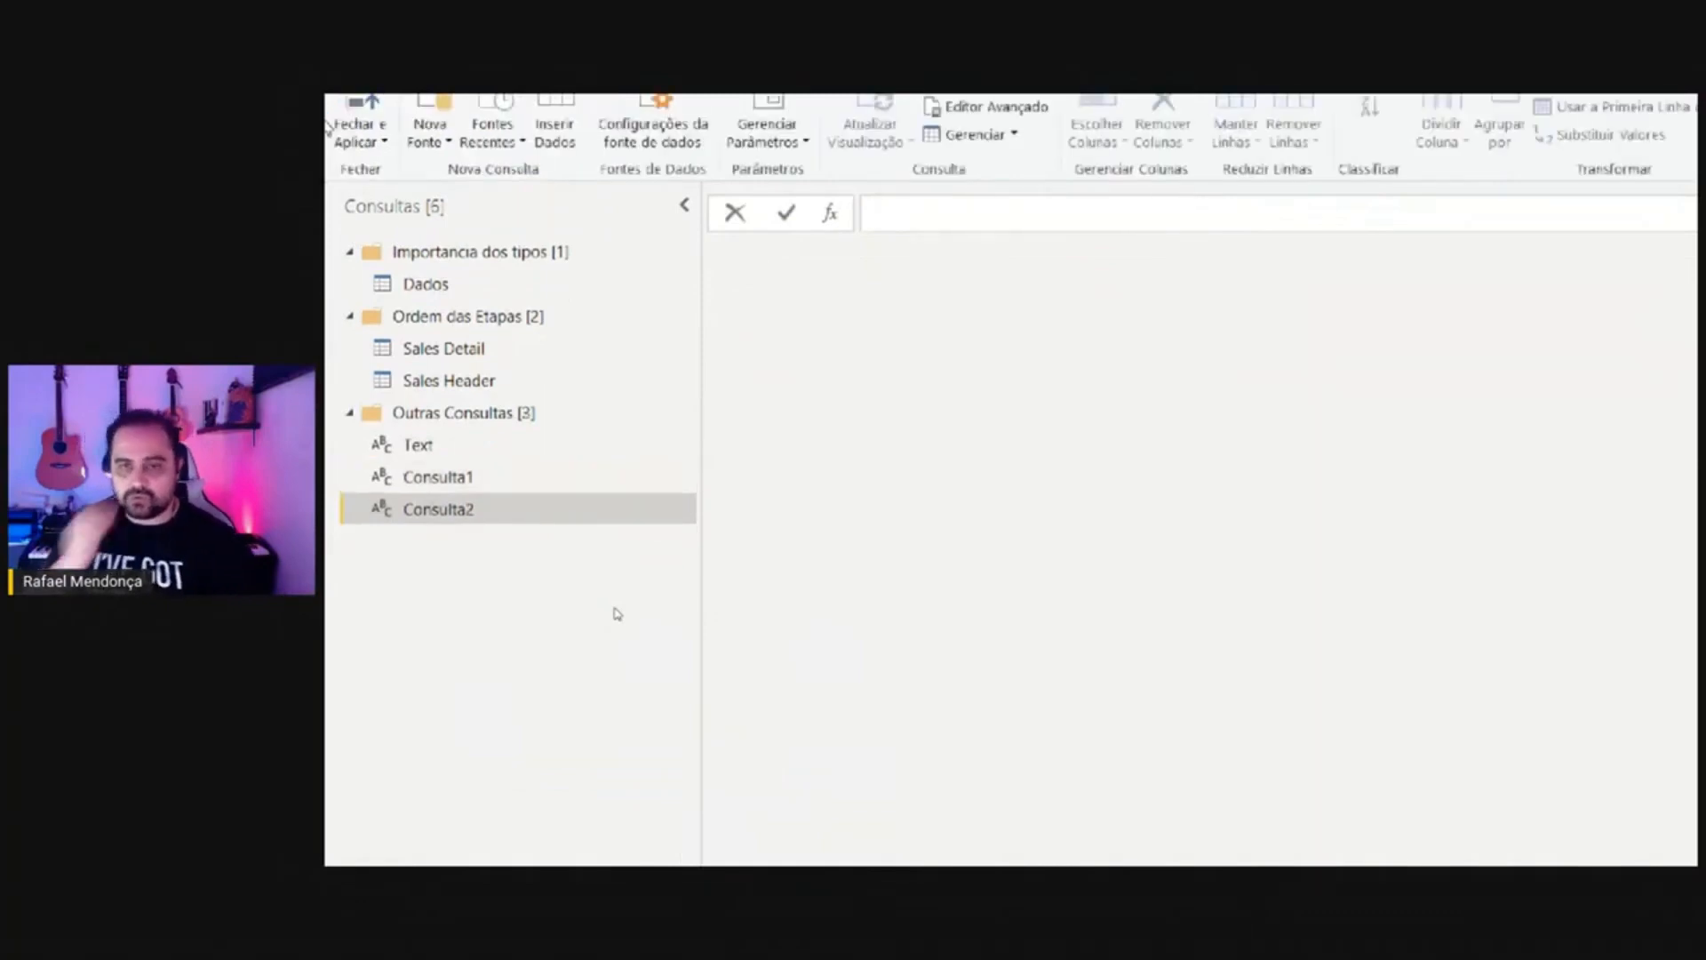
pyautogui.write('= 123')
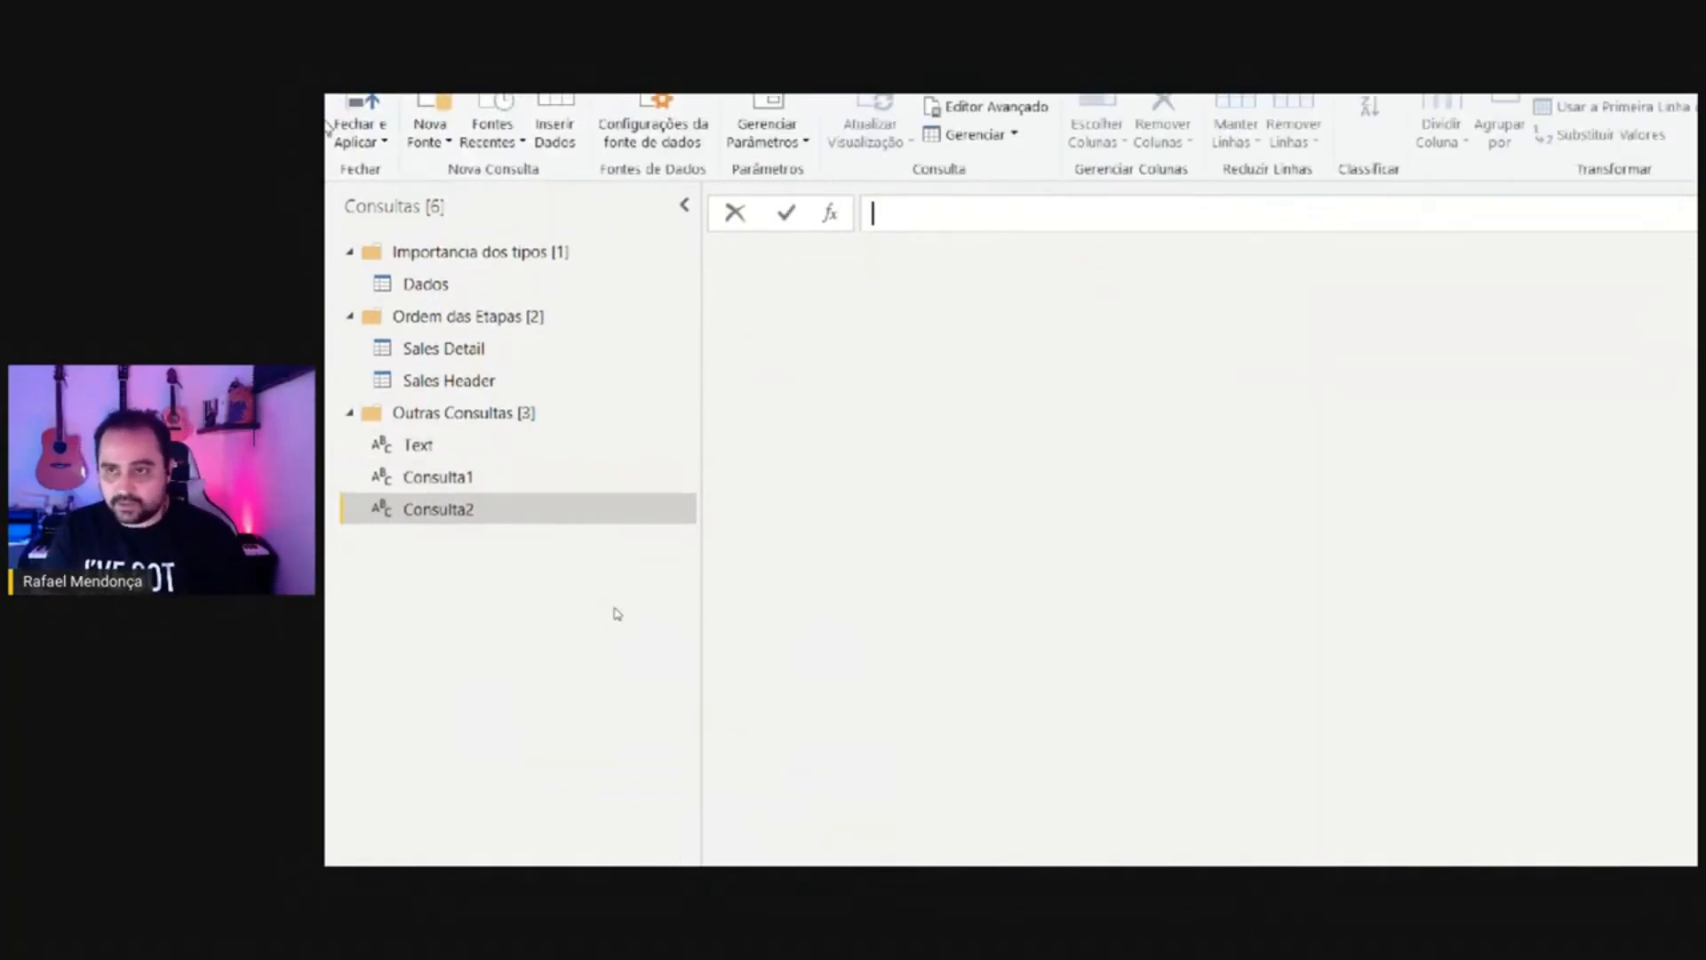
pyautogui.press('Return')
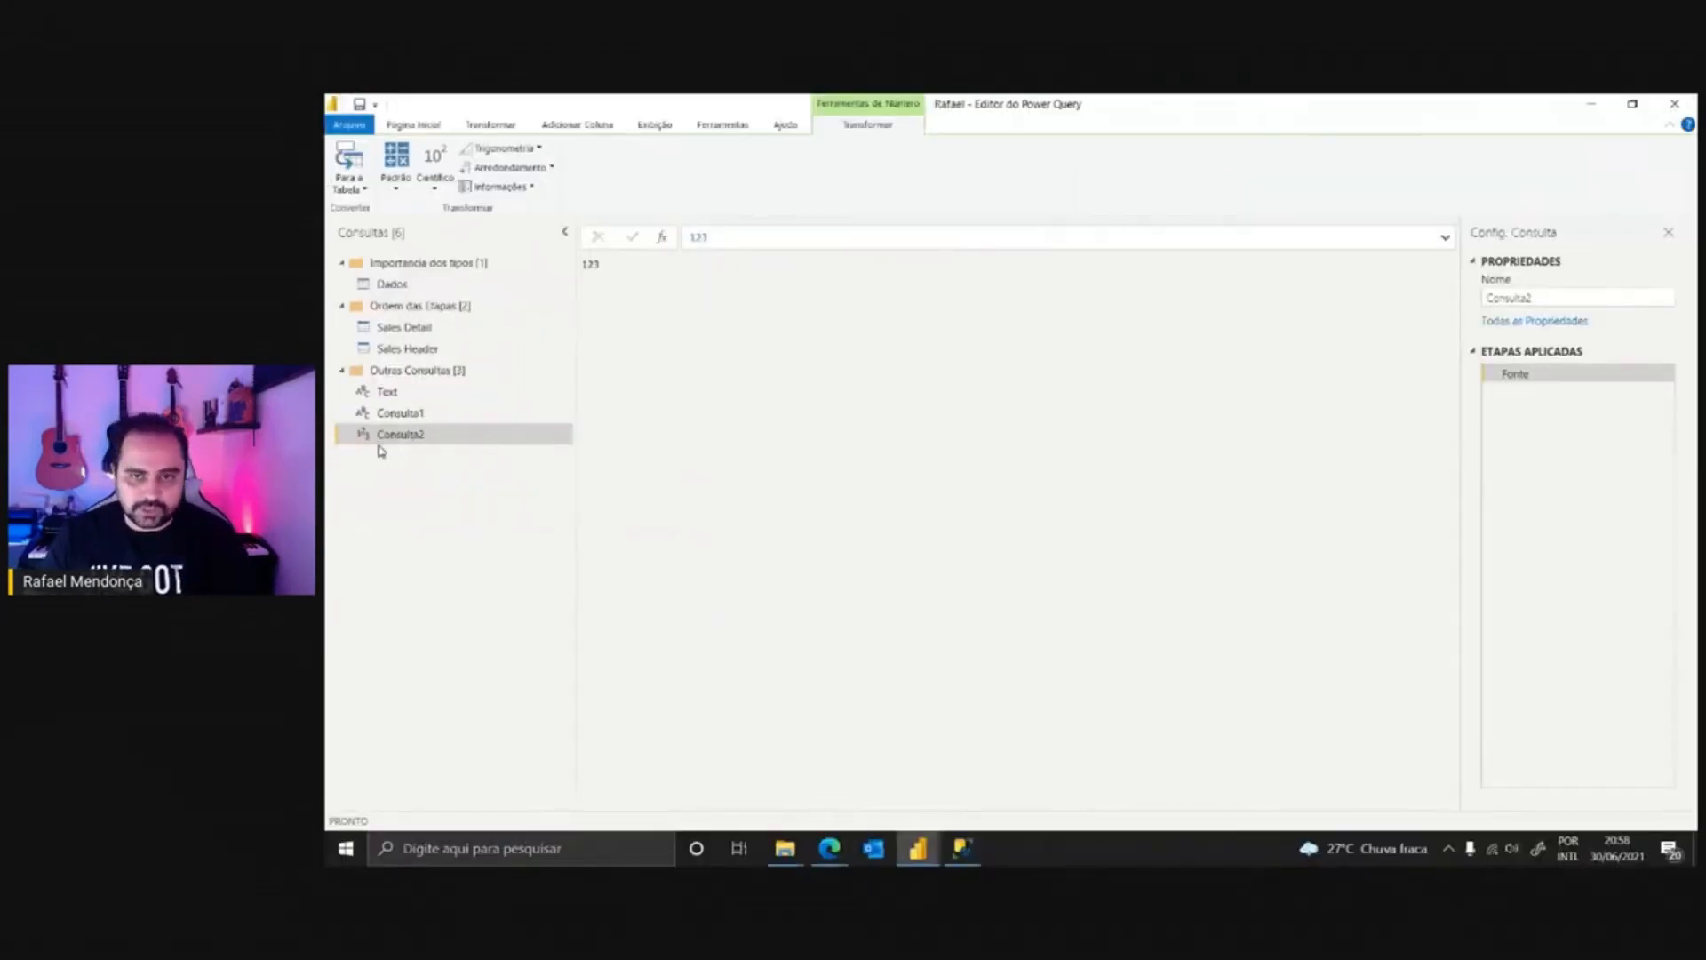
# Rename the new blank query as Number.
pyautogui.rightClick(384, 435)
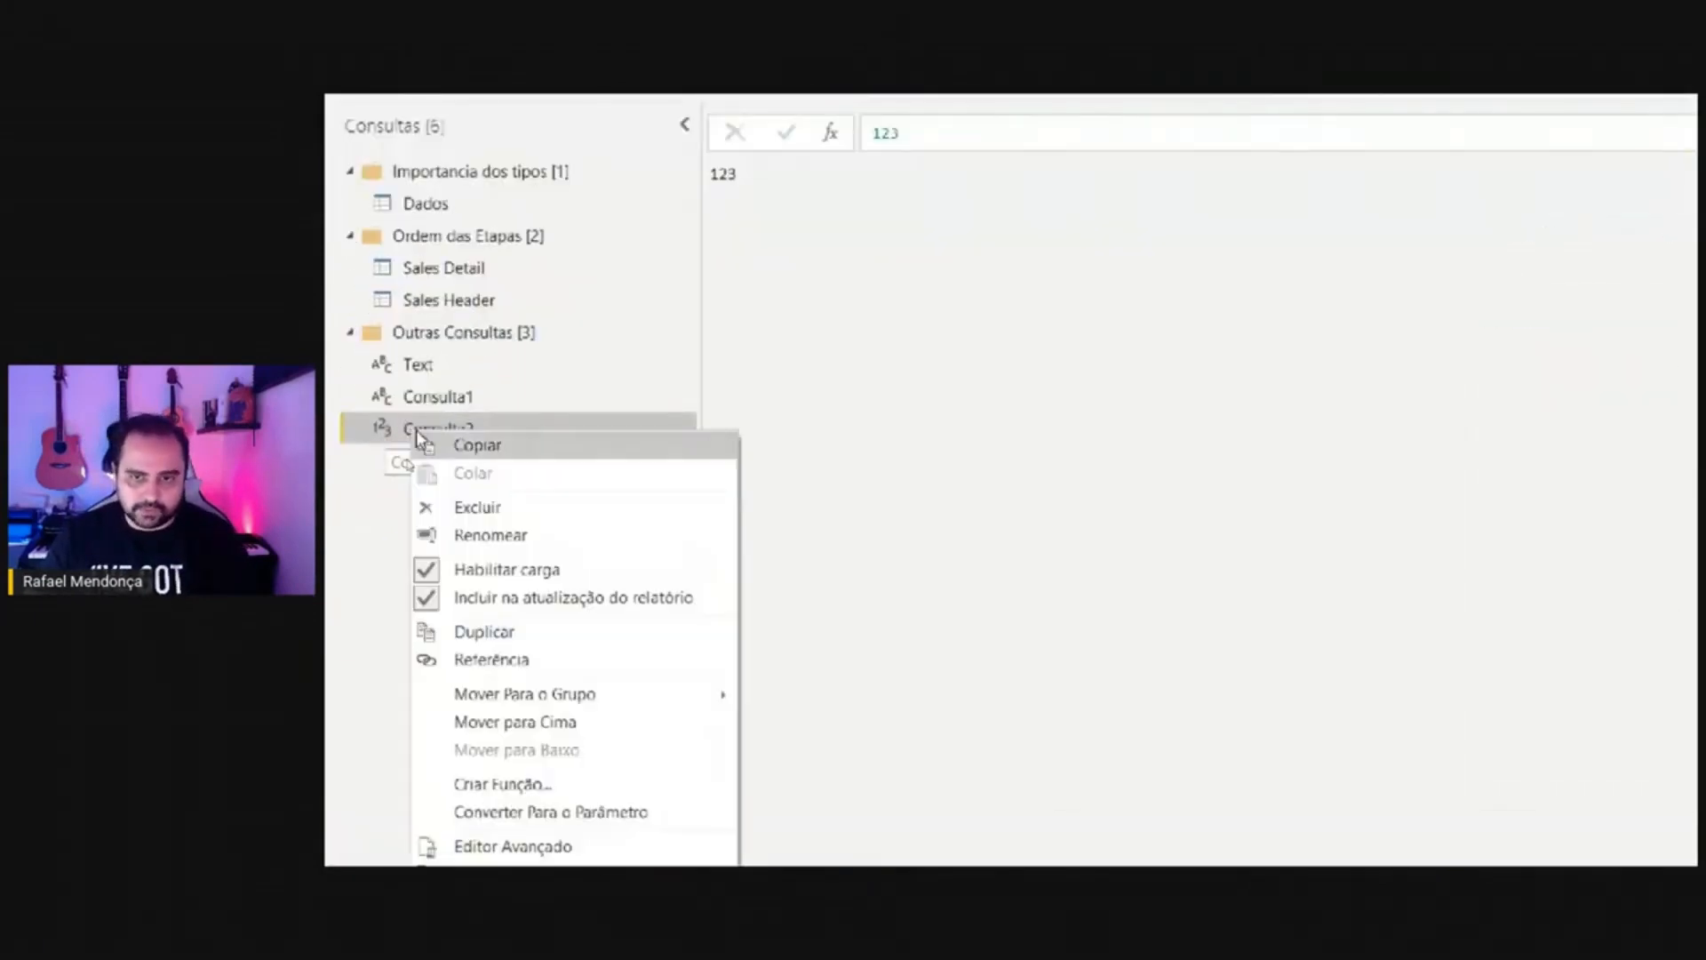
pyautogui.click(496, 536)
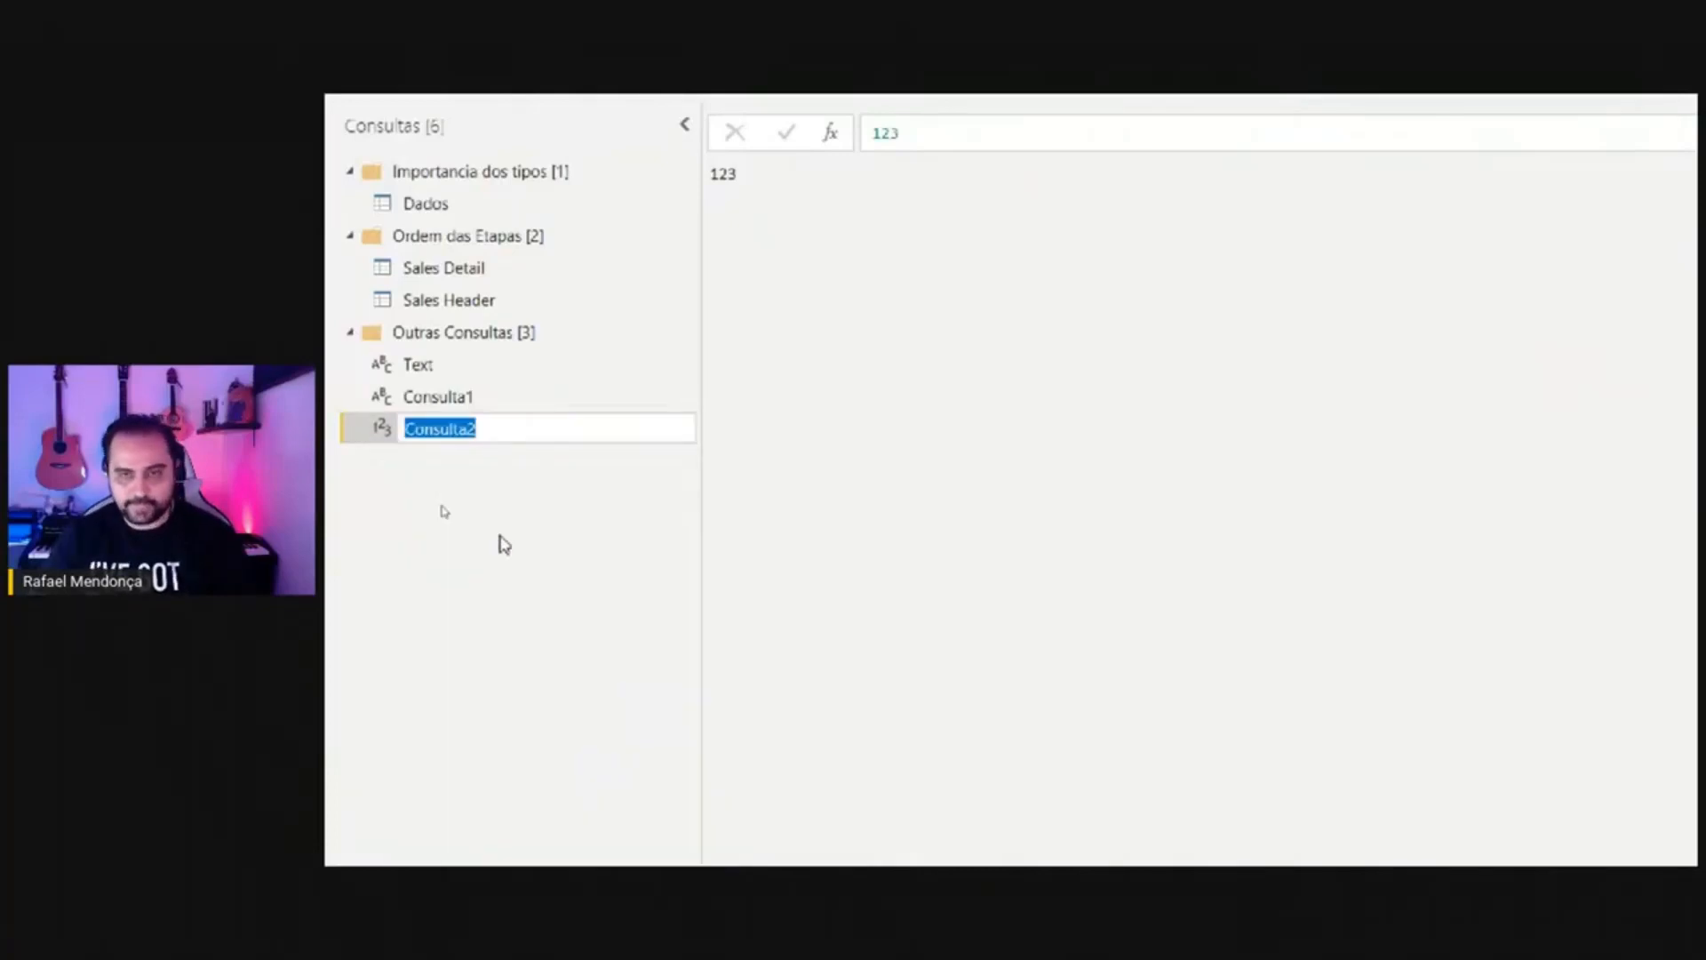
pyautogui.write('Number')
pyautogui.press('Return')
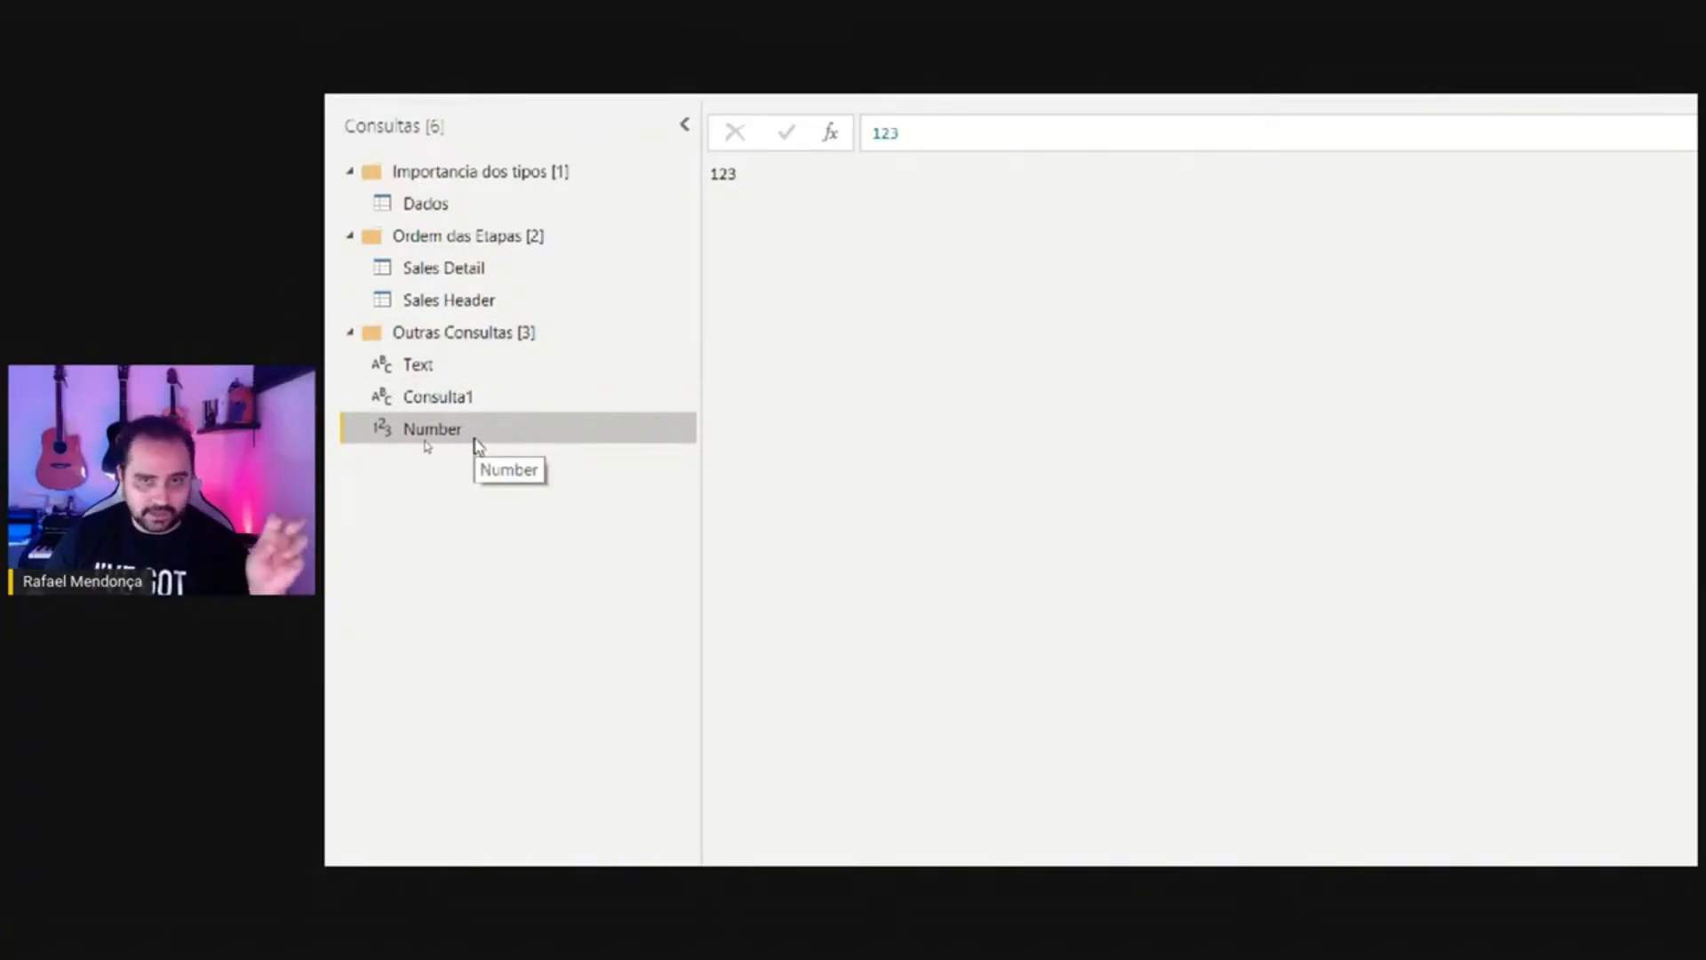
pyautogui.click(423, 365)
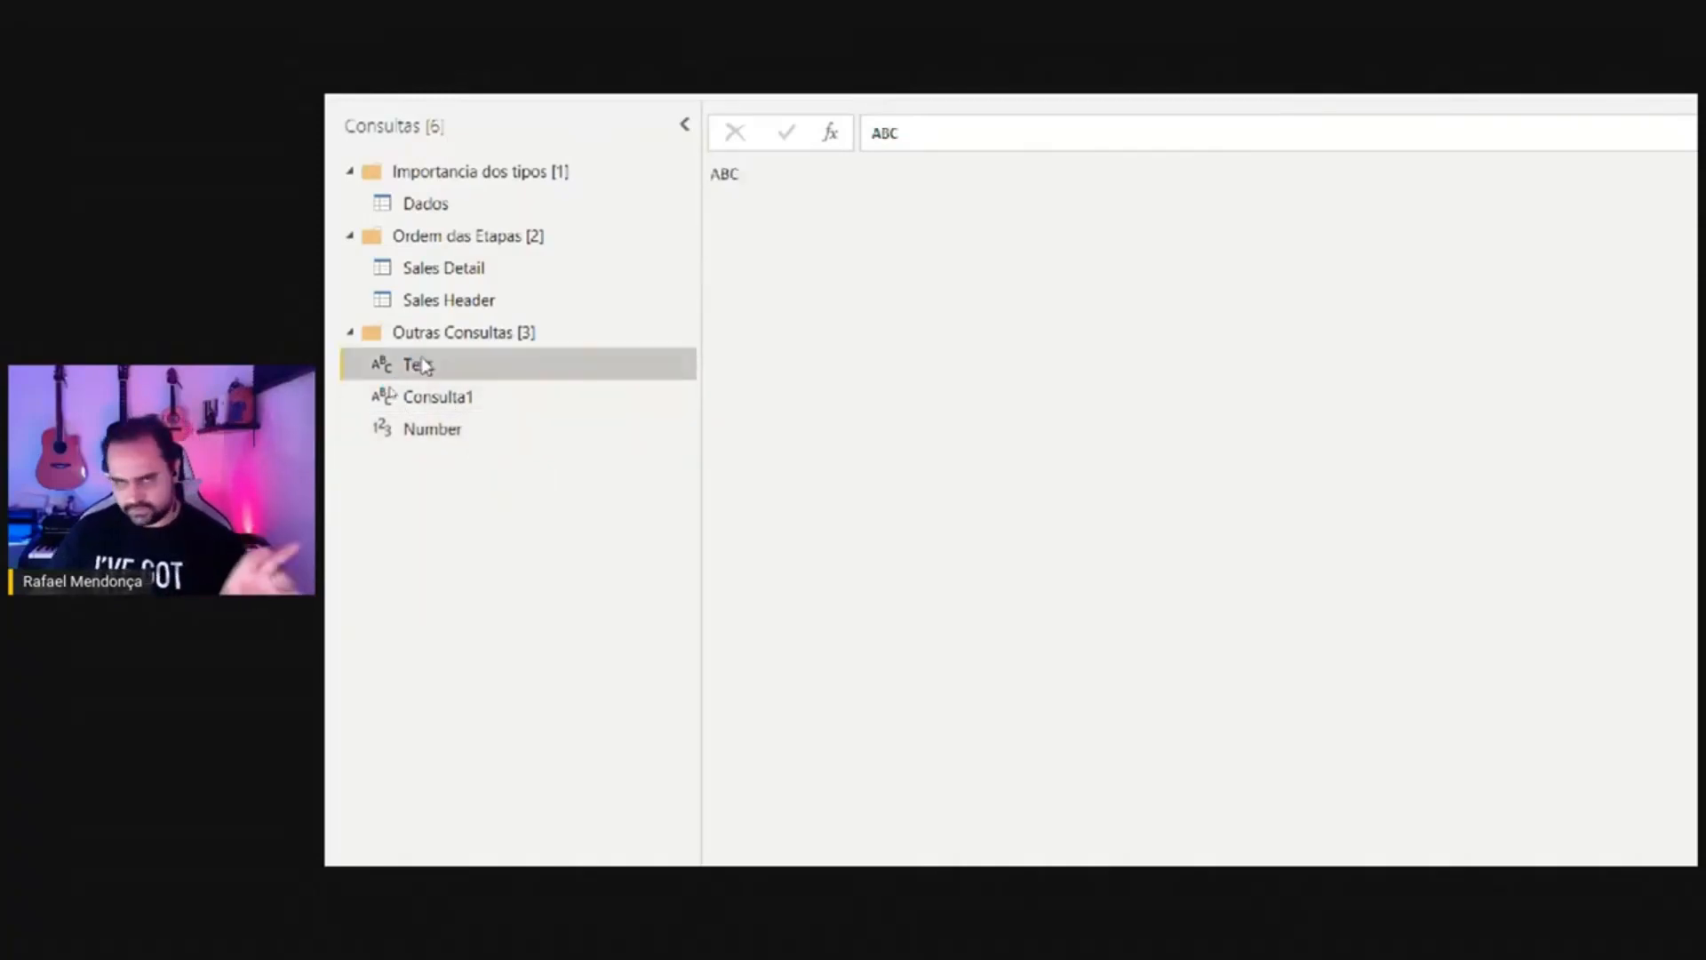
pyautogui.rightClick(423, 364)
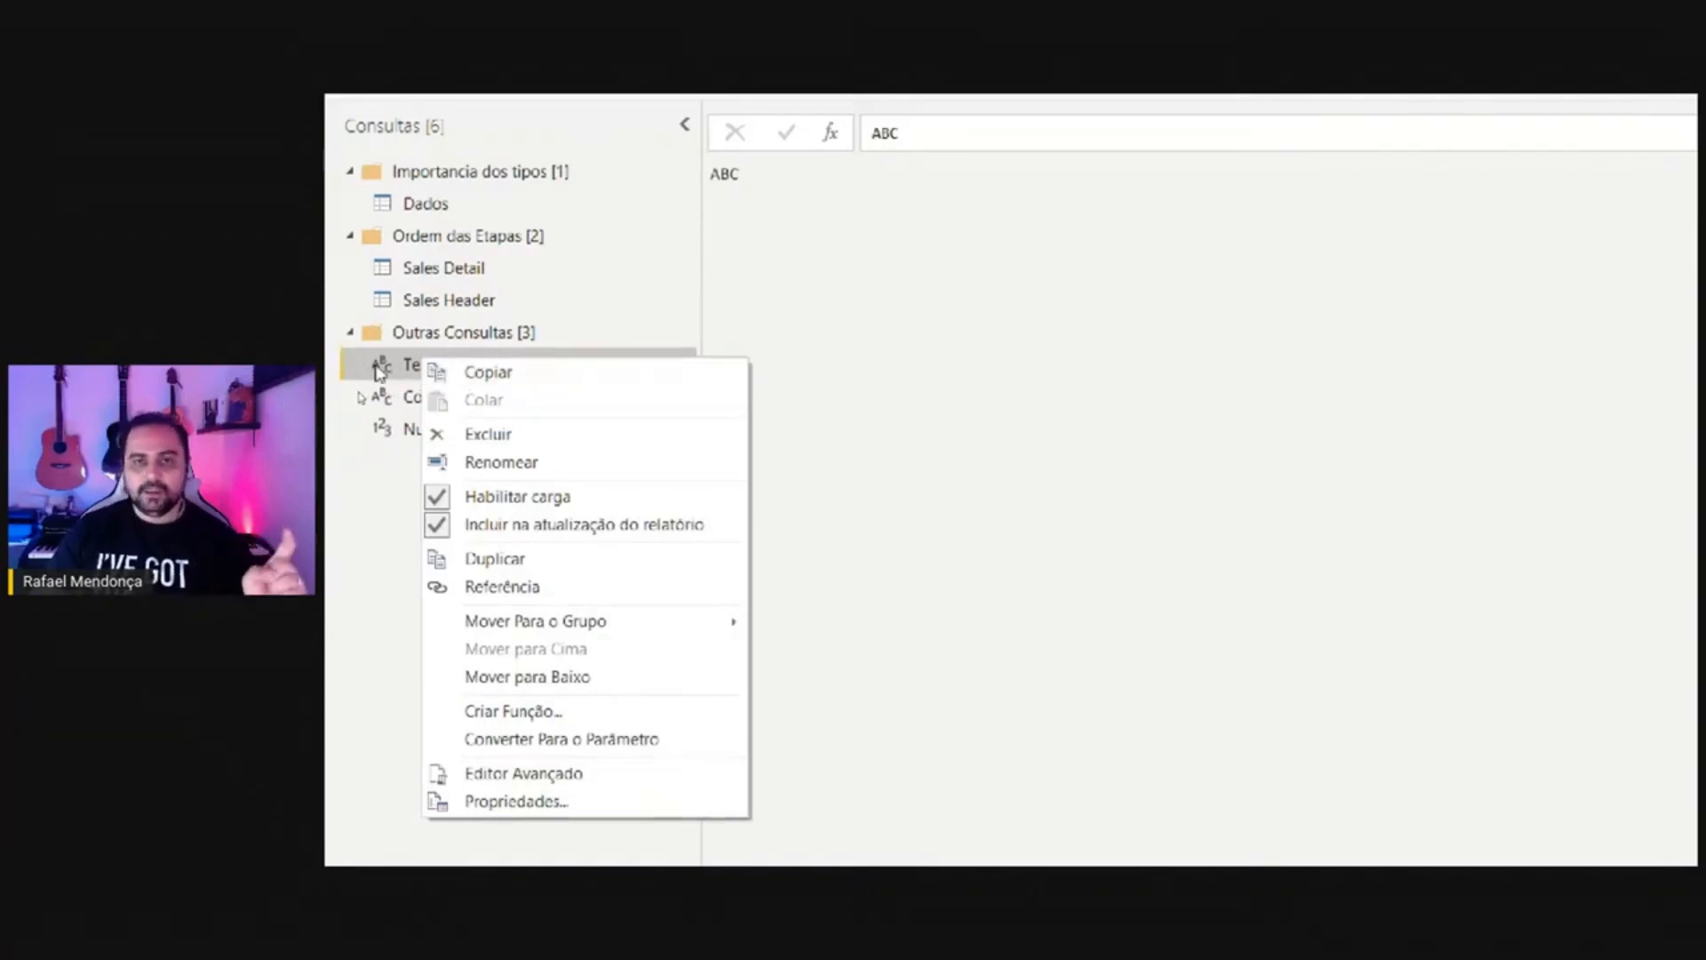
pyautogui.click(386, 370)
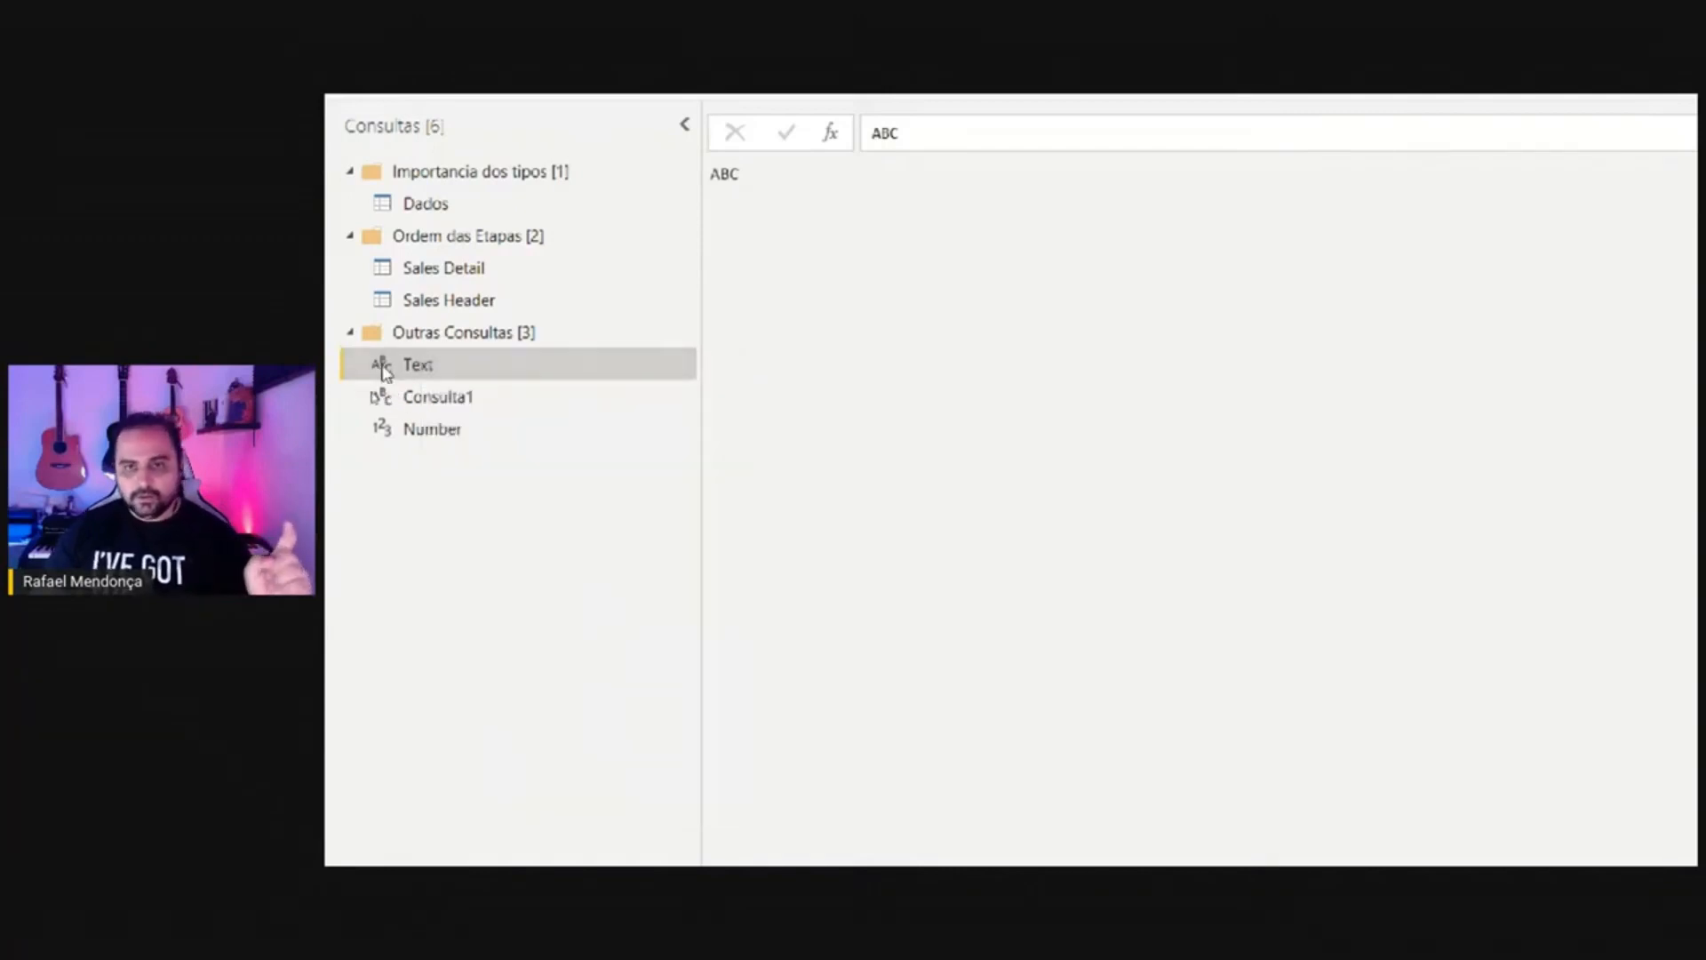
# In Consulta1, replace "123" in the Text.Combine list with a reference to the Number query and apply the formula.
pyautogui.click(428, 397)
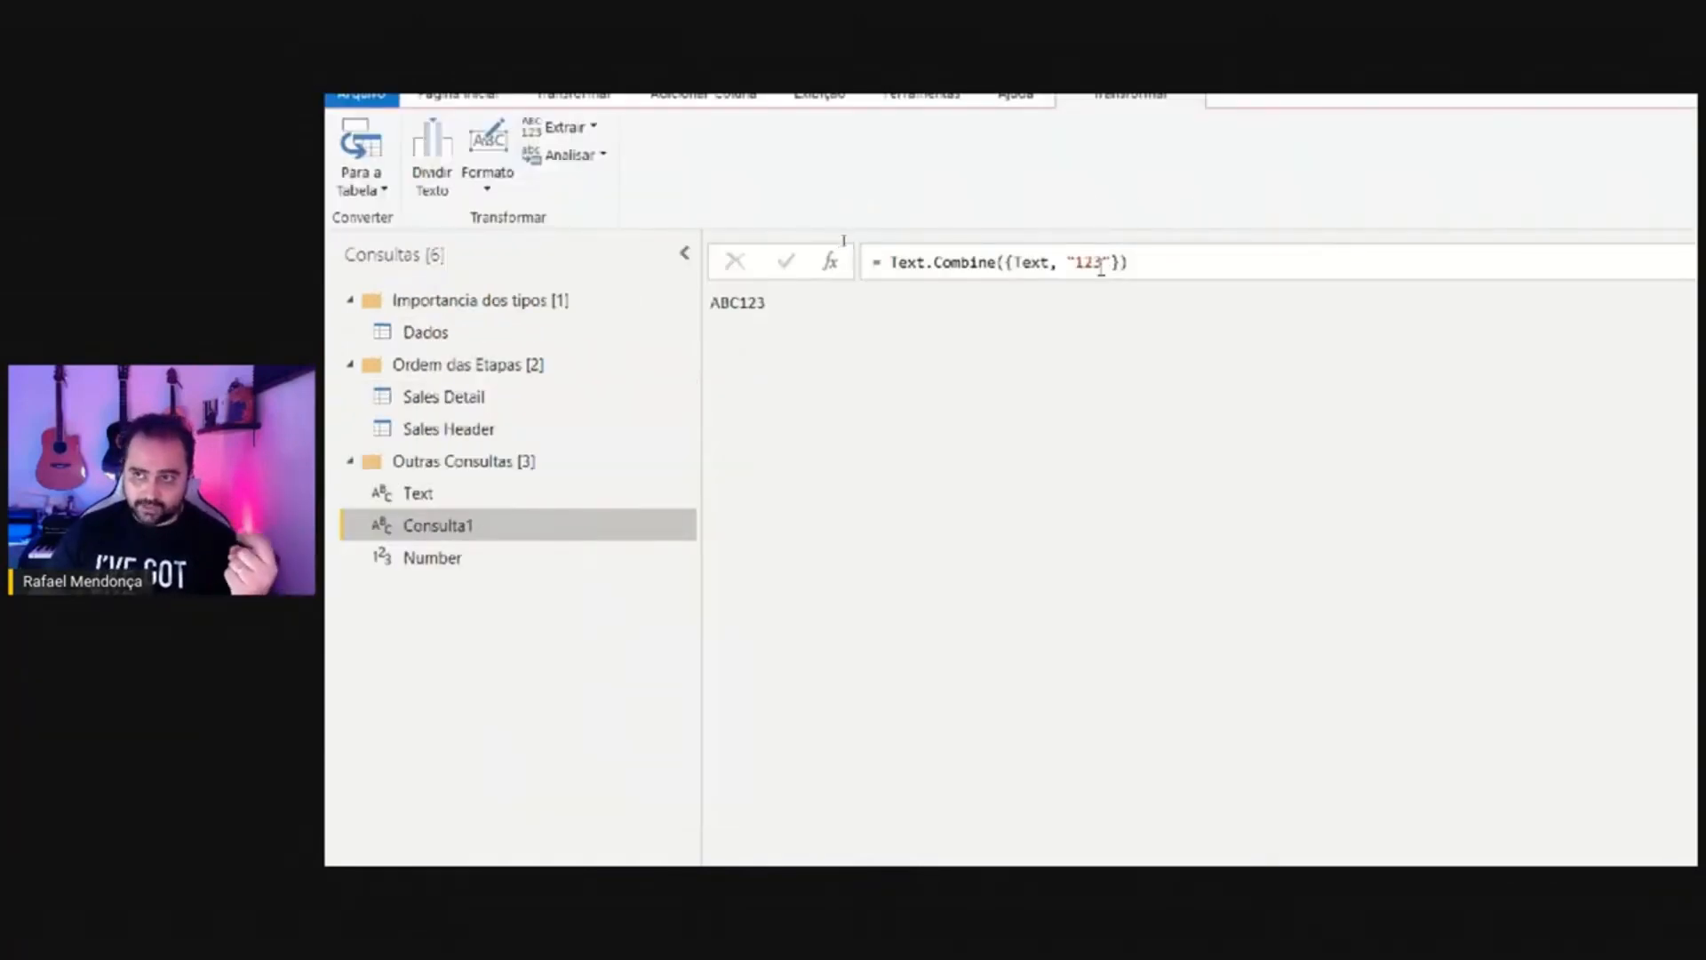
pyautogui.moveTo(1114, 269); pyautogui.dragTo(1073, 270)
pyautogui.write('Nube')
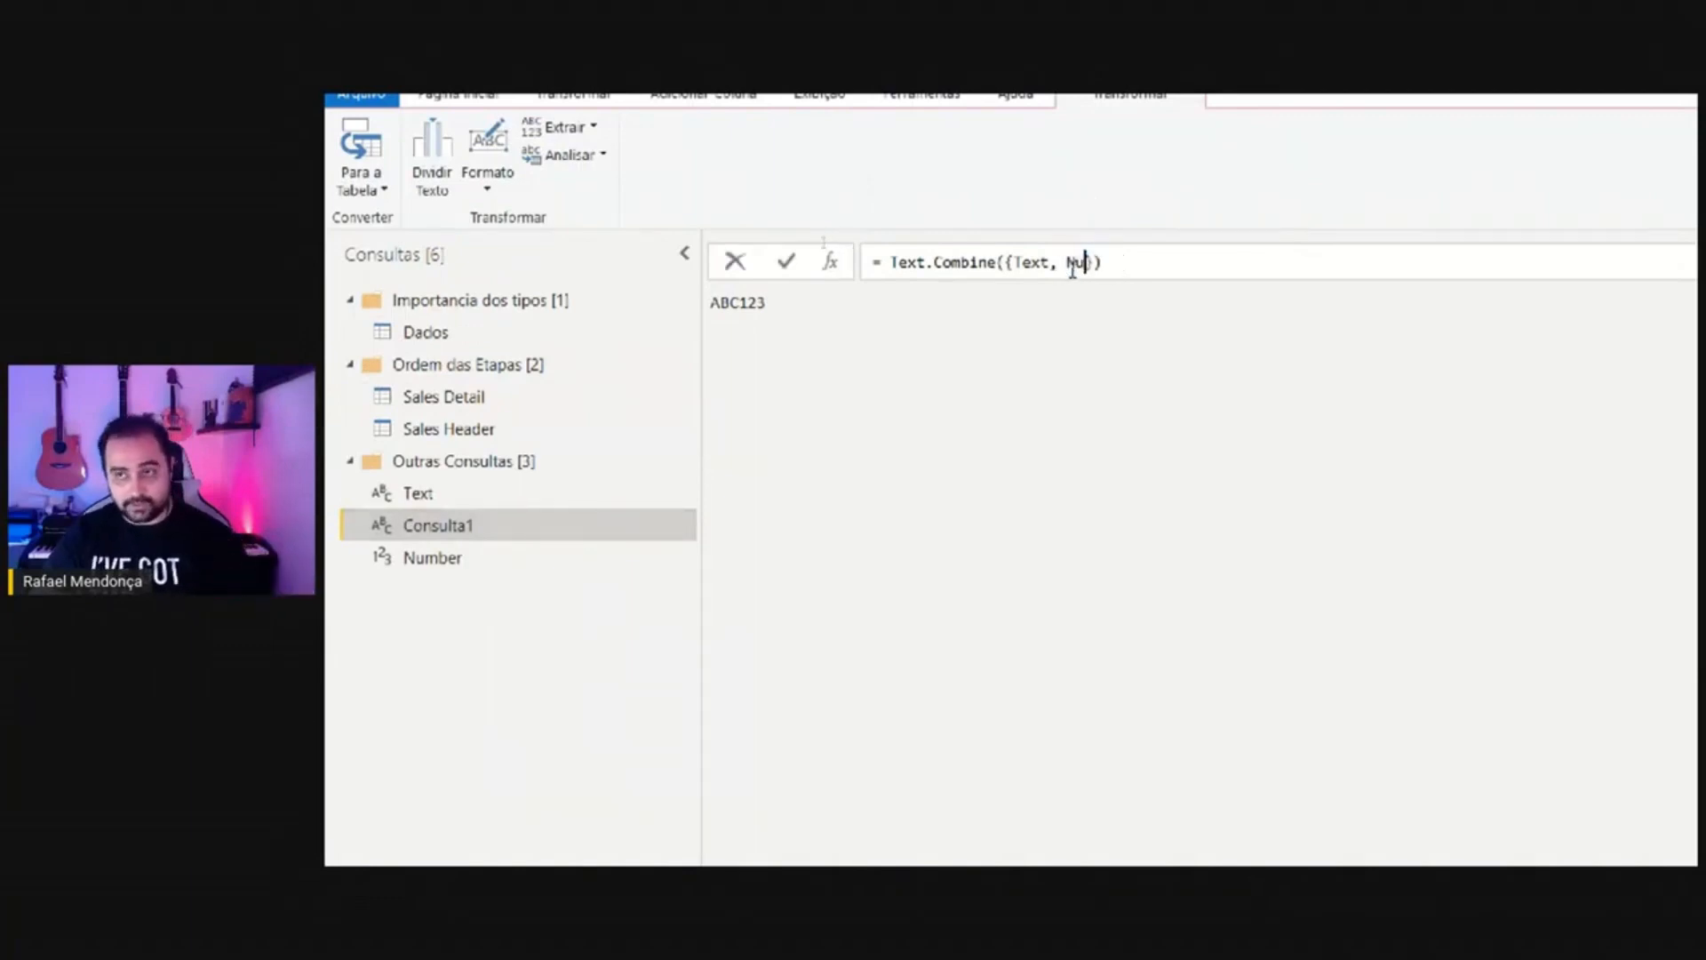
pyautogui.write('r')
pyautogui.press('Return')
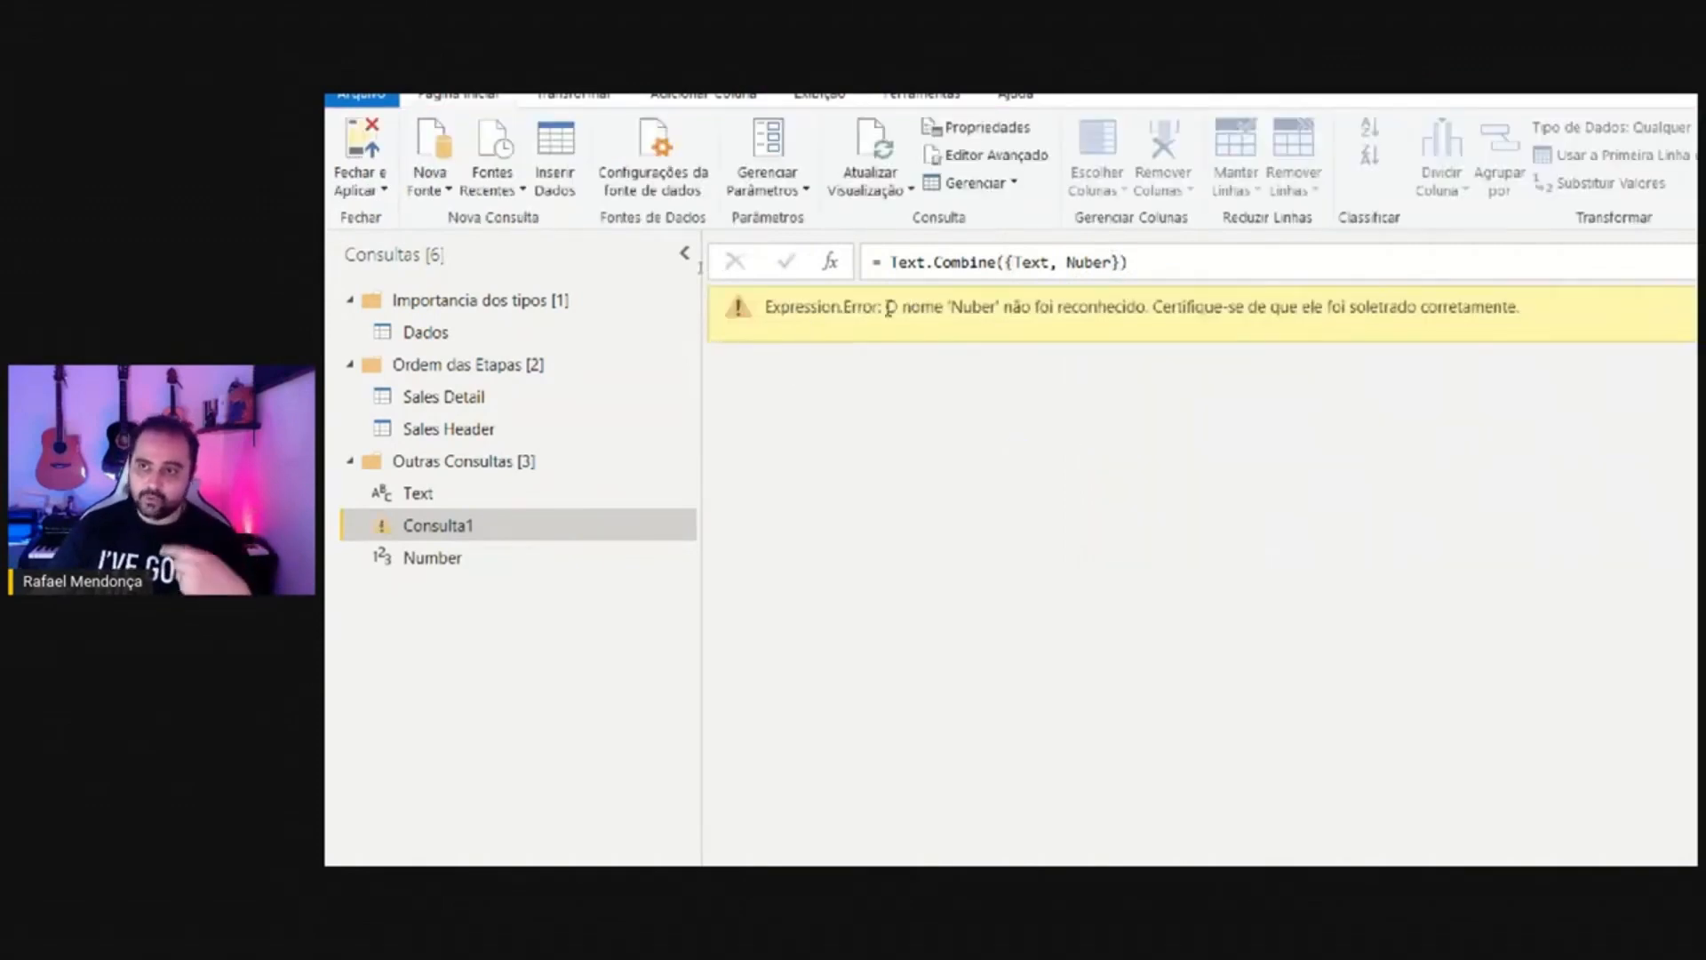
pyautogui.click(1070, 262)
pyautogui.press('Right')
pyautogui.press('Right')
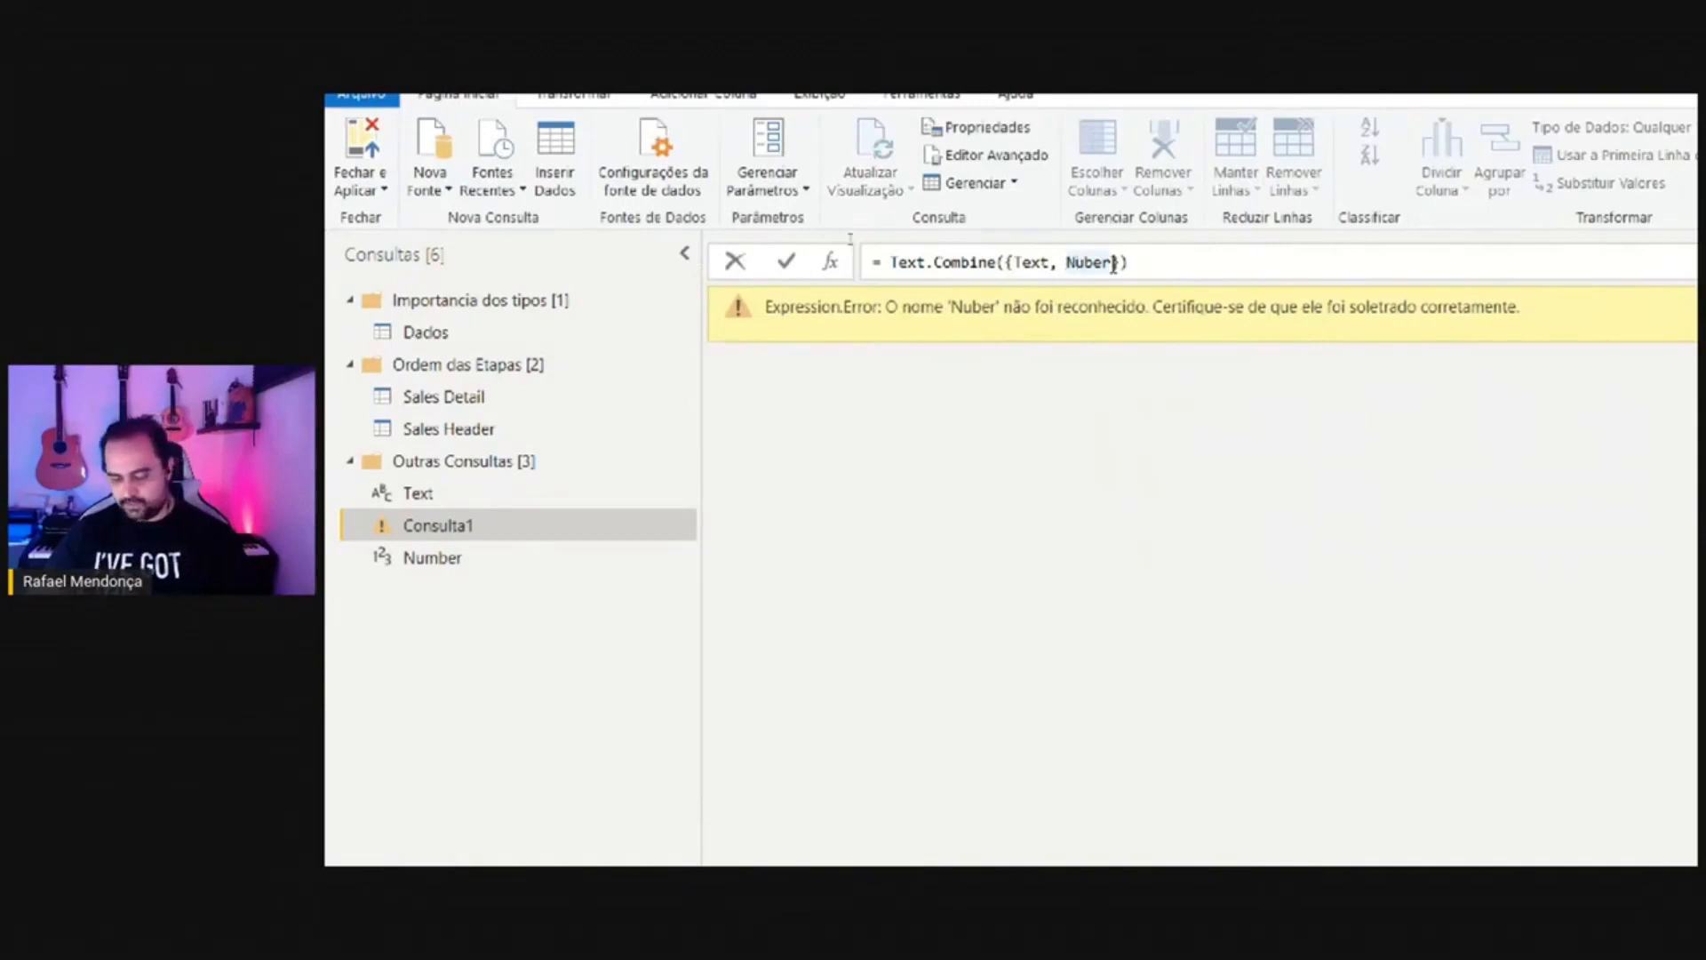
pyautogui.write('m')
pyautogui.press('Return')
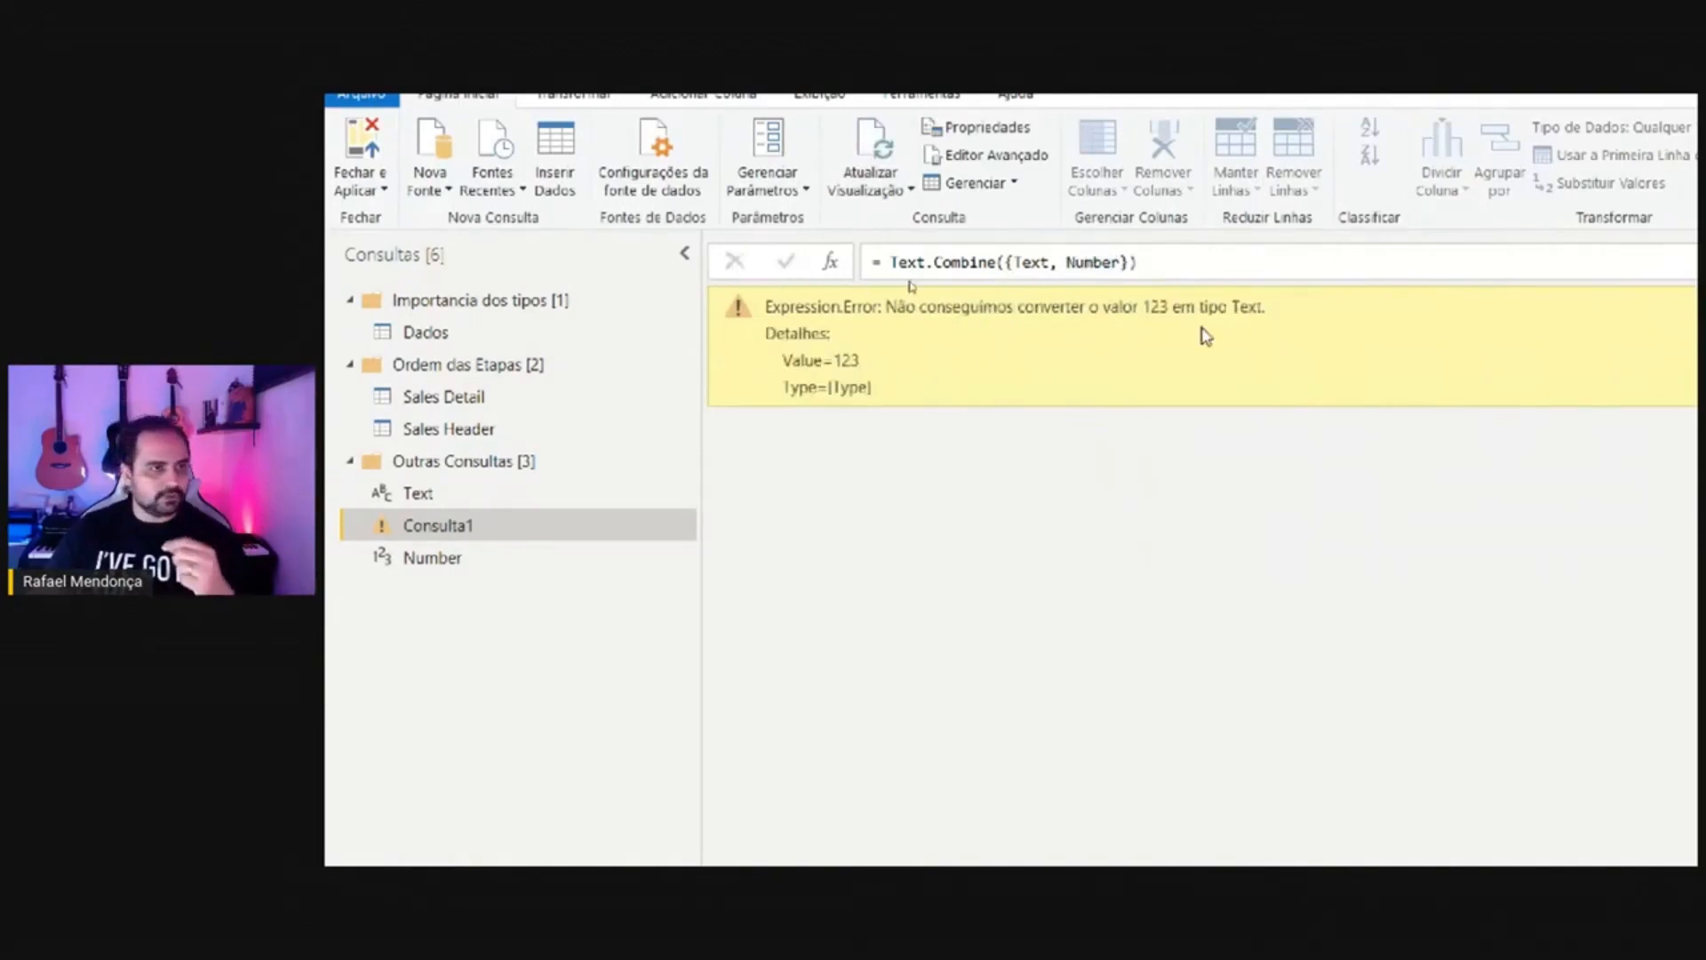
# Try enclosing the Number reference in double quotes within the Text.Combine list.
pyautogui.click(1068, 263)
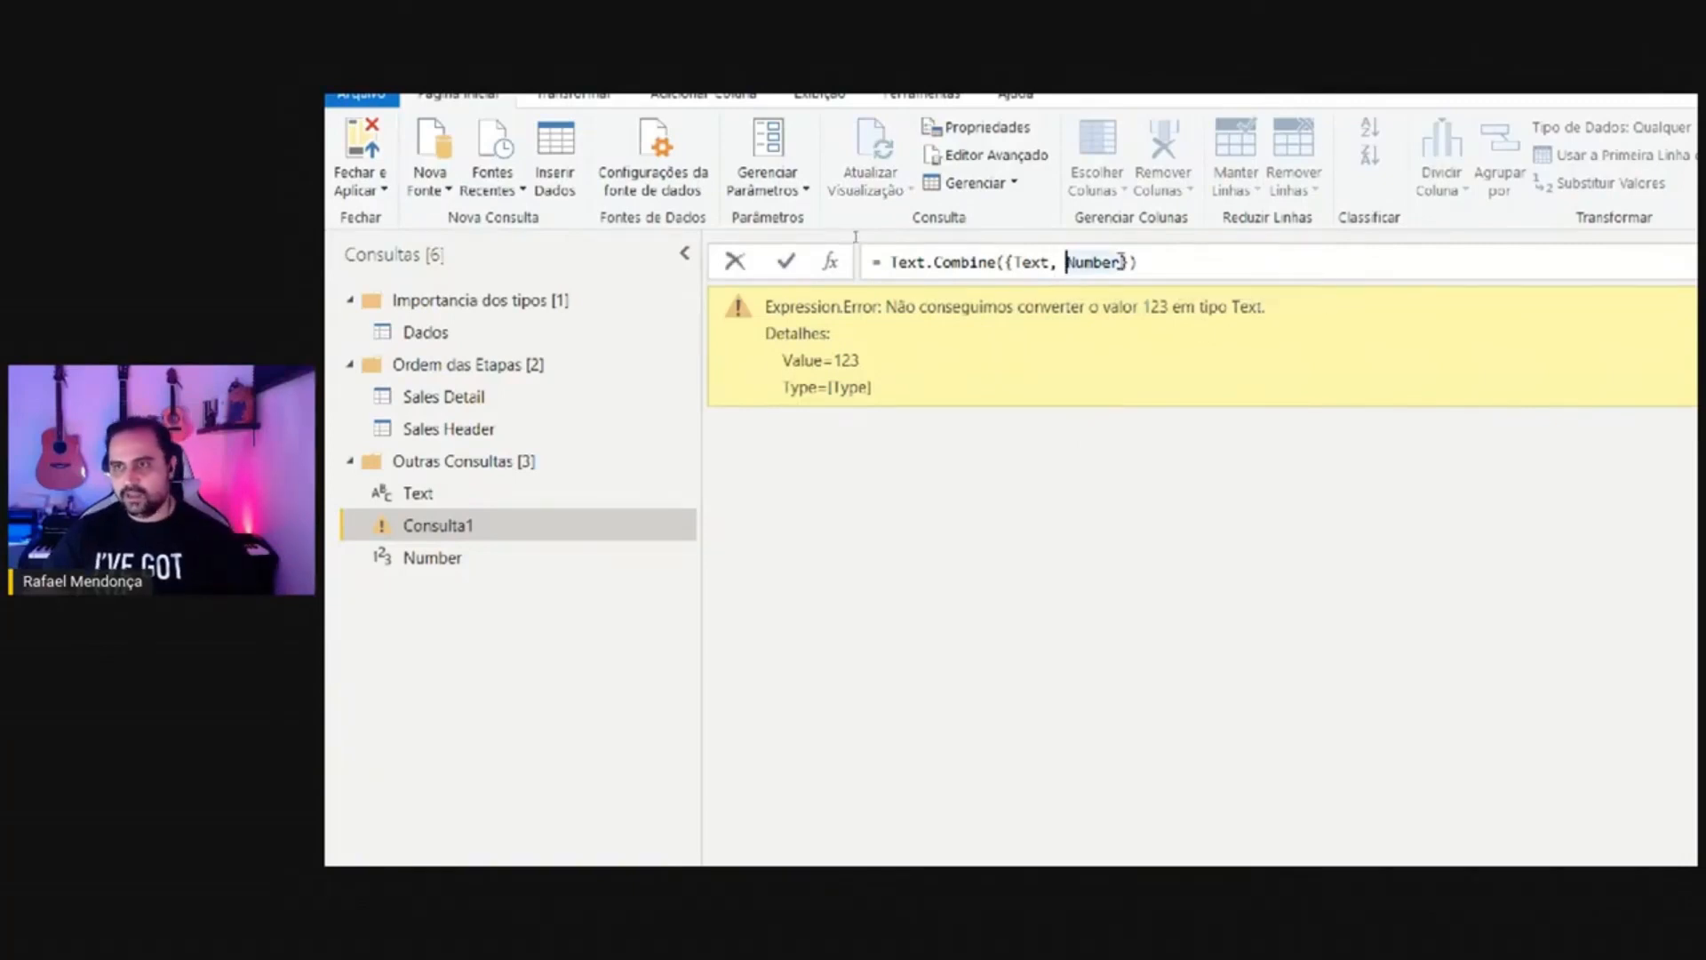
pyautogui.write('""')
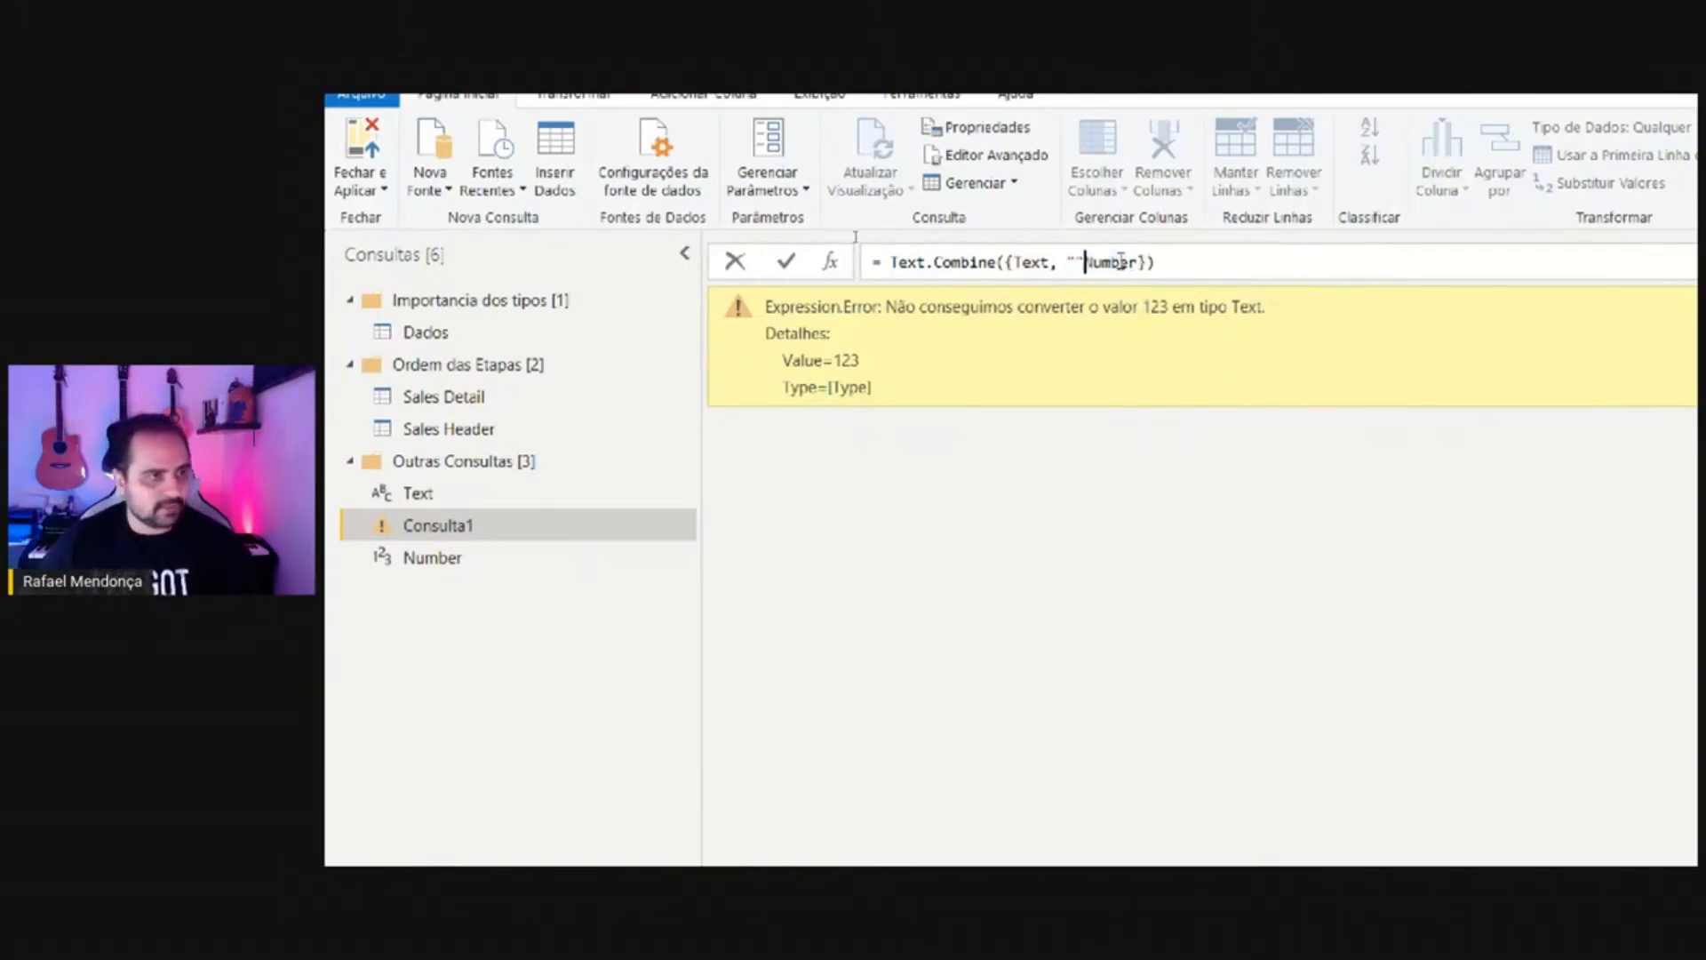
pyautogui.press('BackSpace')
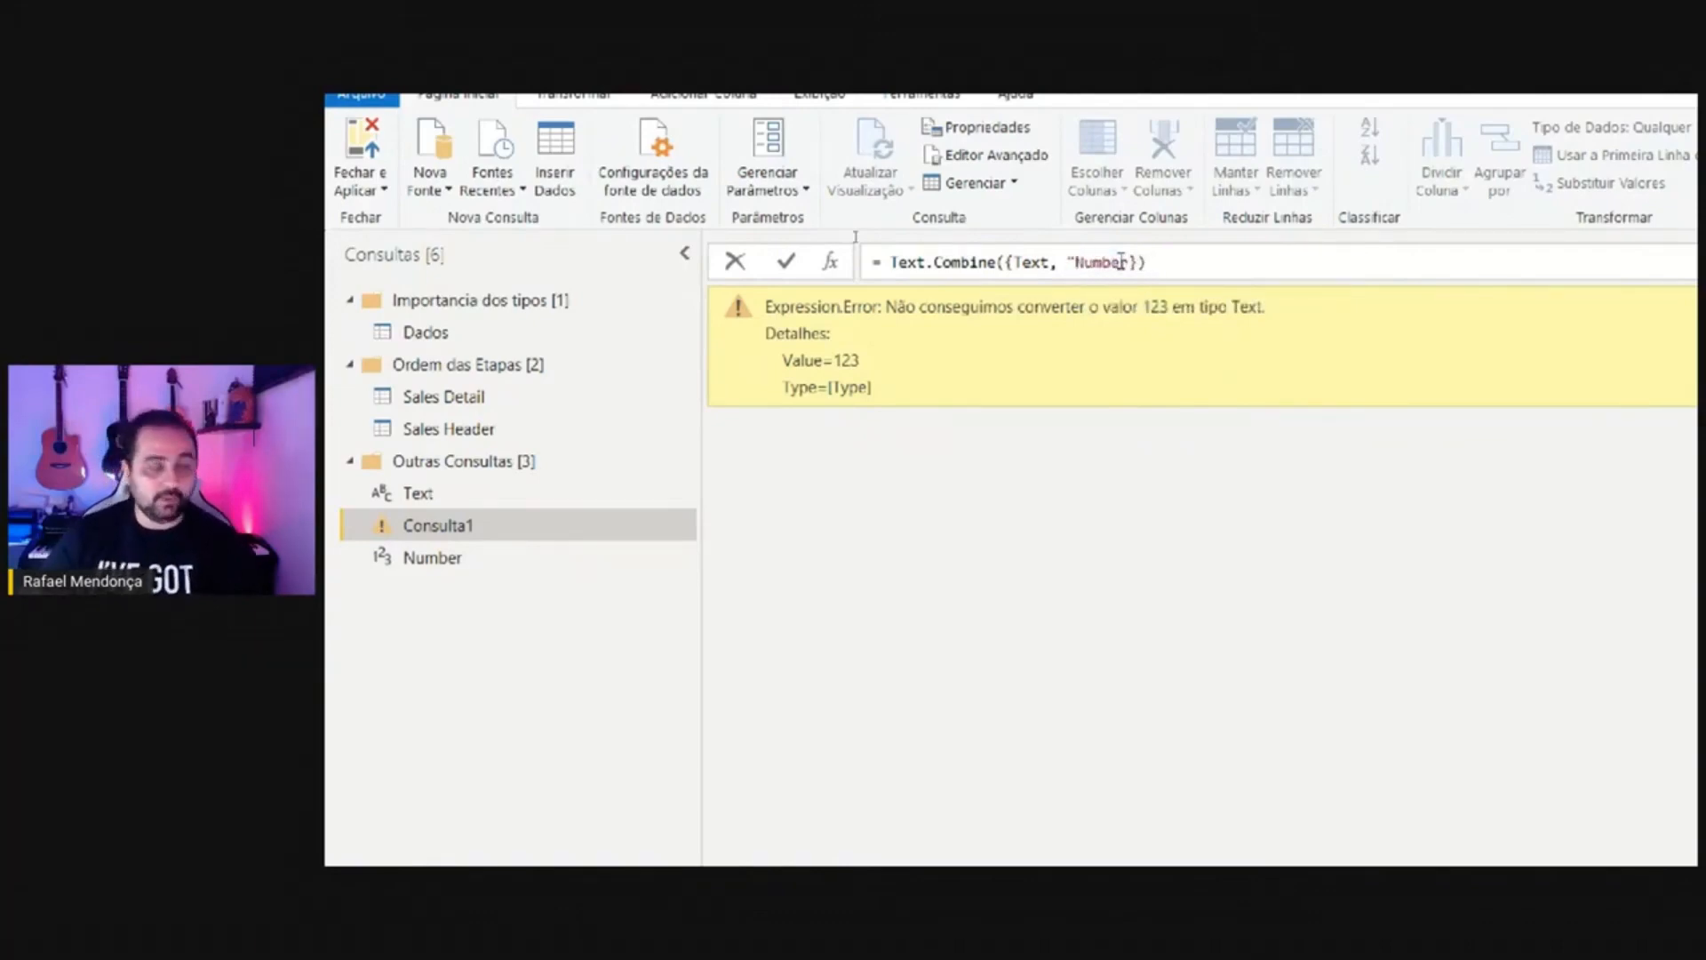
pyautogui.press('Right')
pyautogui.press('Right')
pyautogui.press('Right')
pyautogui.press('Right')
pyautogui.press('Right')
pyautogui.press('Right')
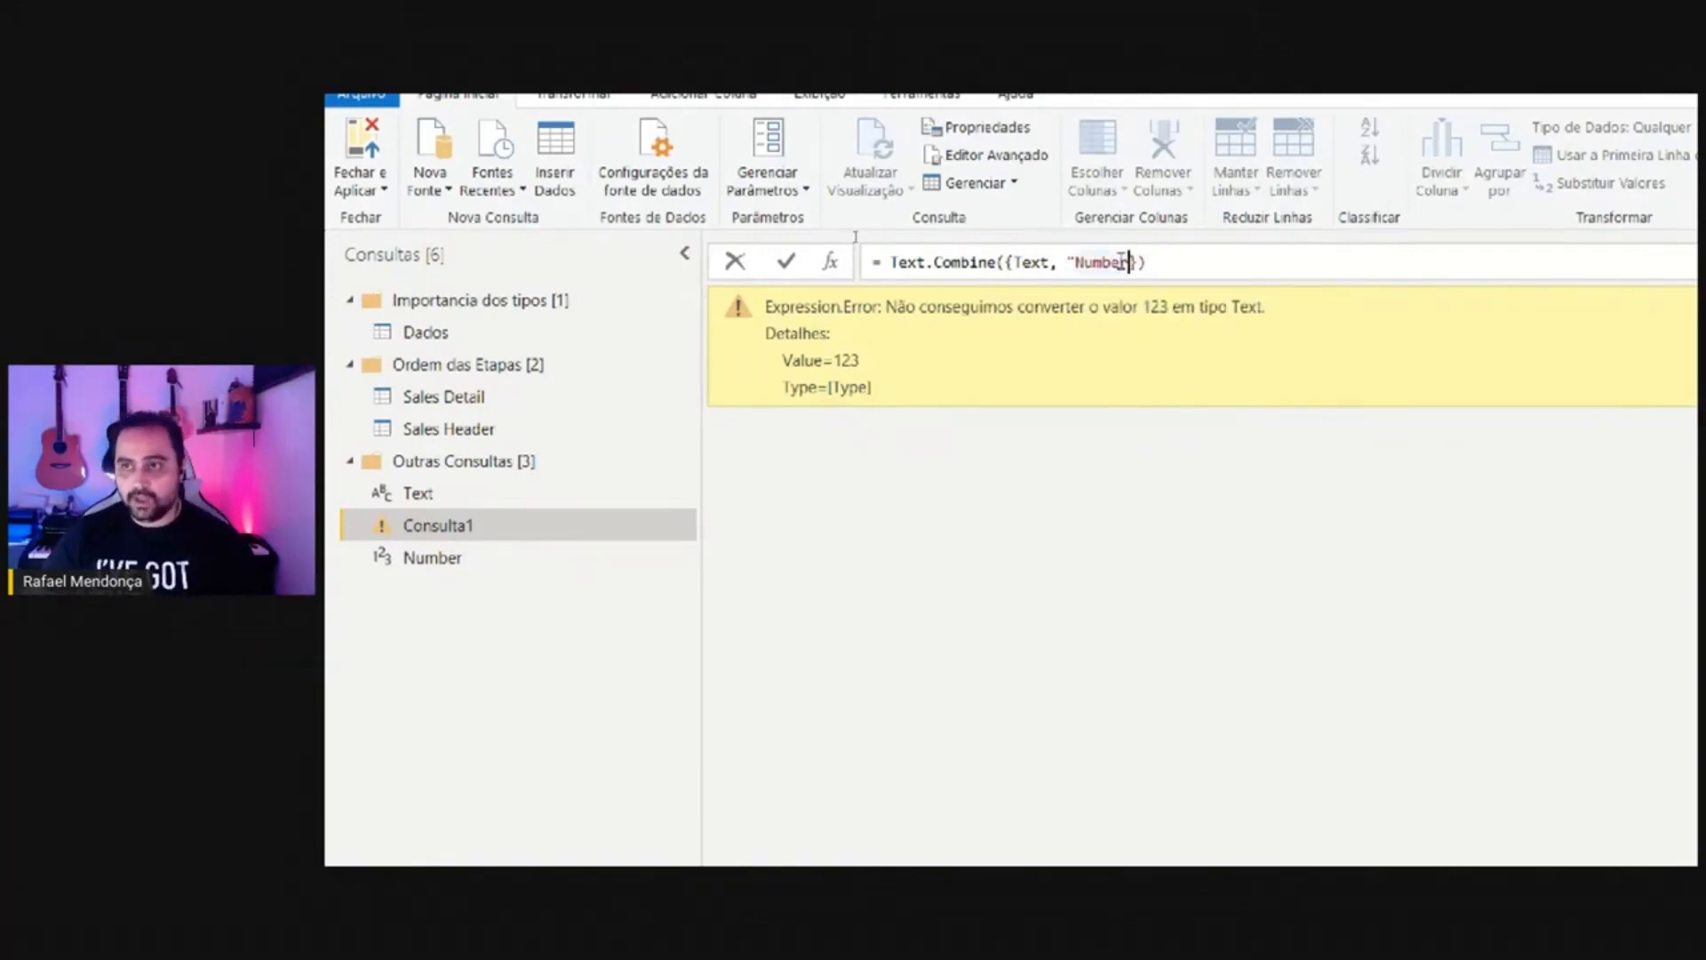
pyautogui.write('"')
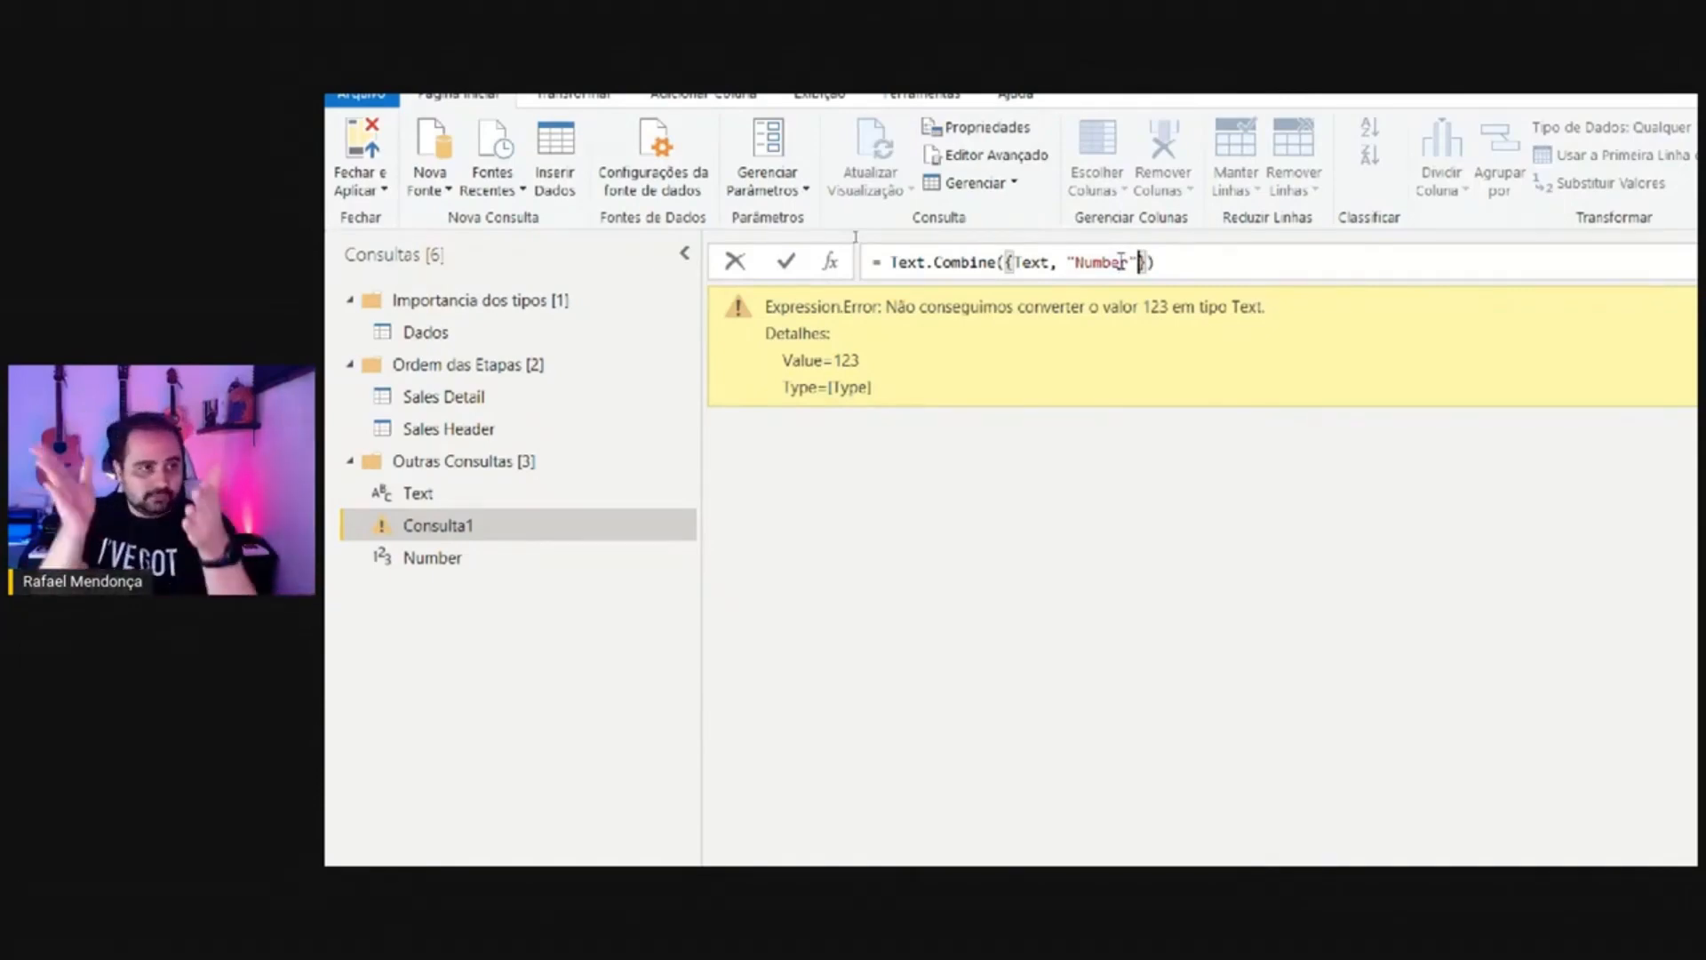
# Remove the quoted "Number" item from the Text.Combine list in Consulta1.
pyautogui.press('BackSpace')
pyautogui.press('BackSpace')
pyautogui.press('BackSpace')
pyautogui.press('BackSpace')
pyautogui.press('BackSpace')
pyautogui.press('BackSpace')
pyautogui.press('BackSpace')
pyautogui.press('BackSpace')
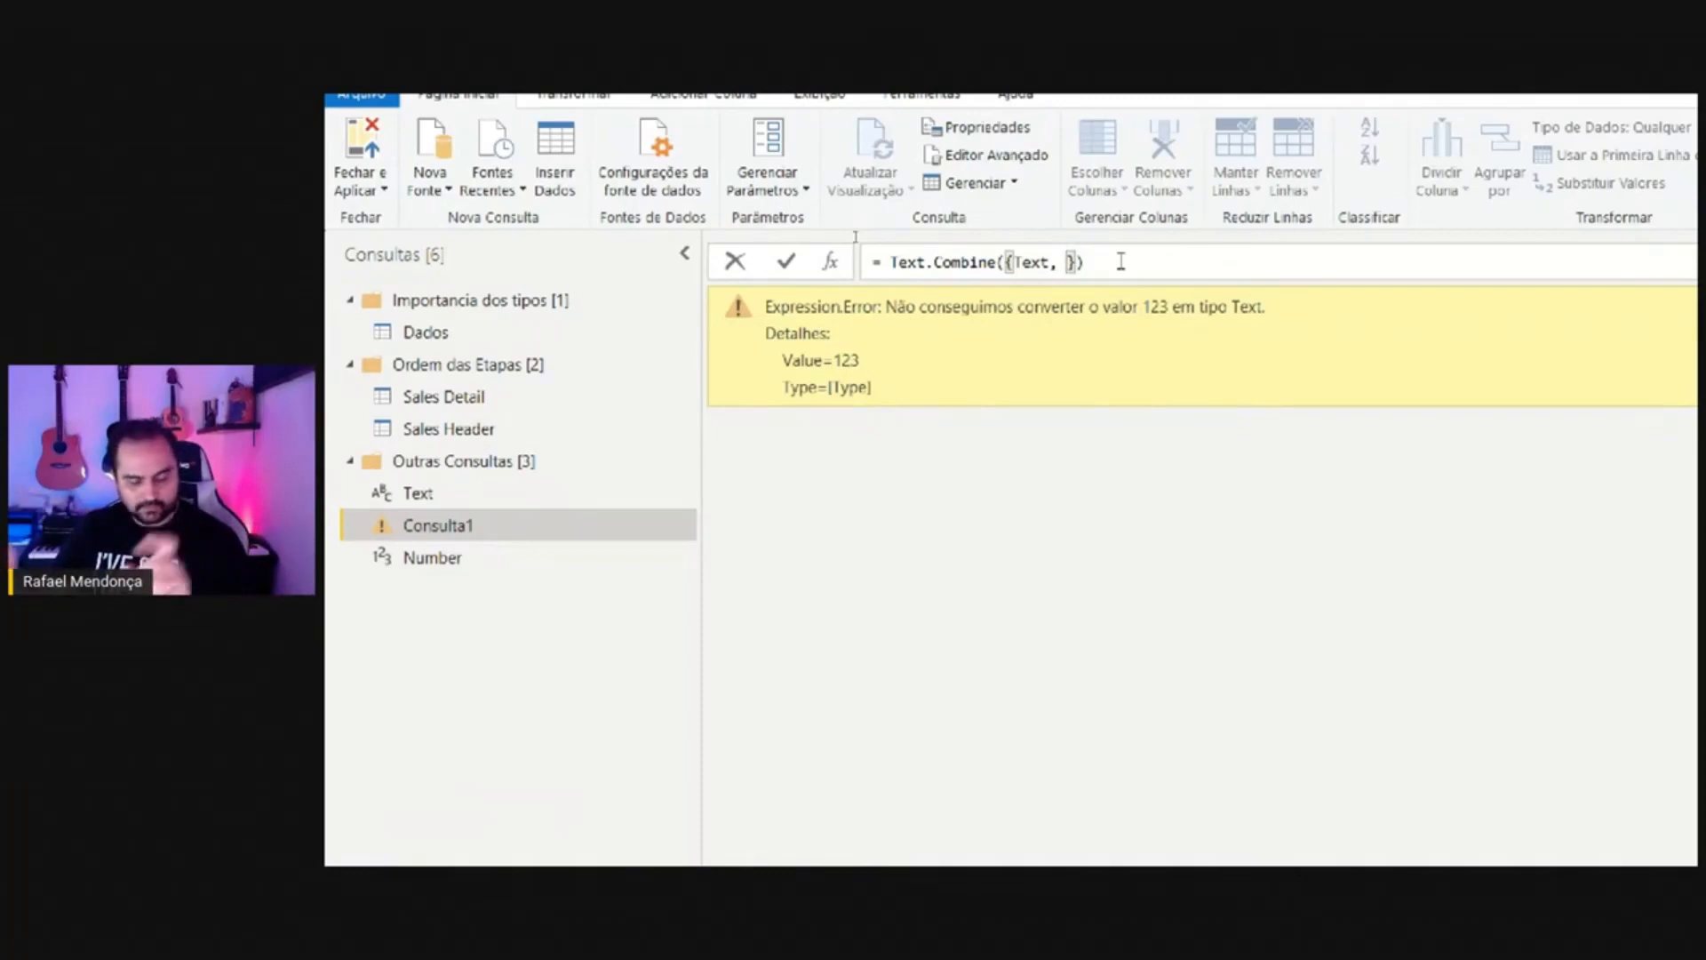
pyautogui.write('tEXT')
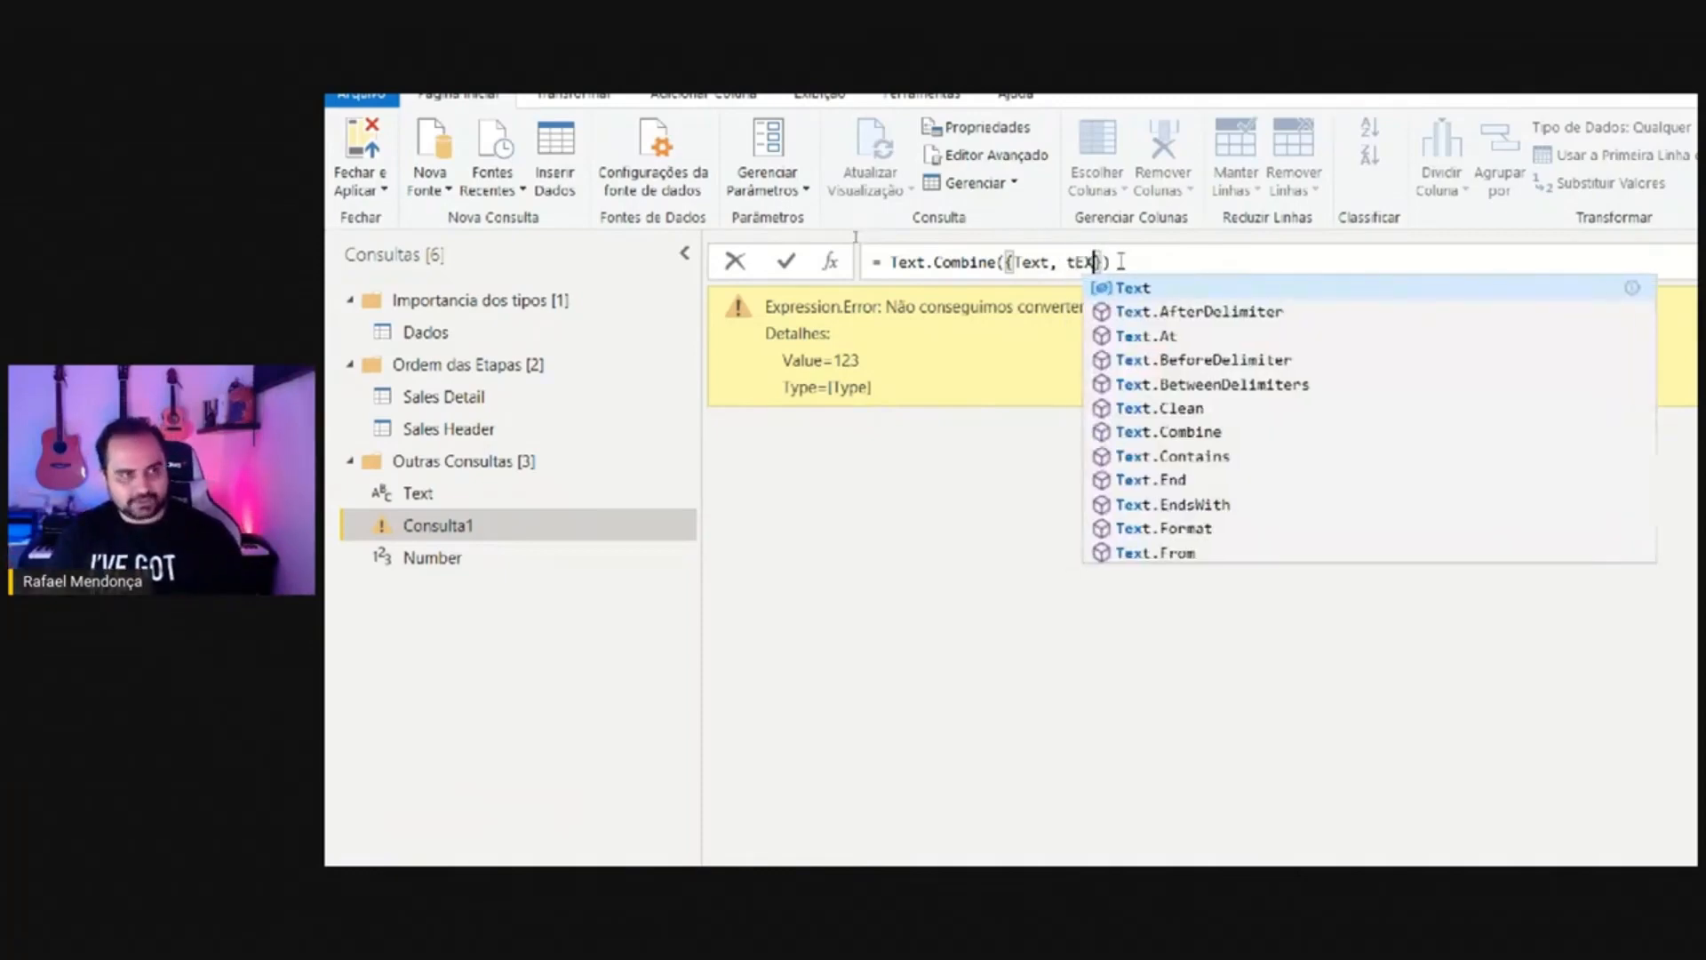
pyautogui.press('BackSpace')
pyautogui.press('BackSpace')
pyautogui.press('BackSpace')
pyautogui.press('BackSpace')
pyautogui.press('BackSpace')
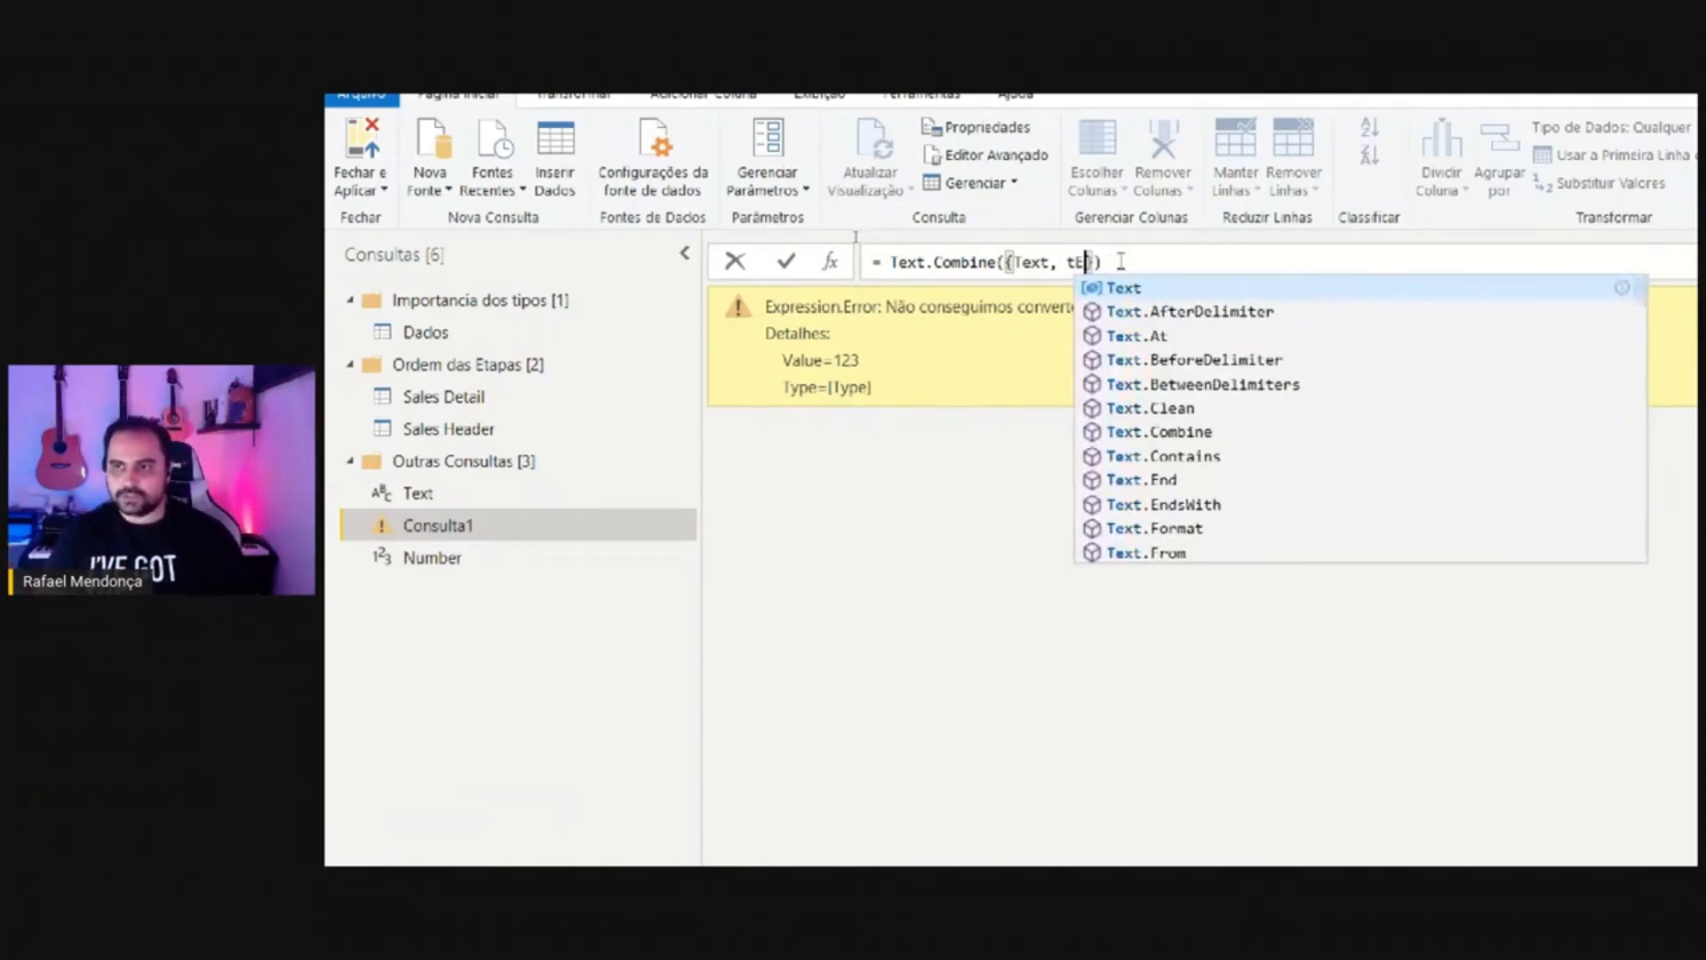
pyautogui.write('tex')
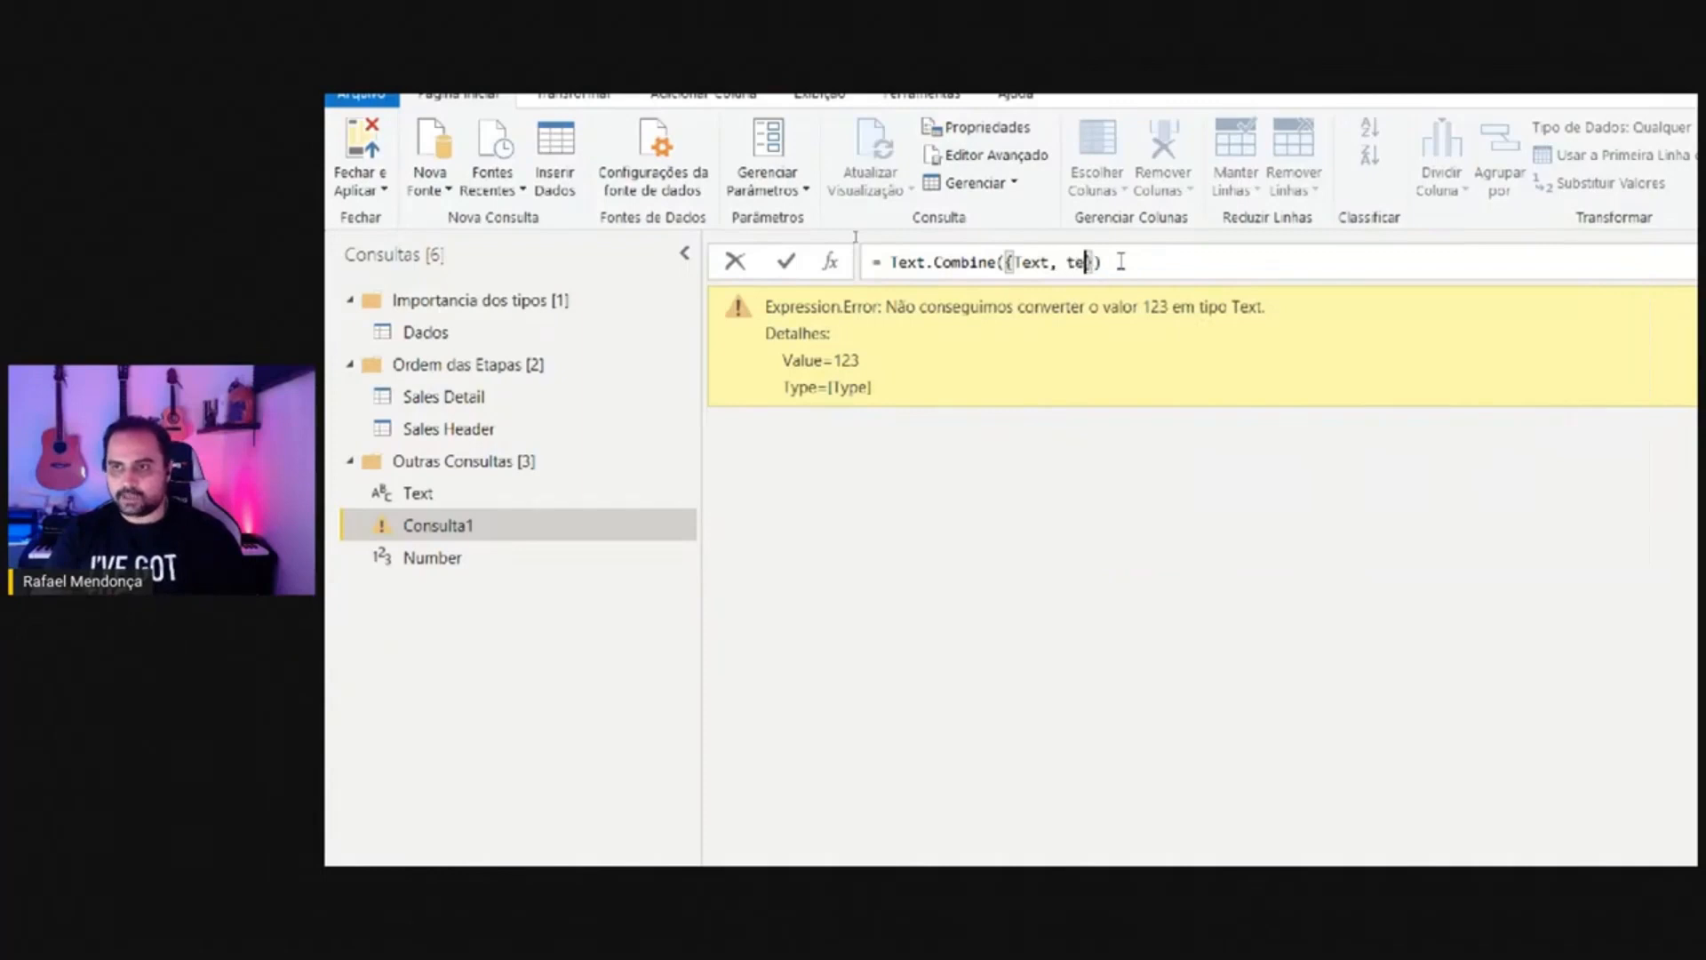
pyautogui.press('BackSpace')
pyautogui.press('BackSpace')
pyautogui.press('BackSpace')
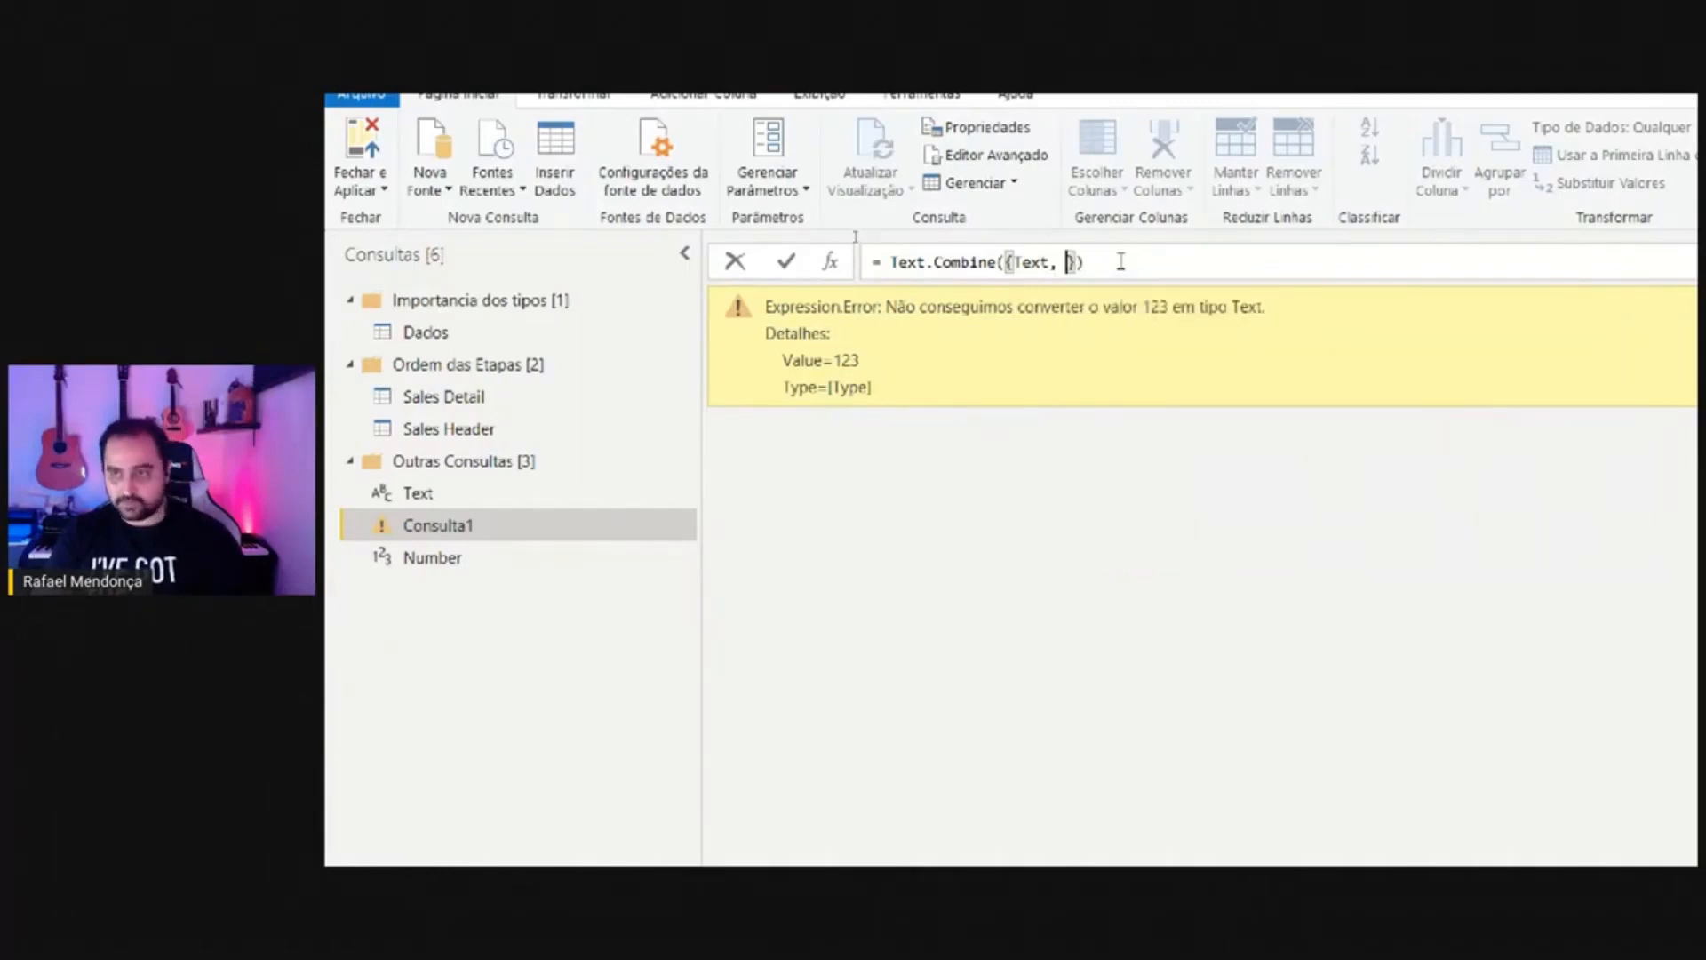
# Add Text.From(Number) as the second item of the Text.Combine list and apply the formula.
pyautogui.write('Text')
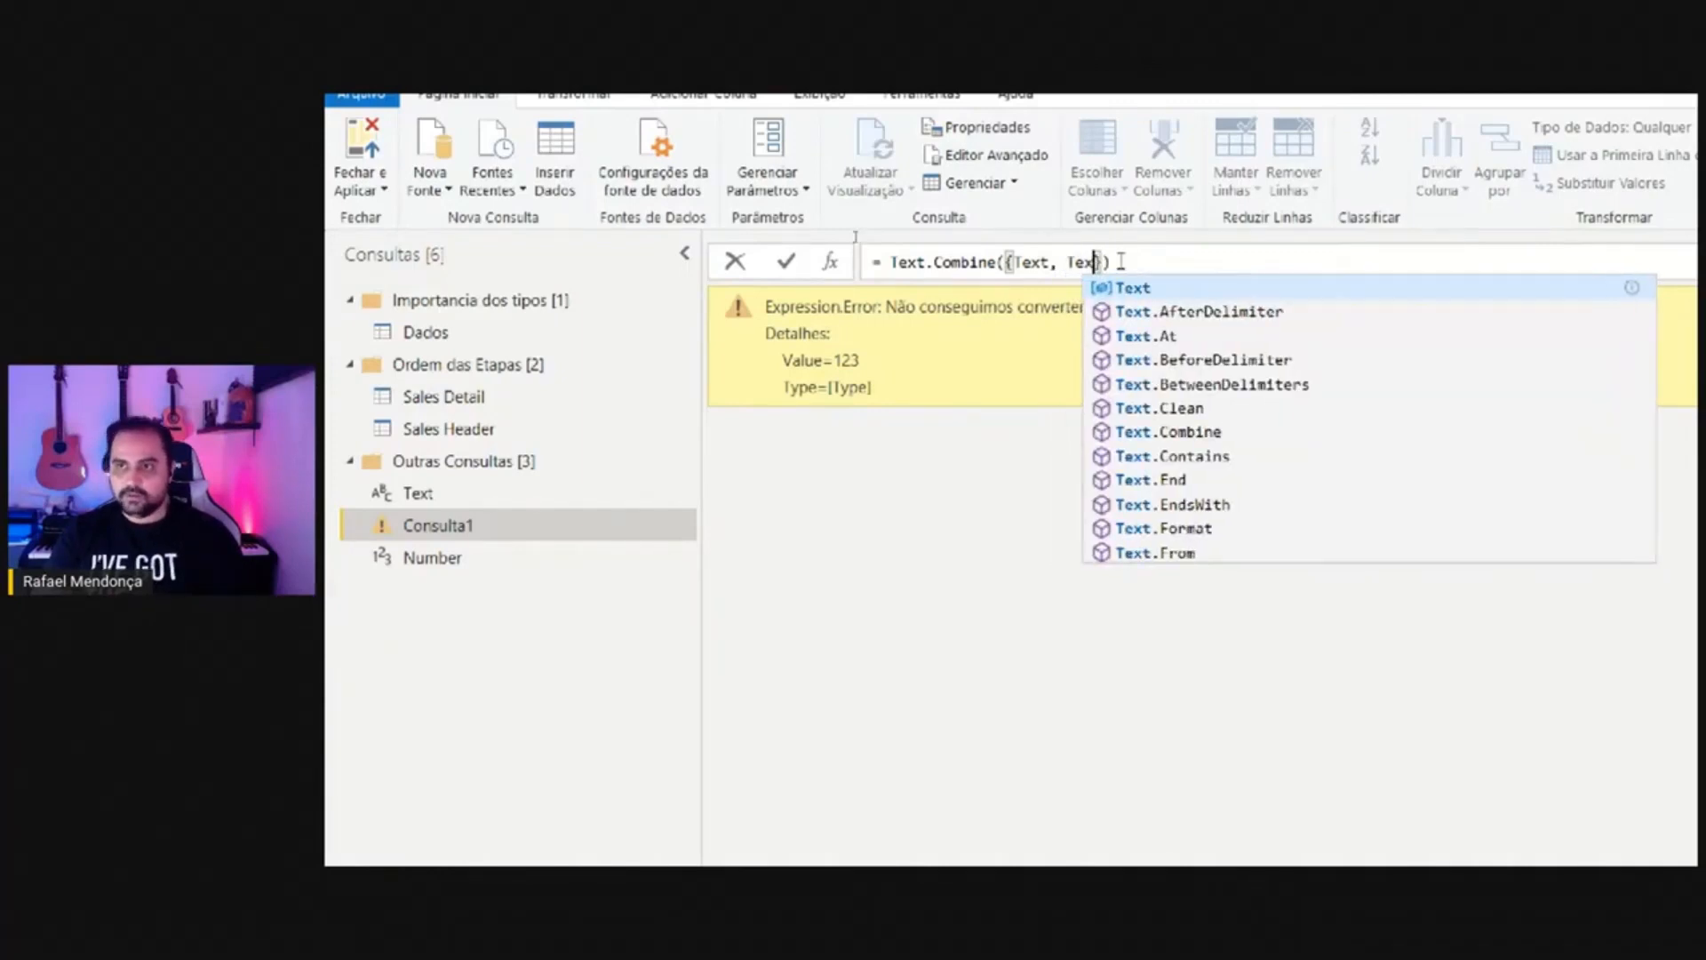
pyautogui.write('.From')
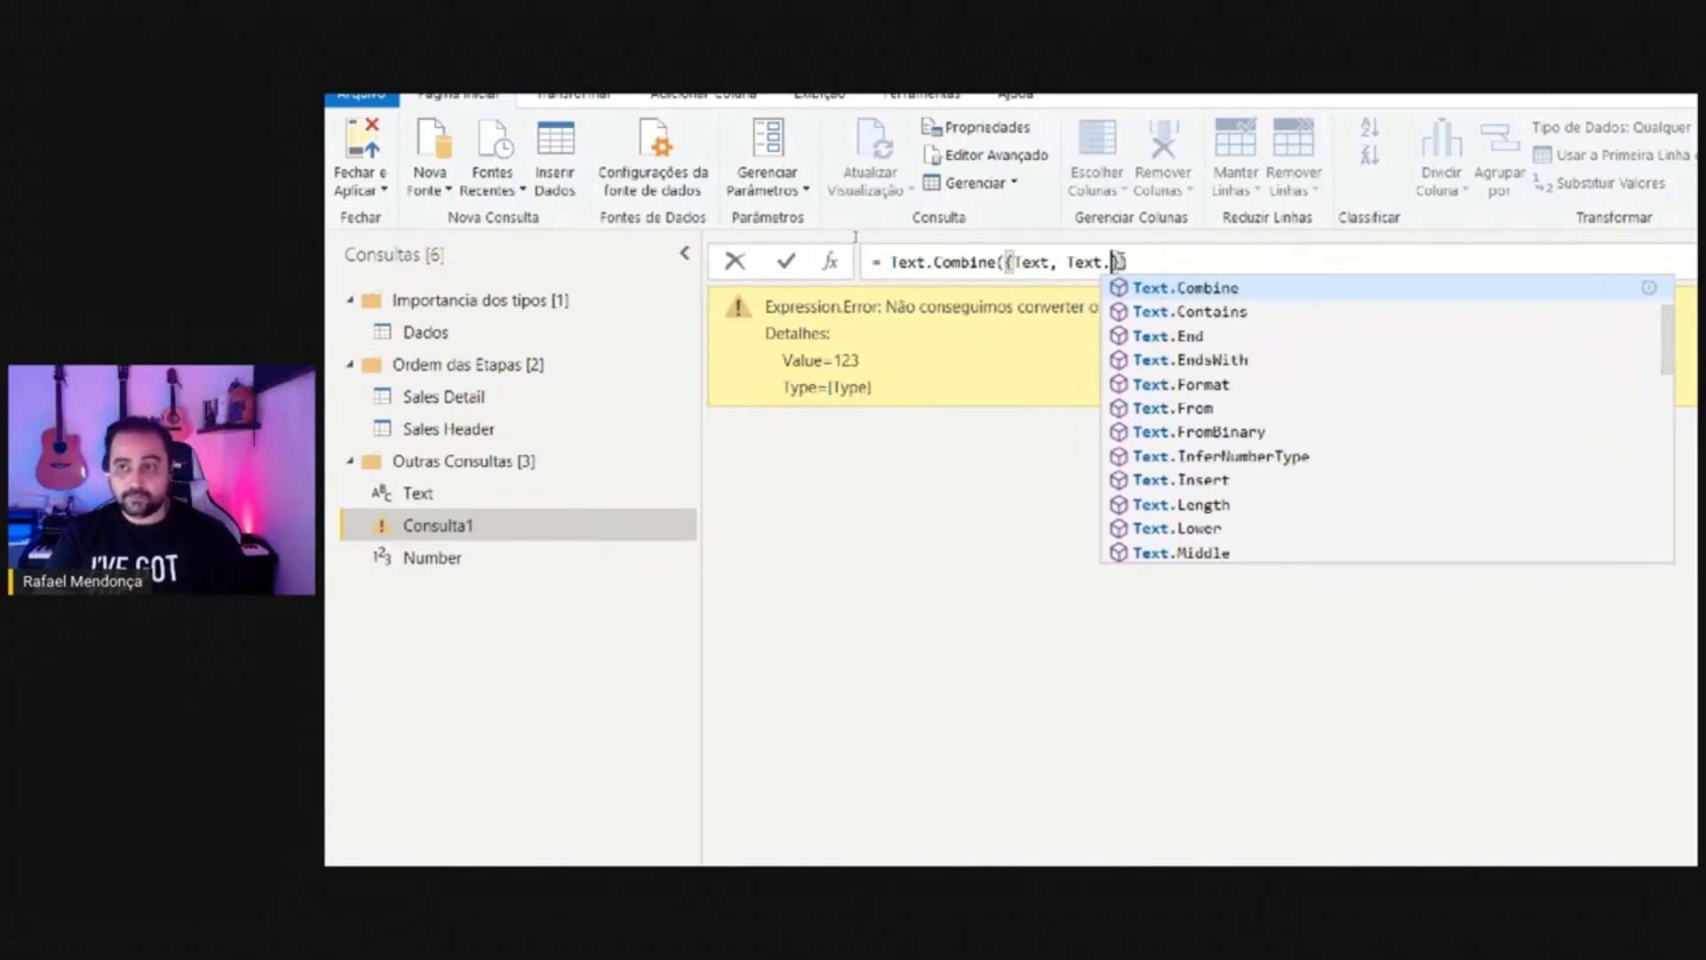
pyautogui.write('(')
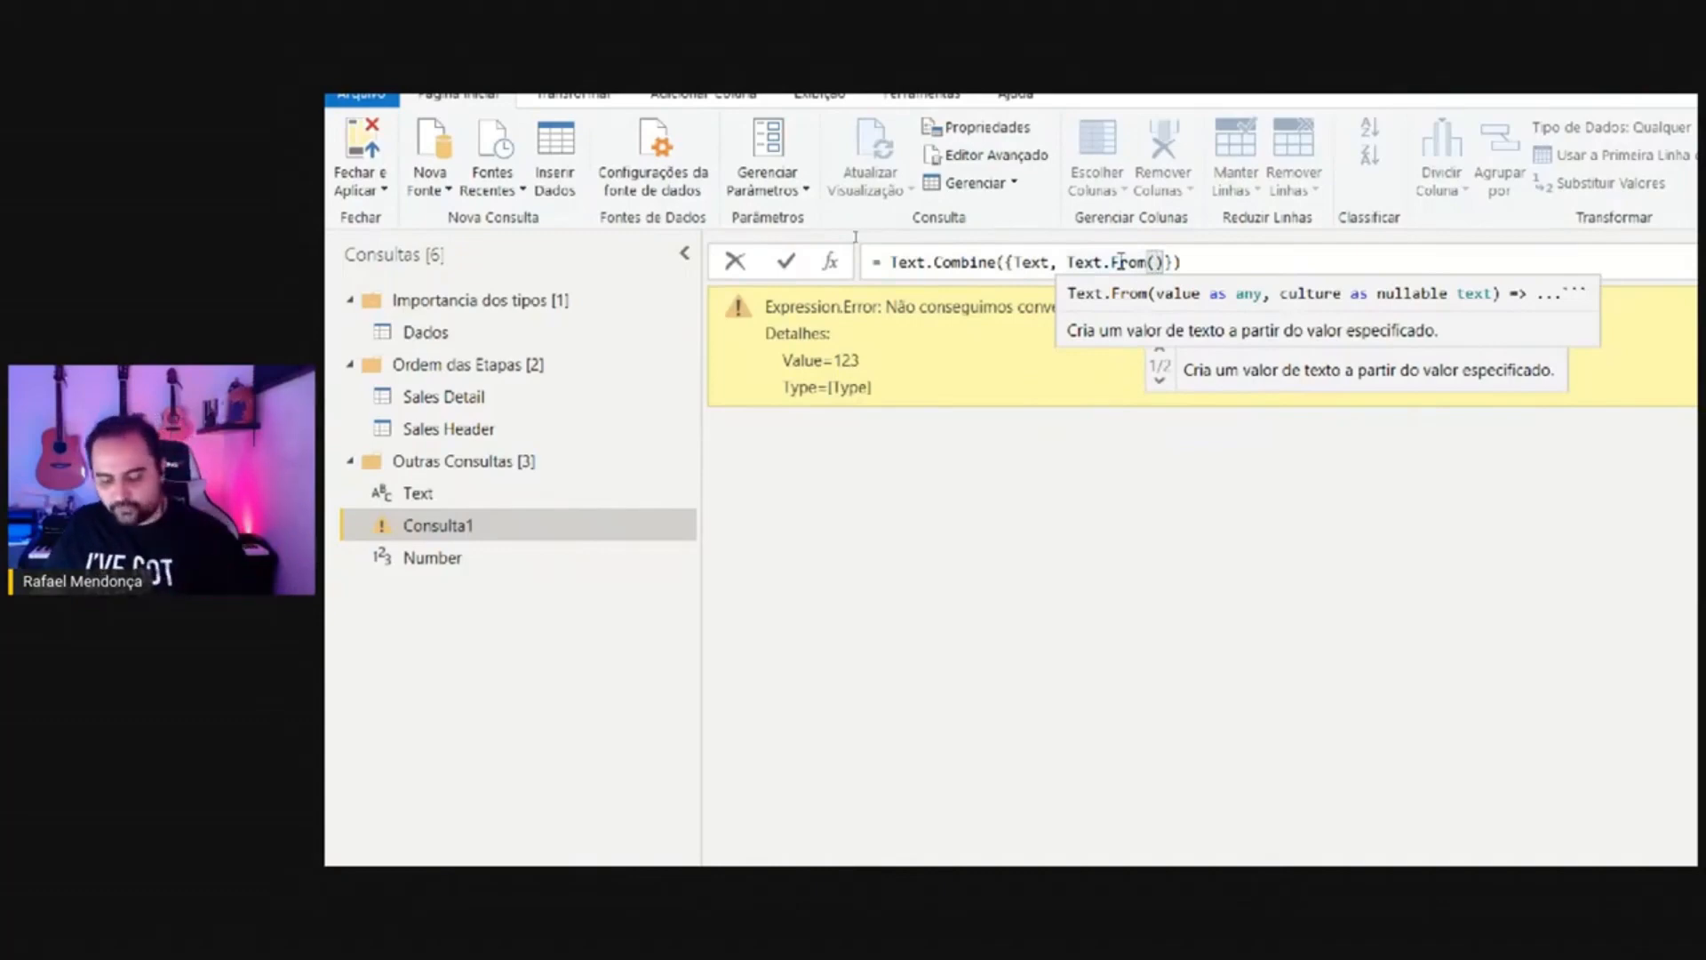
pyautogui.write('N')
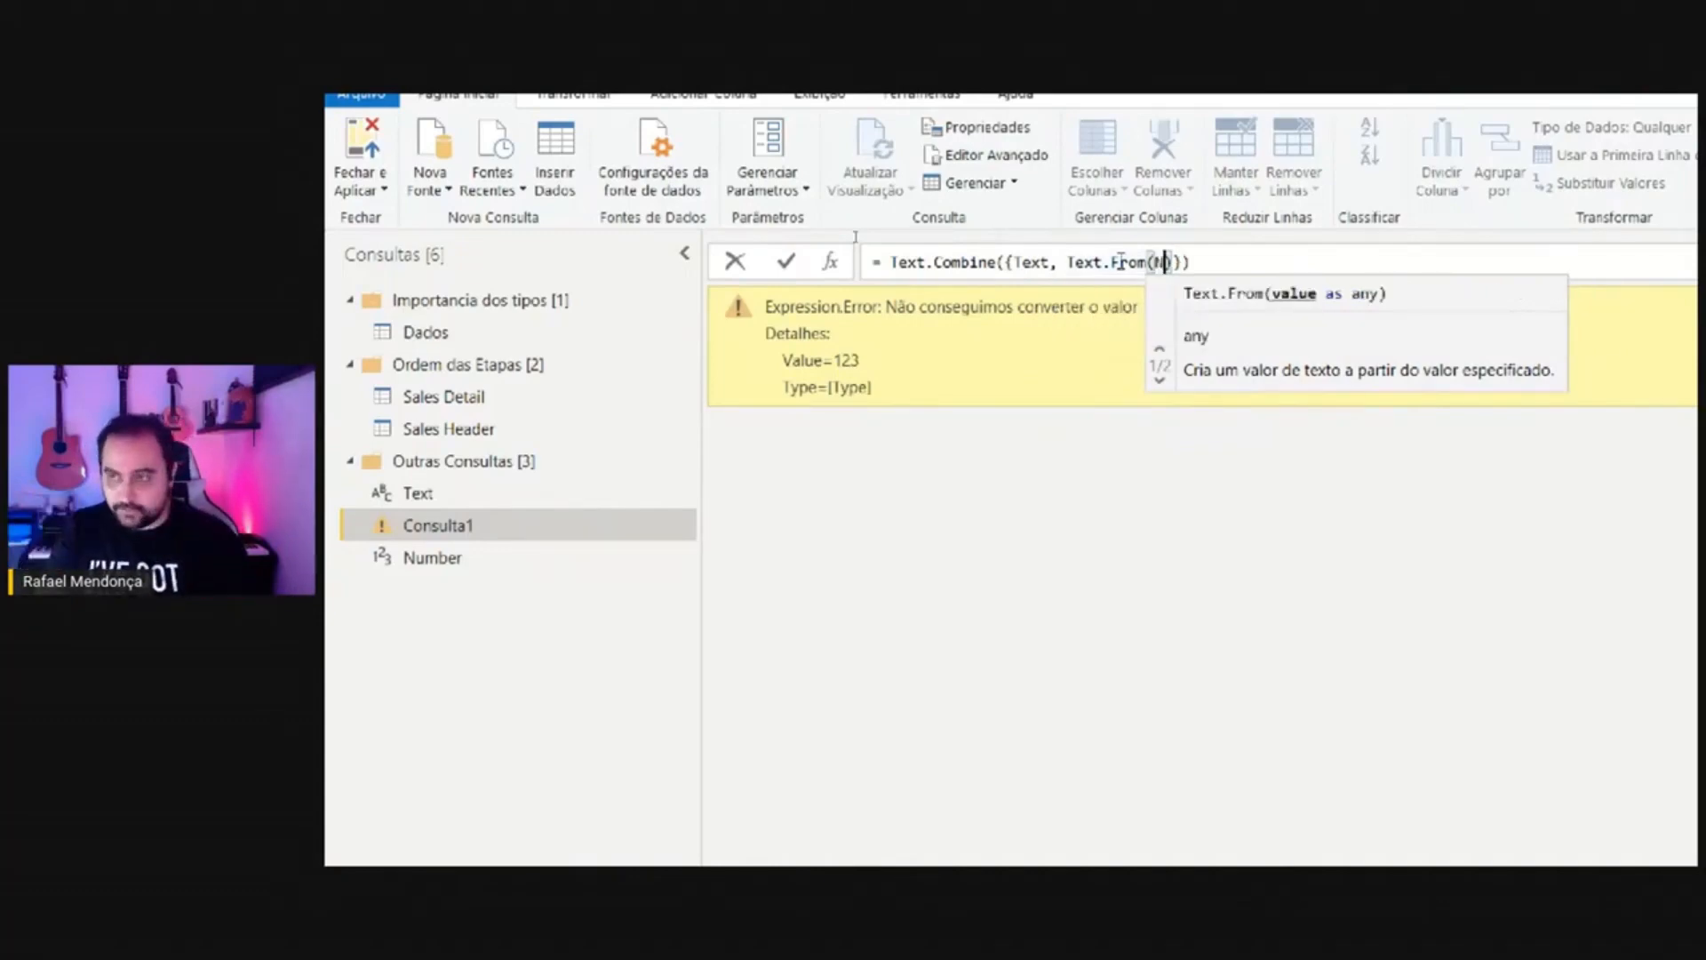
pyautogui.write('umber)')
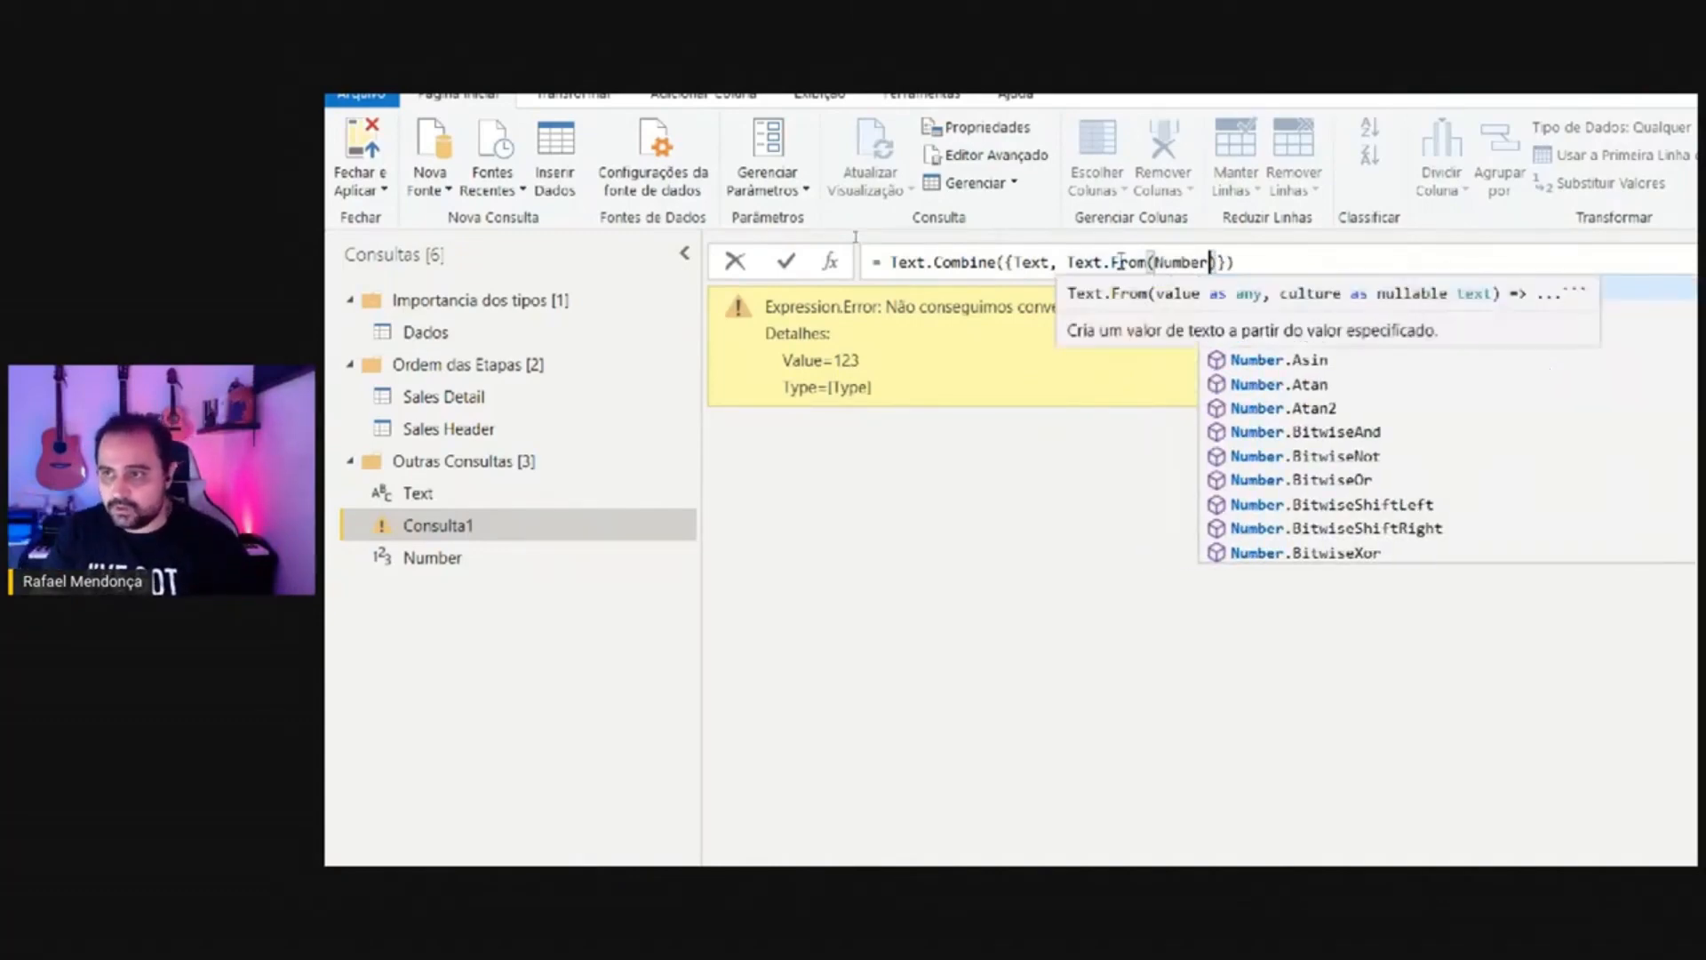
pyautogui.press('Return')
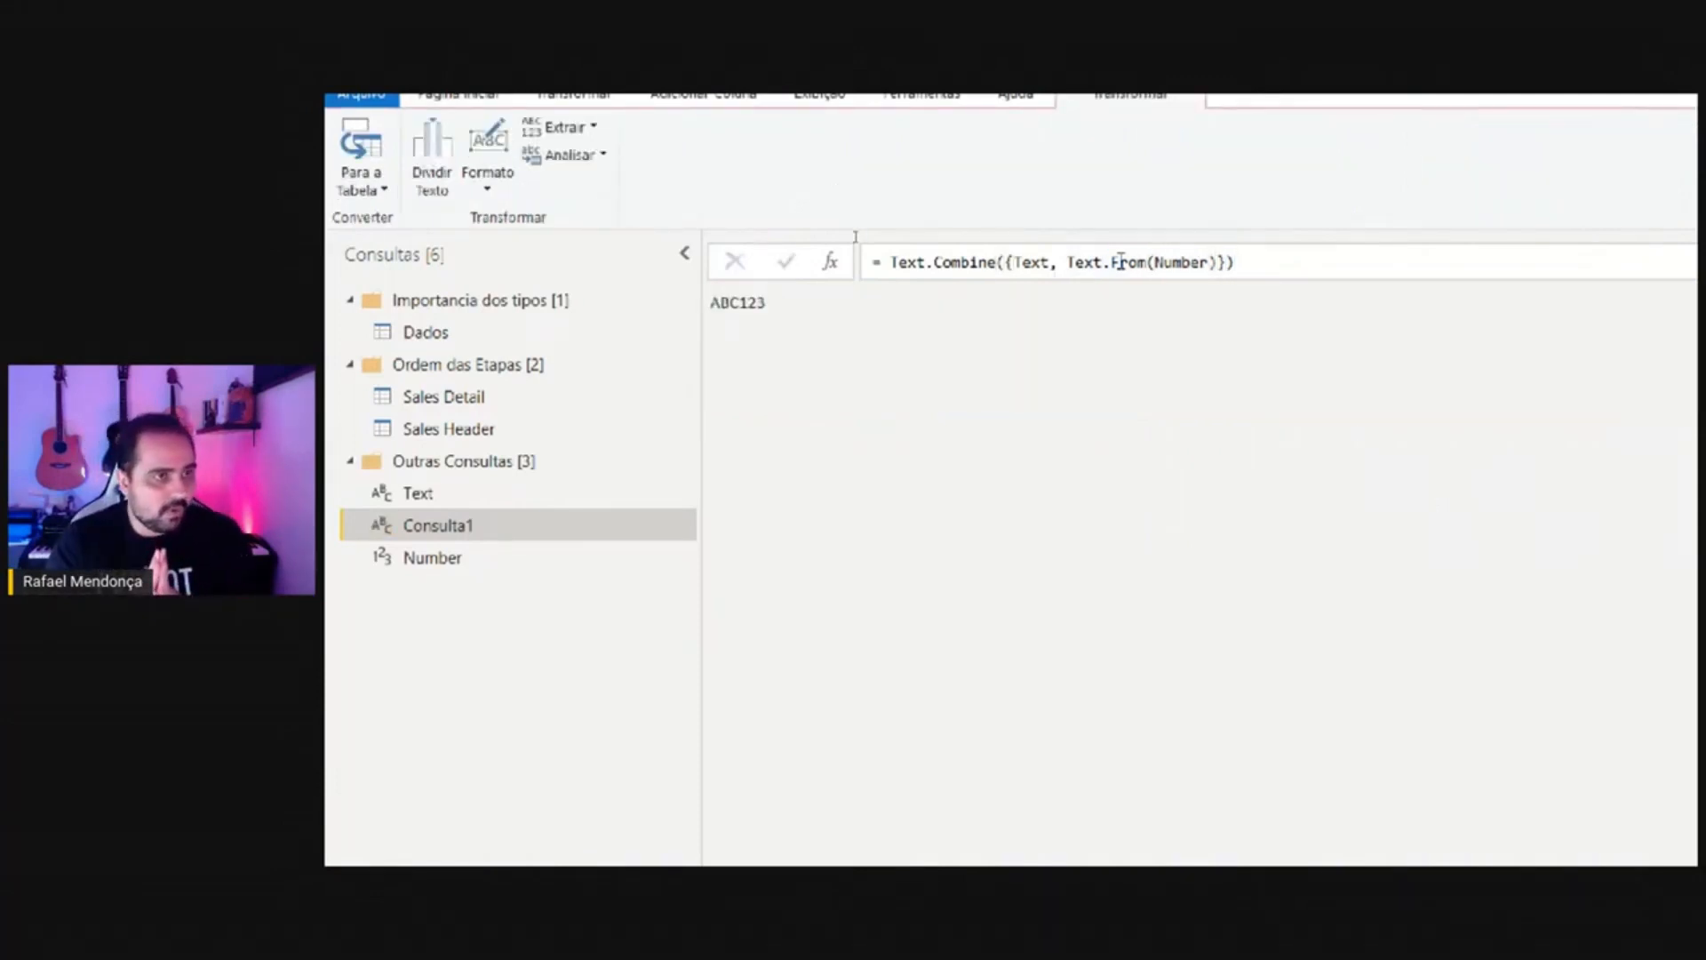
# Open the Number query to view its value.
pyautogui.click(487, 565)
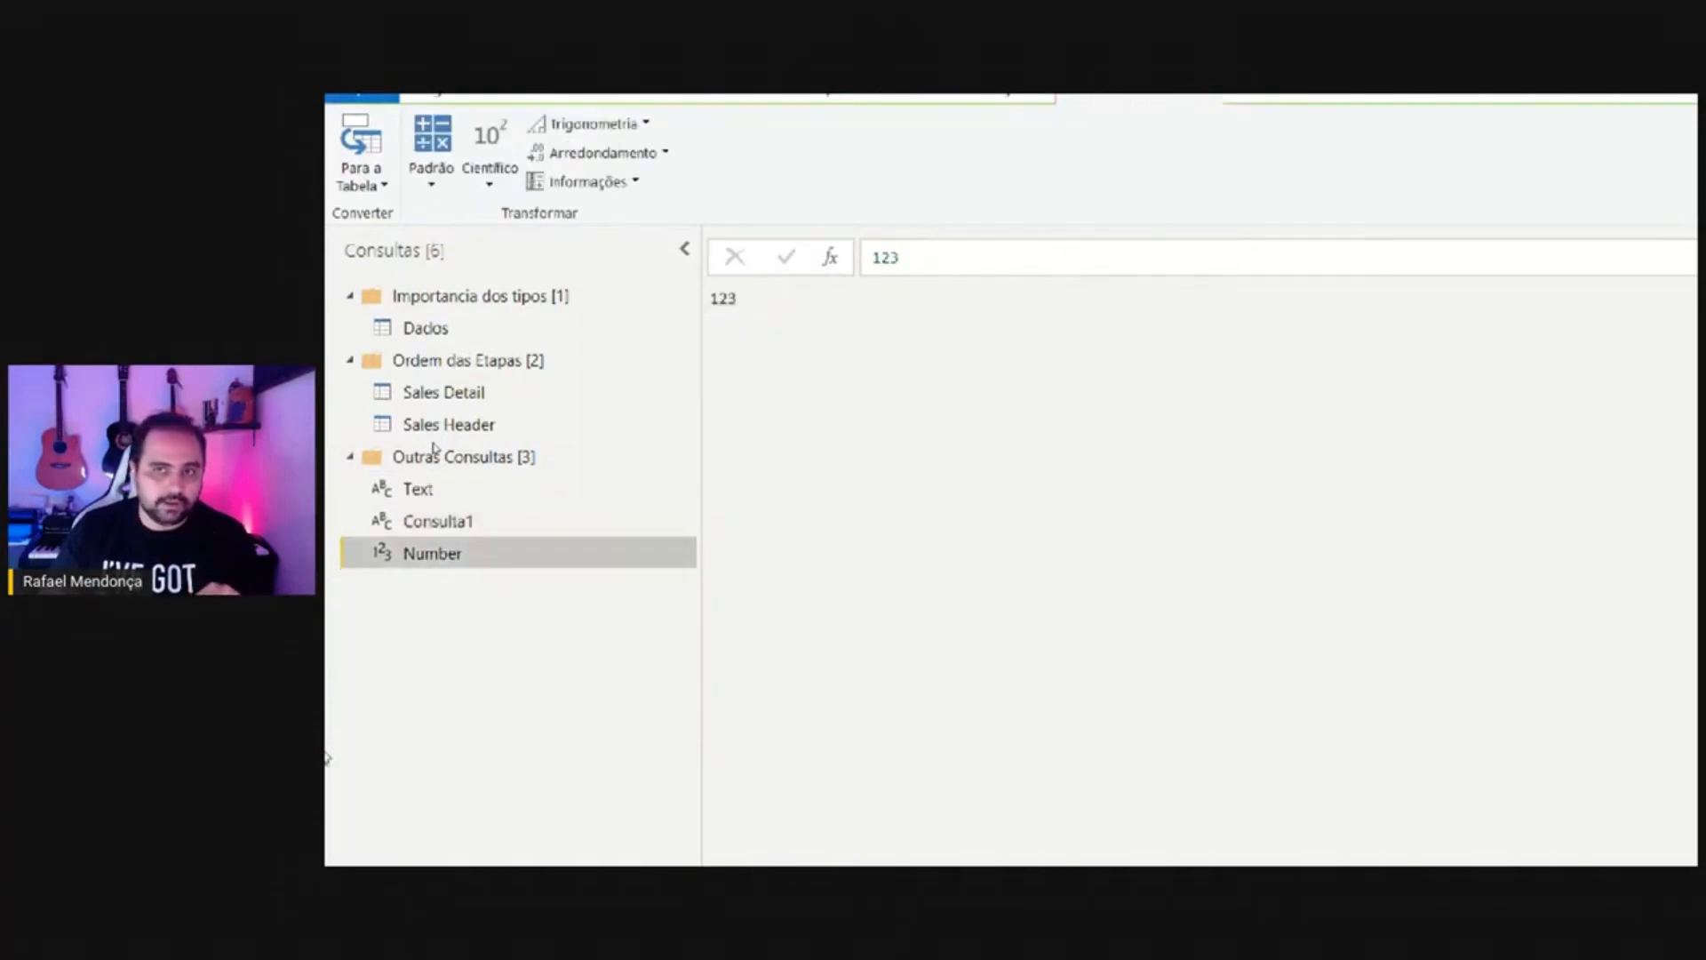